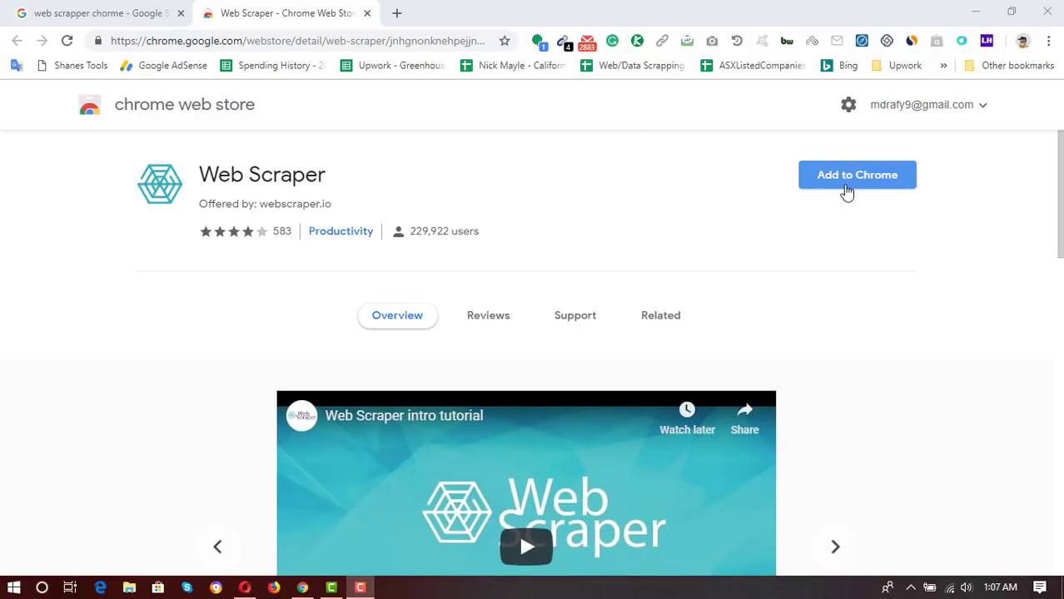
Step: Install the Web Scraper extension from the Chrome Web Store and dismiss the installation notice
click(887, 187)
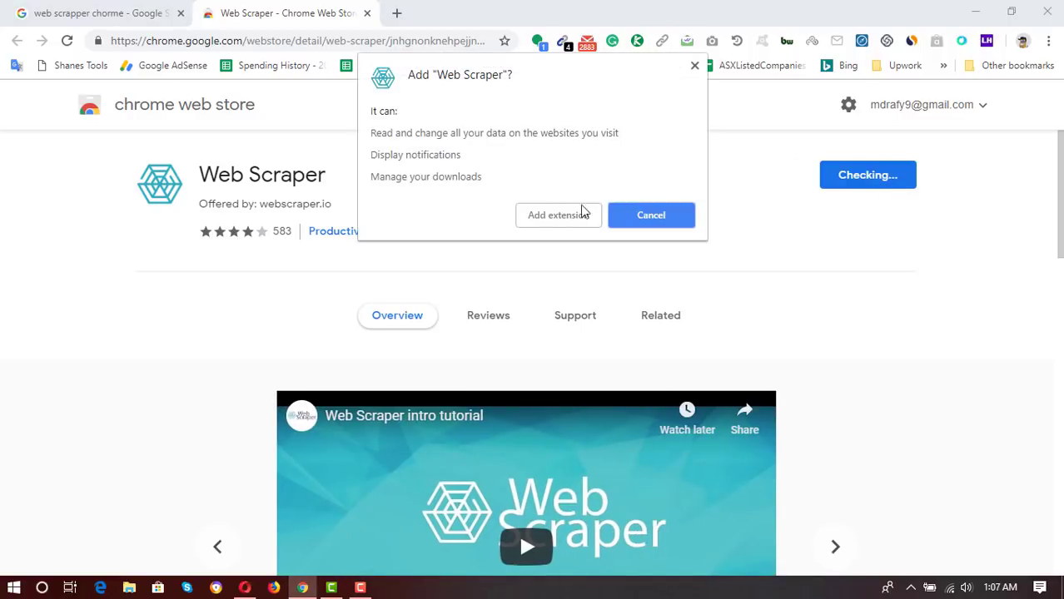
click(565, 223)
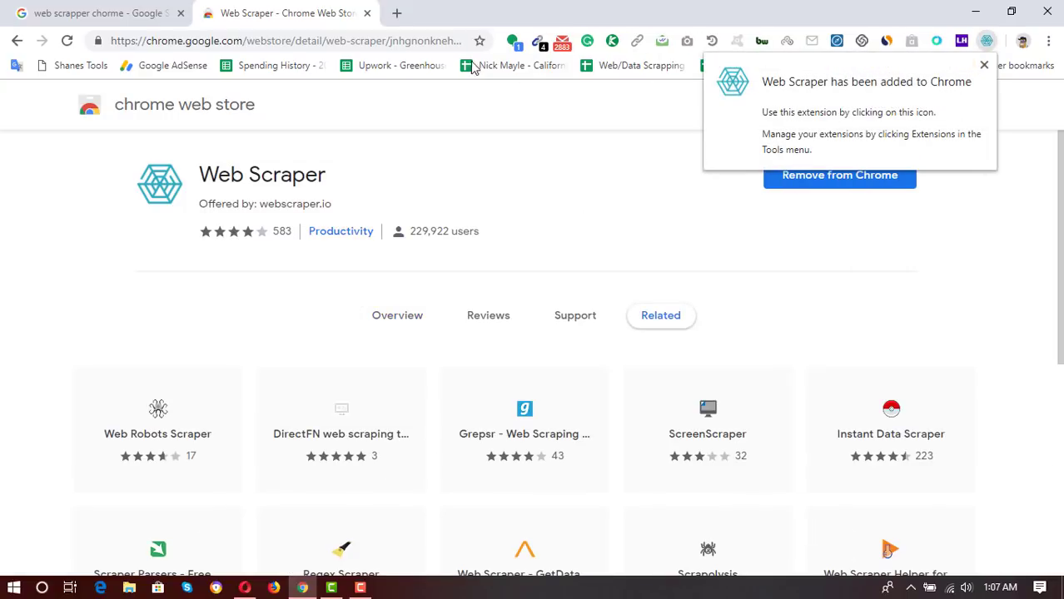
click(984, 65)
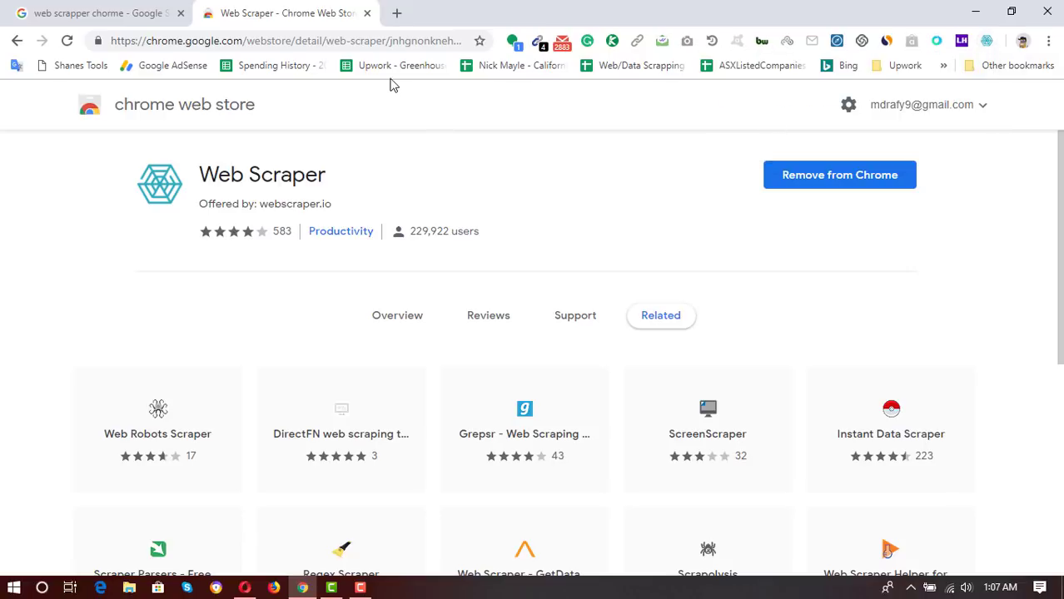
Step: Open yelp.com in a new browser tab
click(397, 13)
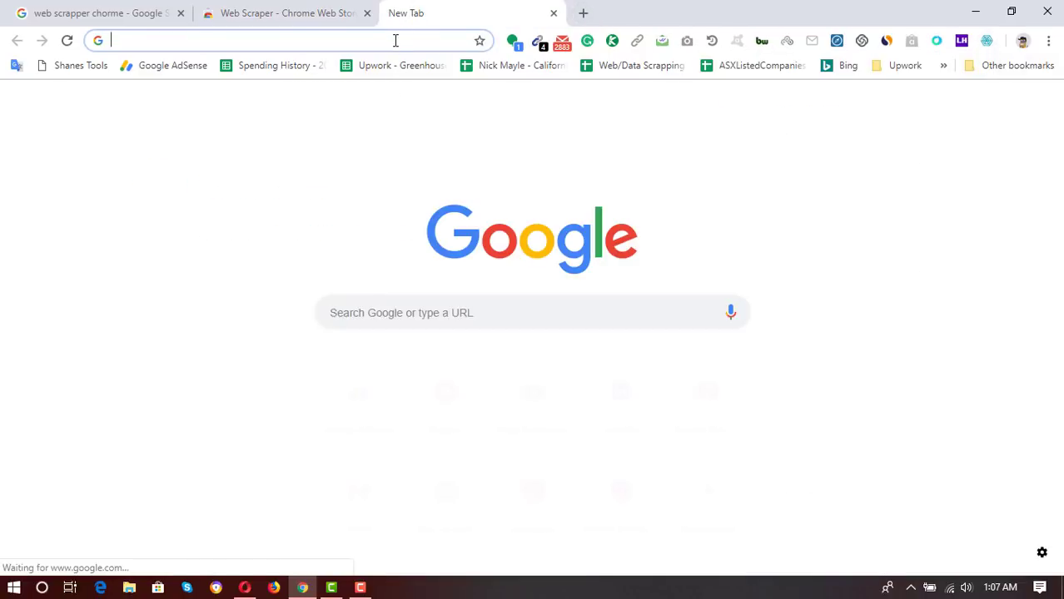
text(ye)
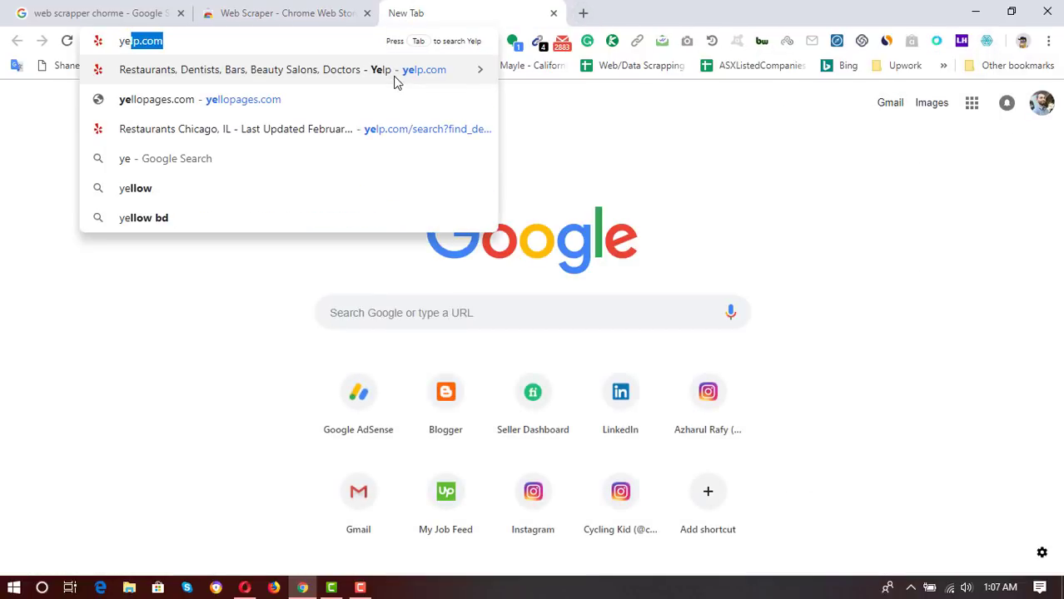
key(Return)
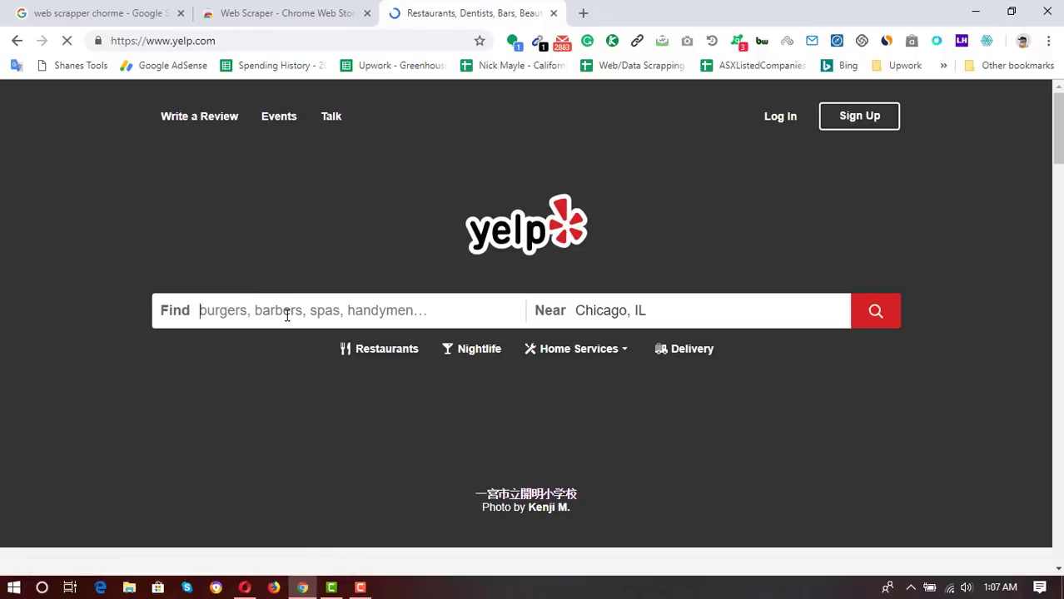
Step: Search Yelp for Dentists near Chicago, IL
click(287, 315)
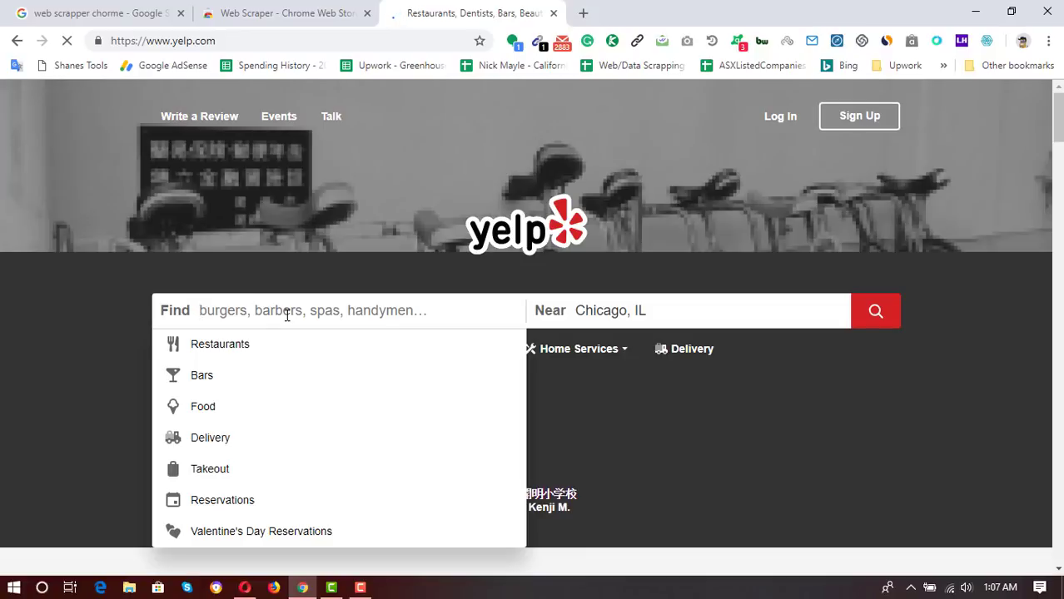
text(denti)
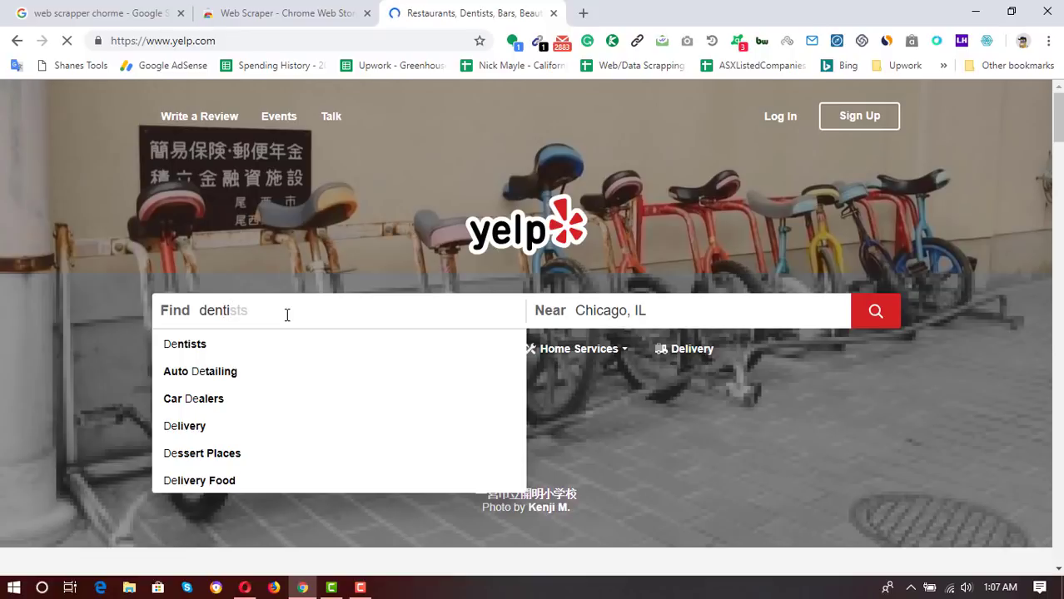
click(230, 348)
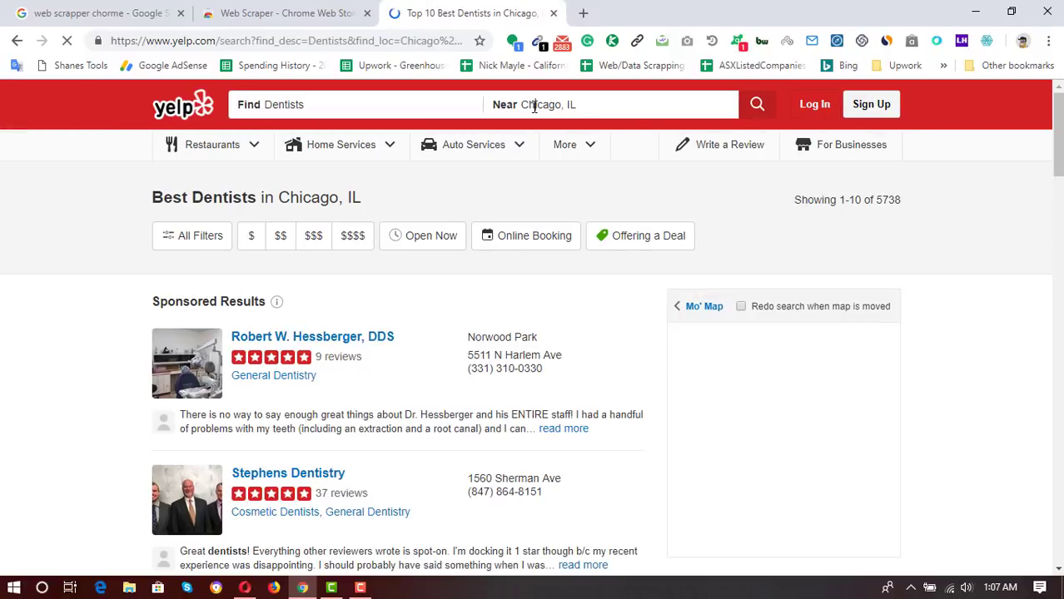
double_click(534, 106)
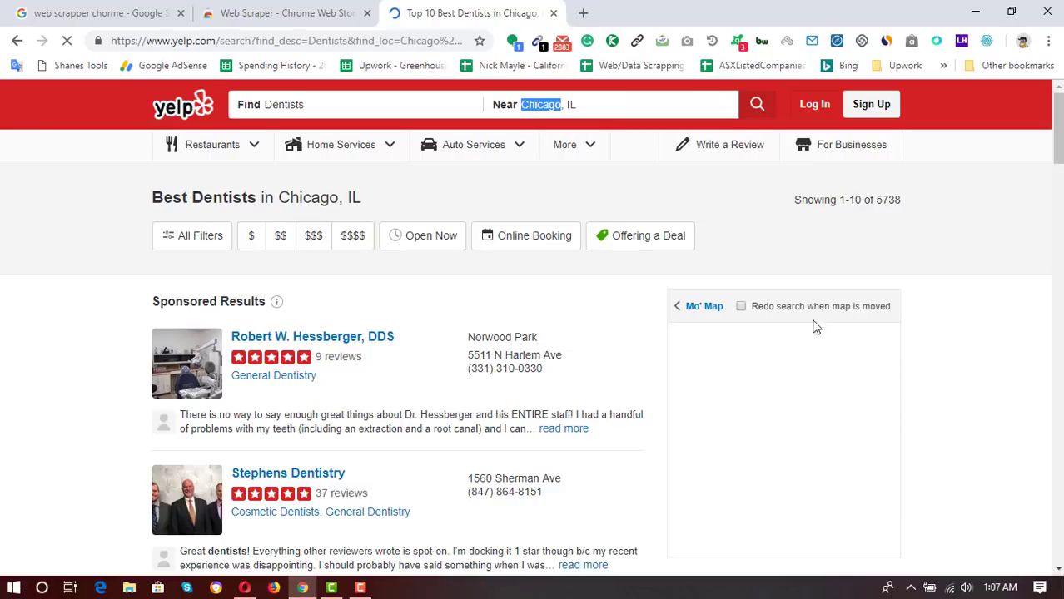
Step: Open the Web Scraper tool in the developer tools for the dentist results page and enlarge its pane
right_click(94, 330)
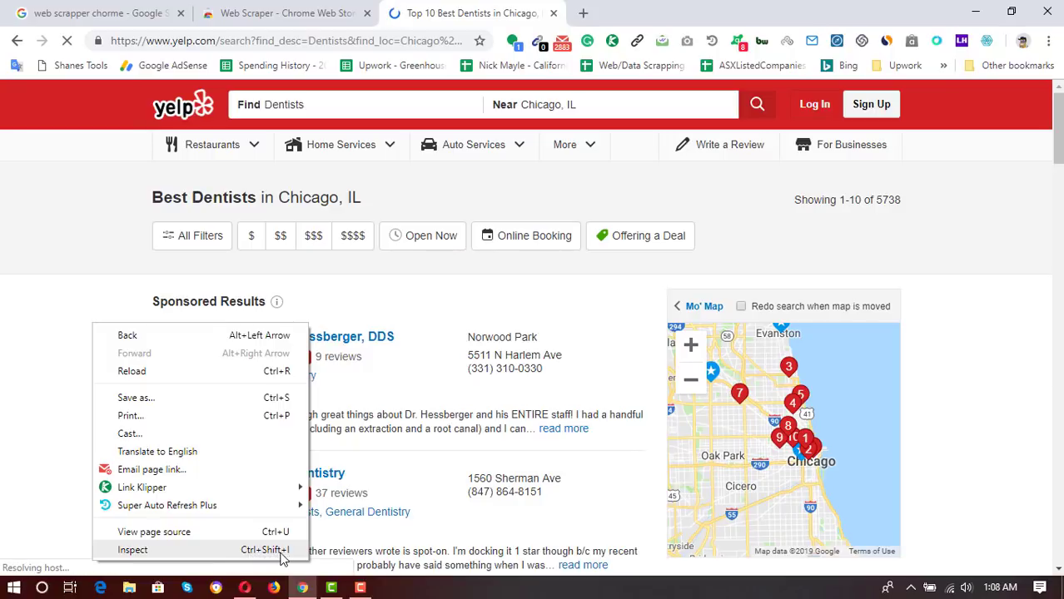
click(163, 554)
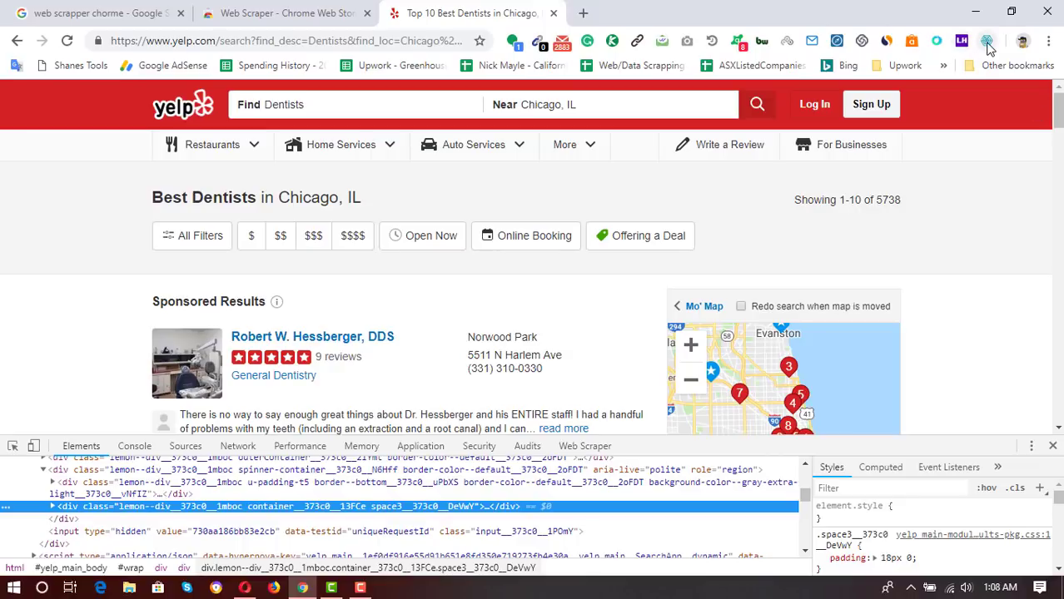
click(586, 447)
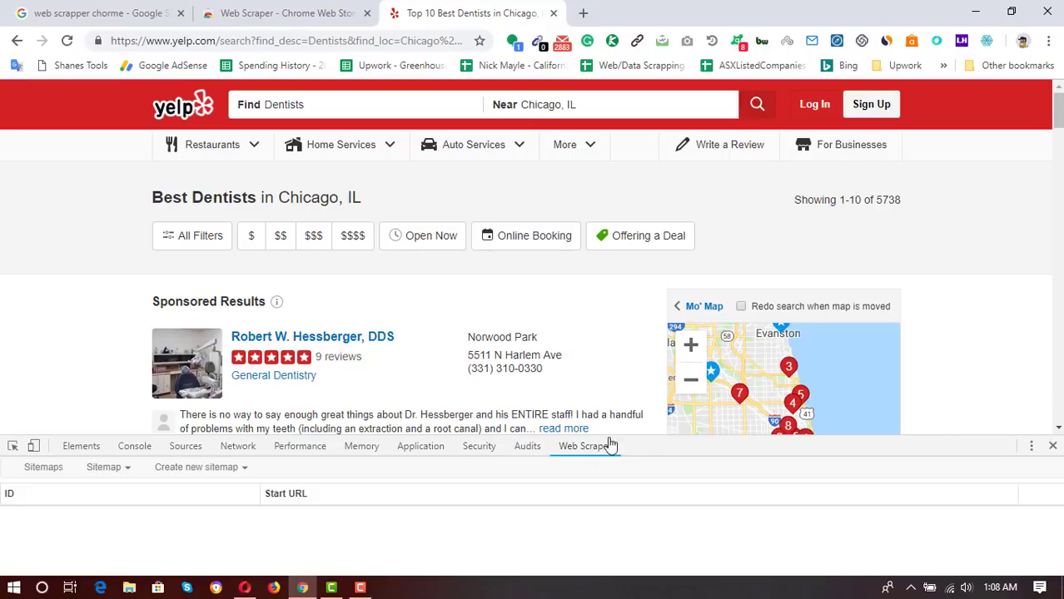
drag(703, 438, 704, 398)
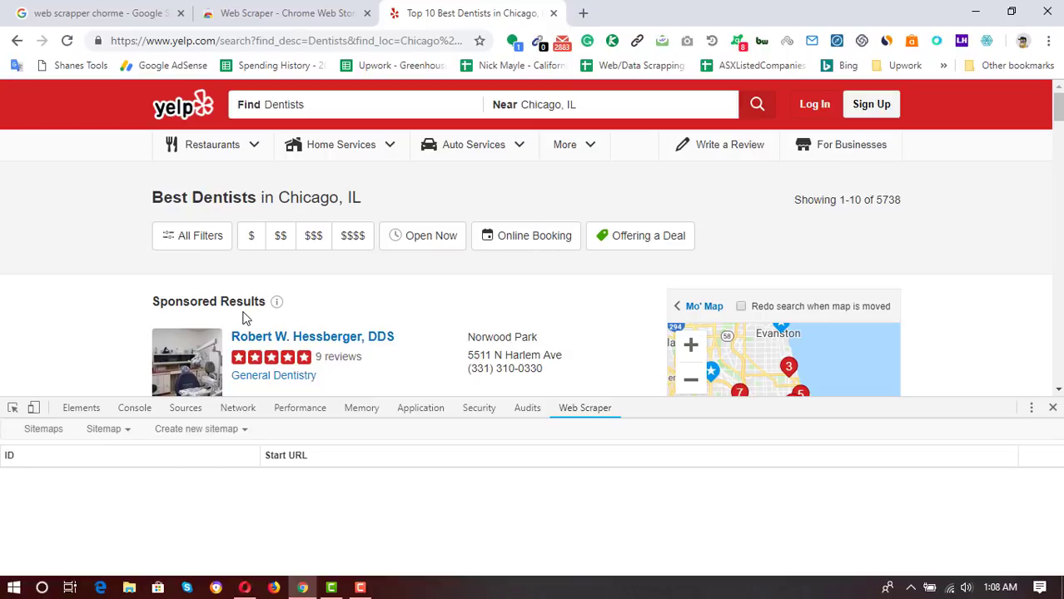
Step: Create a new sitemap named yelpdentists, using the URL of the current Yelp dentist search results as its start URL
click(194, 431)
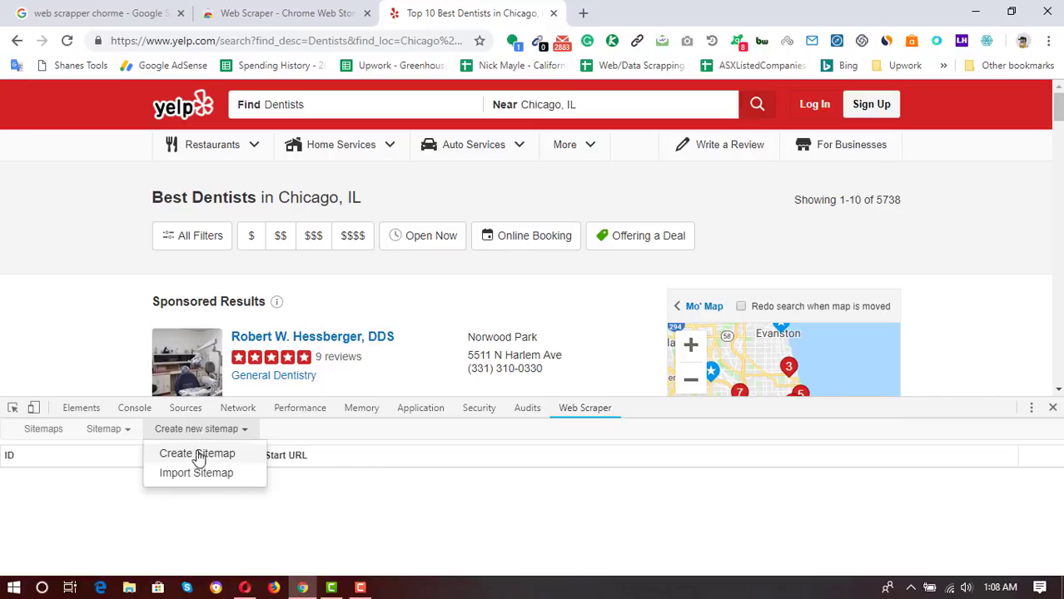
click(226, 455)
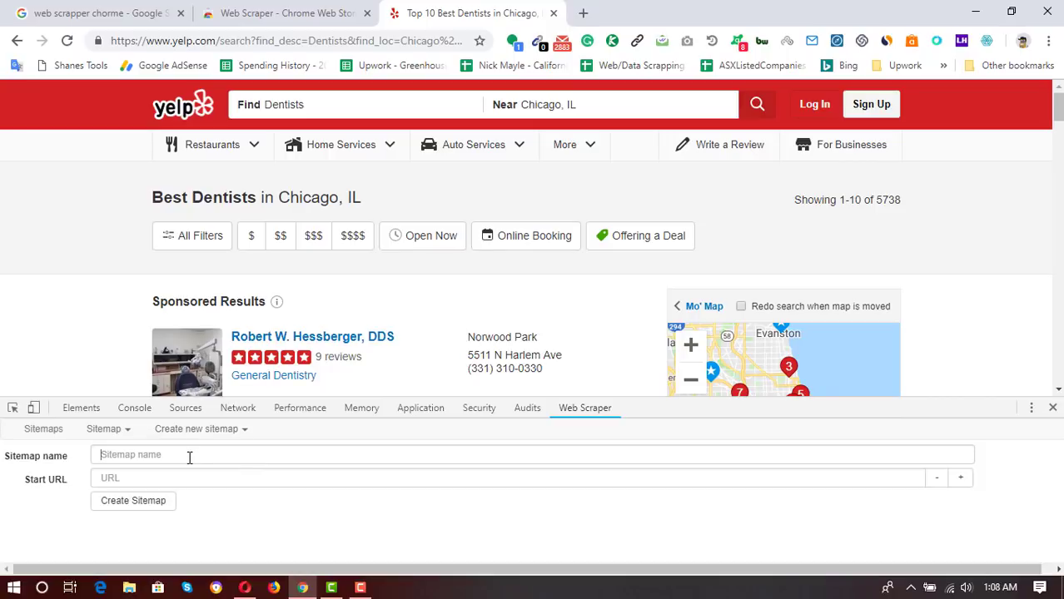
click(189, 457)
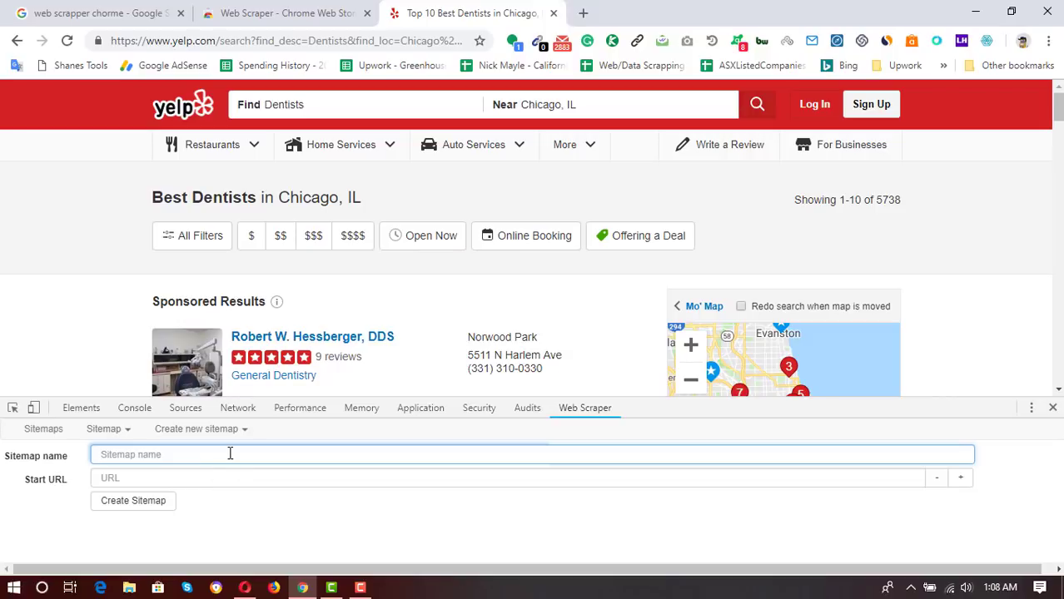
text(yelpdentists)
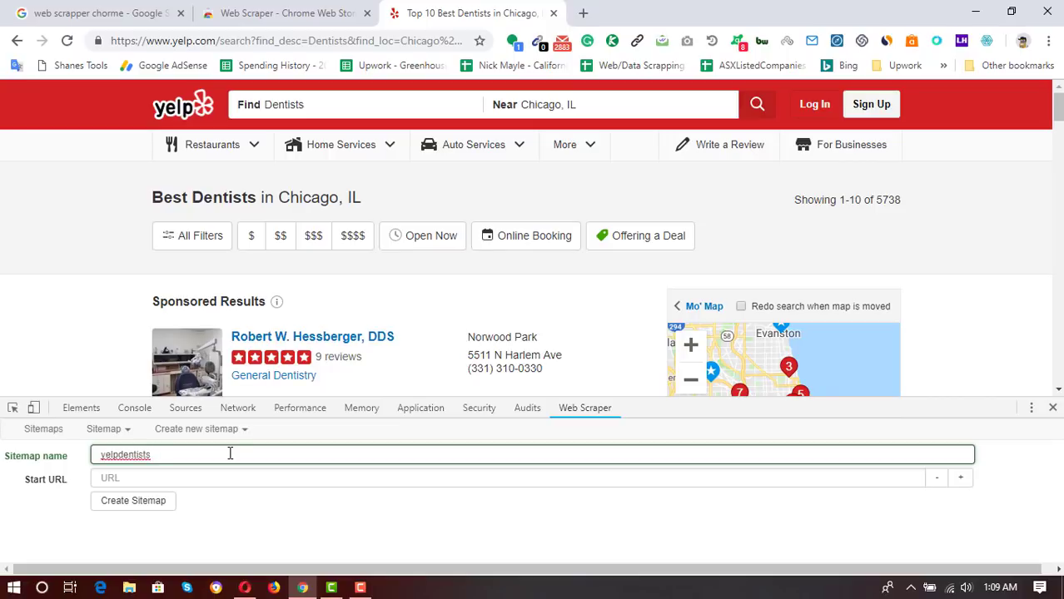
click(113, 481)
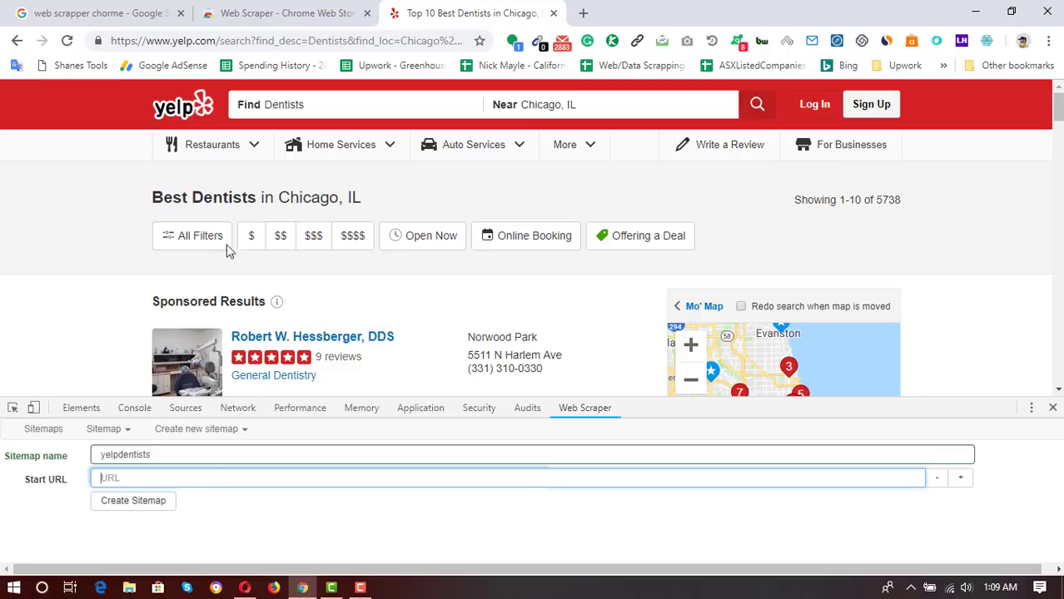
click(320, 42)
key(ctrl+x)
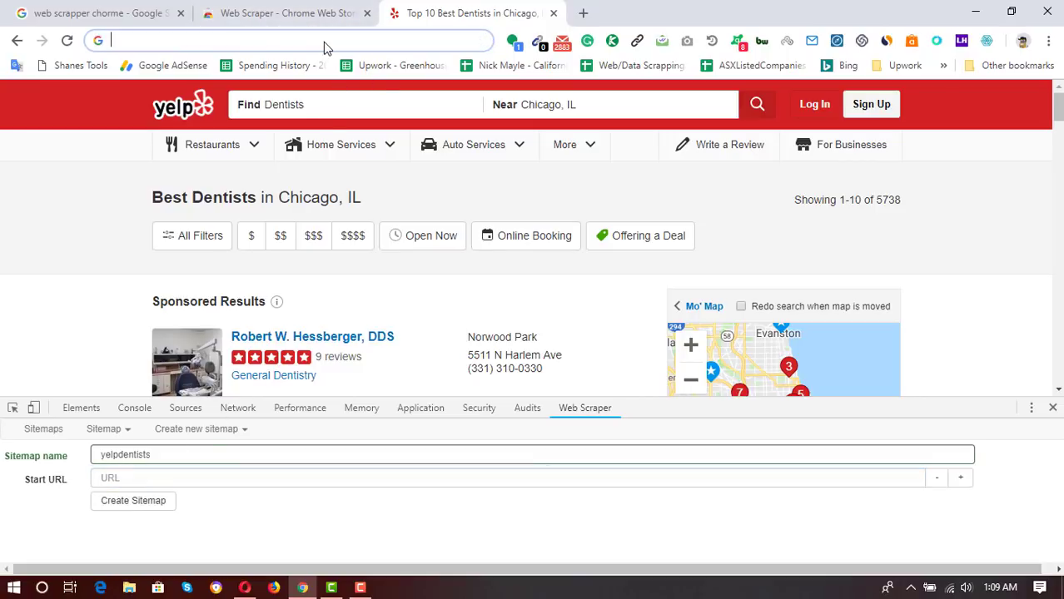
click(158, 479)
key(ctrl+v)
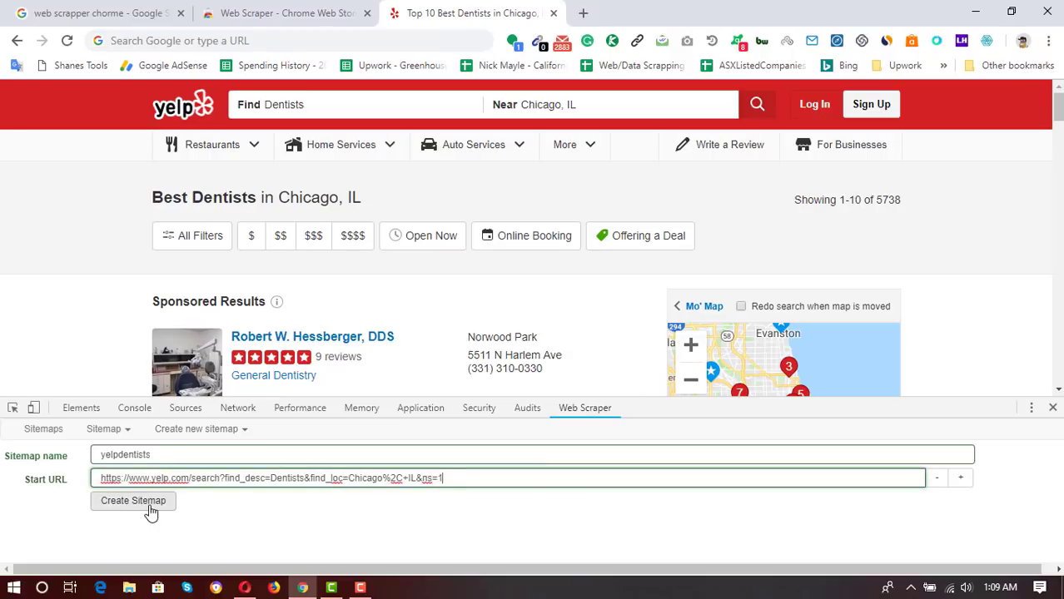
click(134, 501)
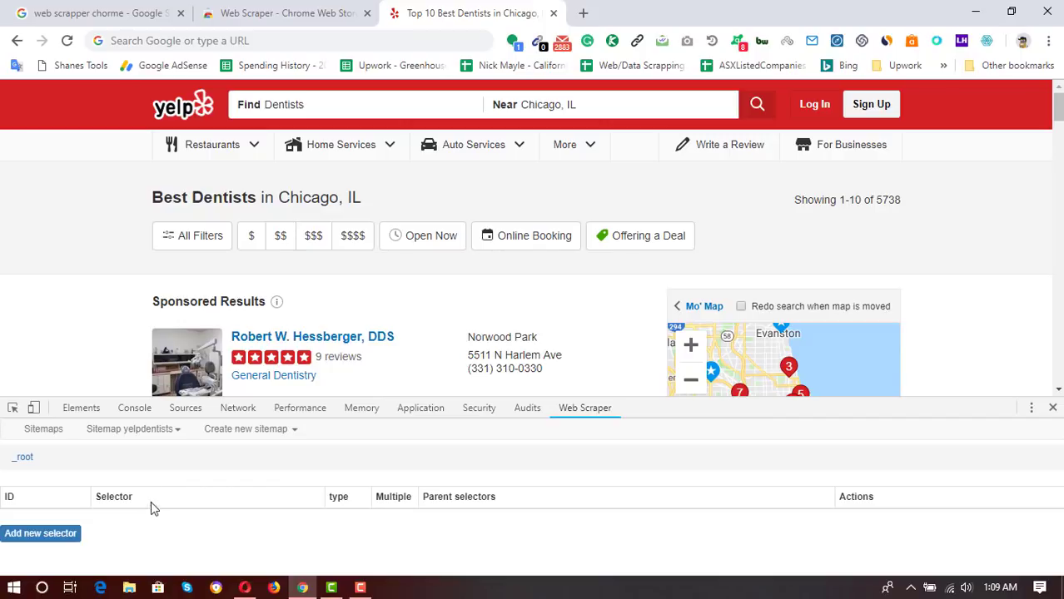
Step: Examine the dentist listings, the result count and the page navigation at the end of the Yelp results
scroll(435, 325, down, 4)
scroll(435, 330, up, 3)
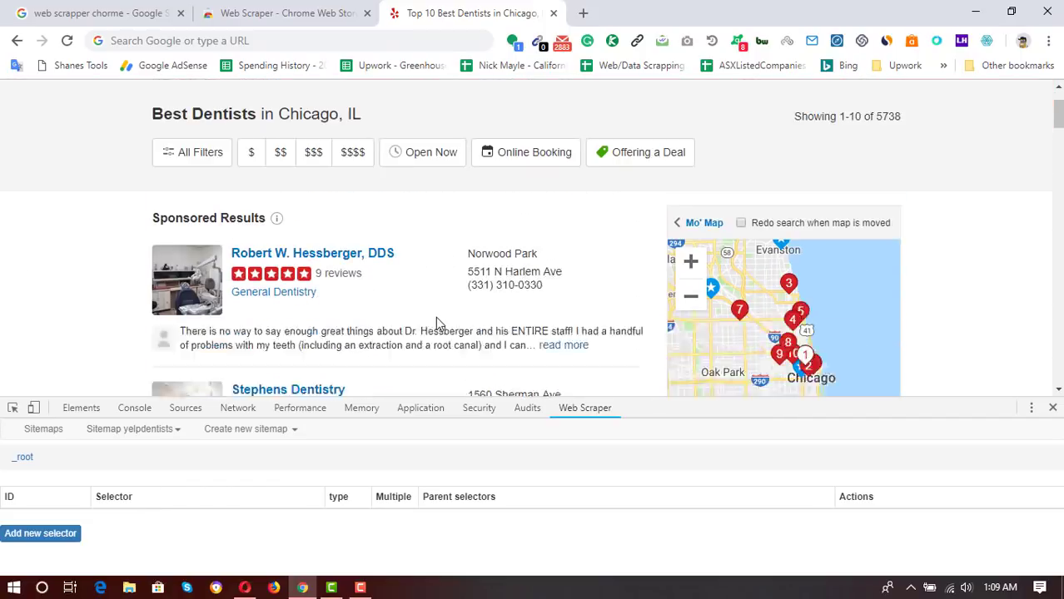
scroll(632, 262, up, 2)
scroll(632, 295, down, 20)
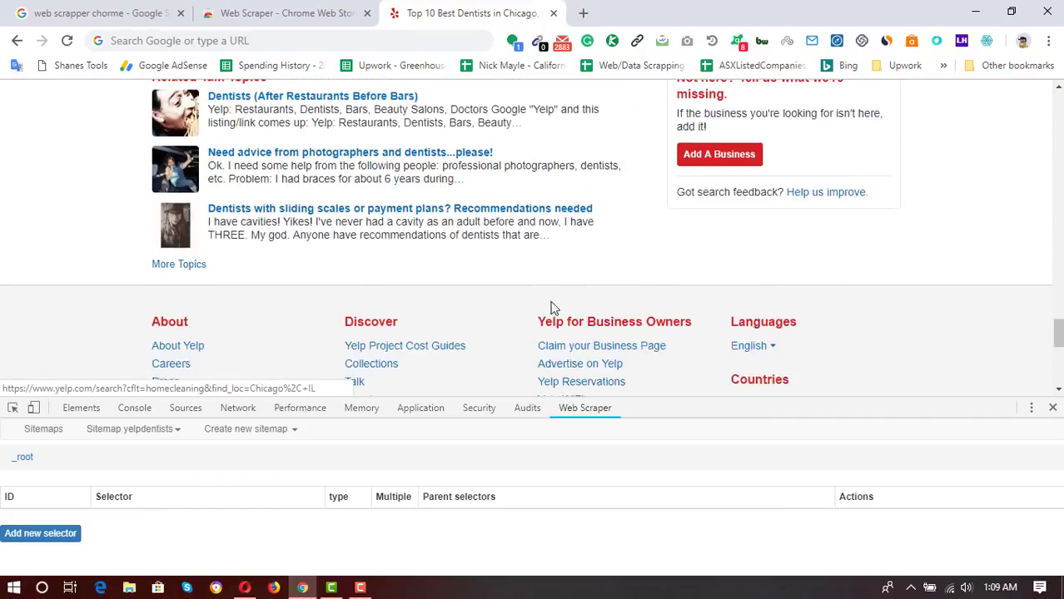
scroll(533, 317, up, 6)
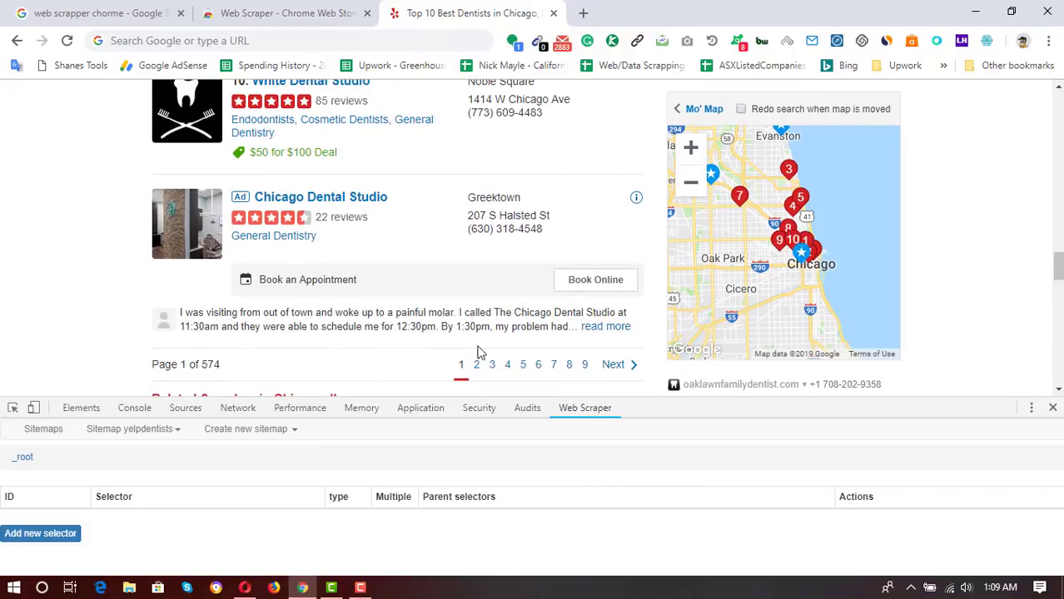
scroll(582, 301, up, 15)
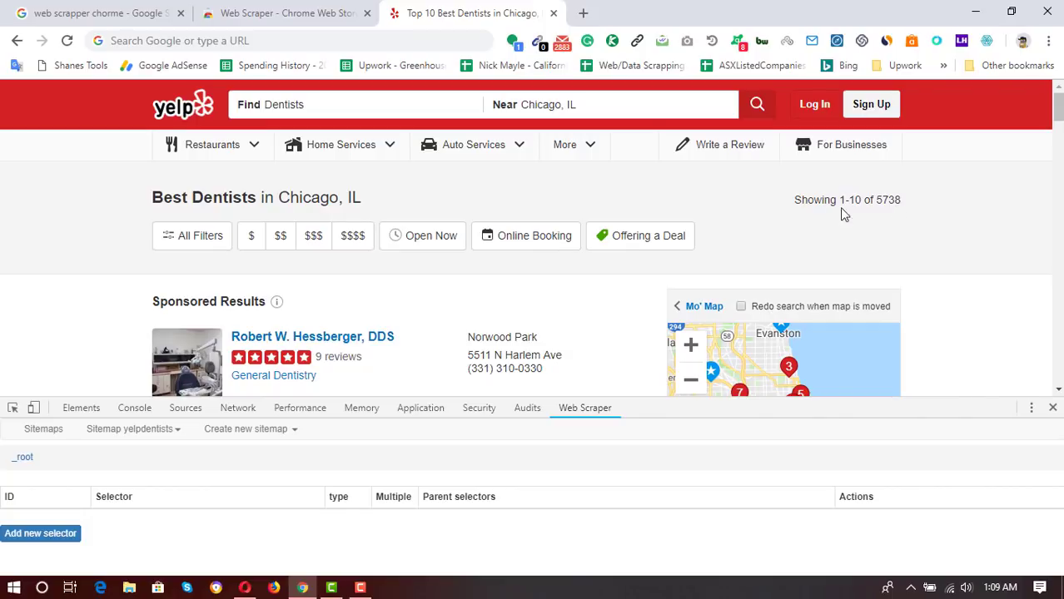
scroll(593, 267, down, 15)
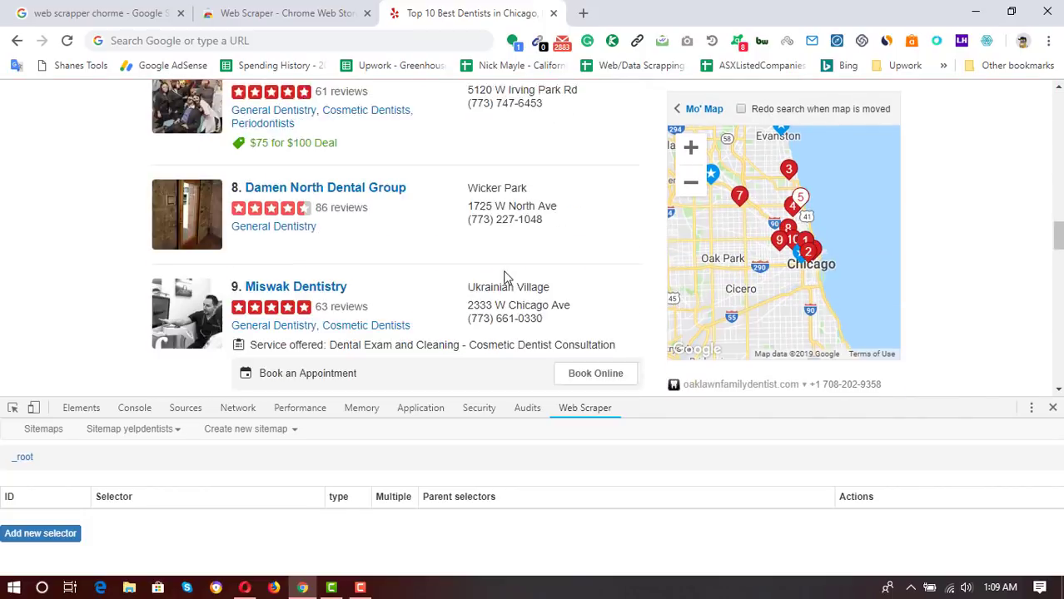
scroll(502, 285, down, 2)
scroll(563, 248, up, 1)
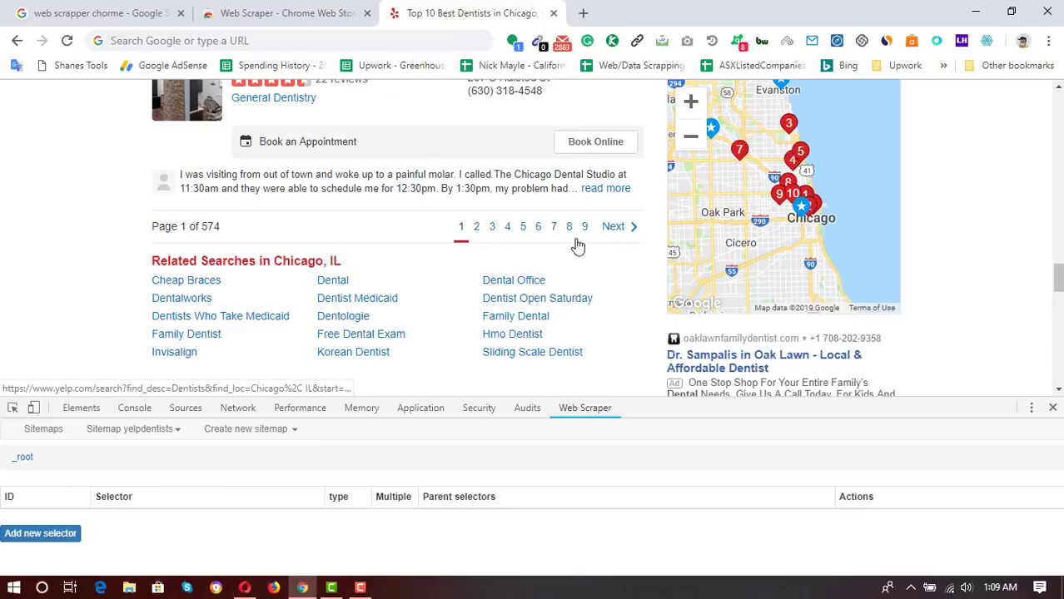
scroll(208, 254, up, 7)
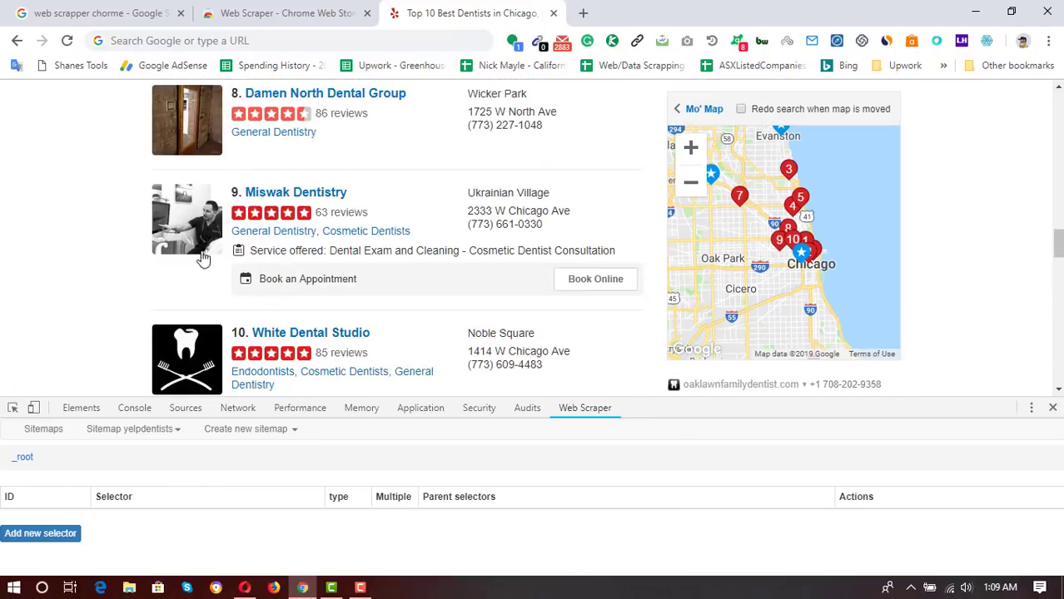
scroll(370, 285, down, 7)
scroll(525, 283, down, 1)
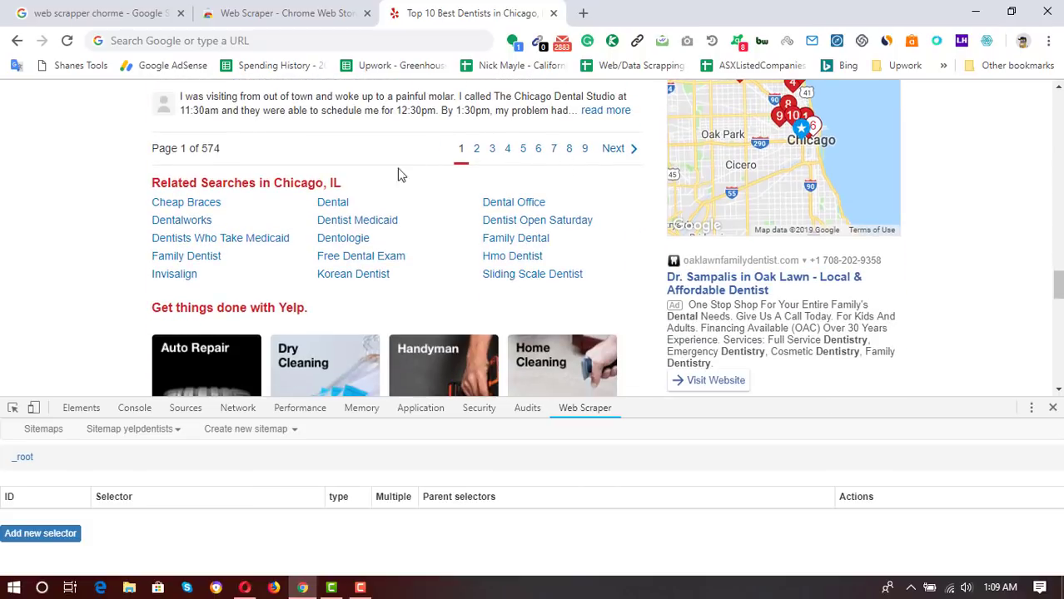
scroll(81, 283, up, 20)
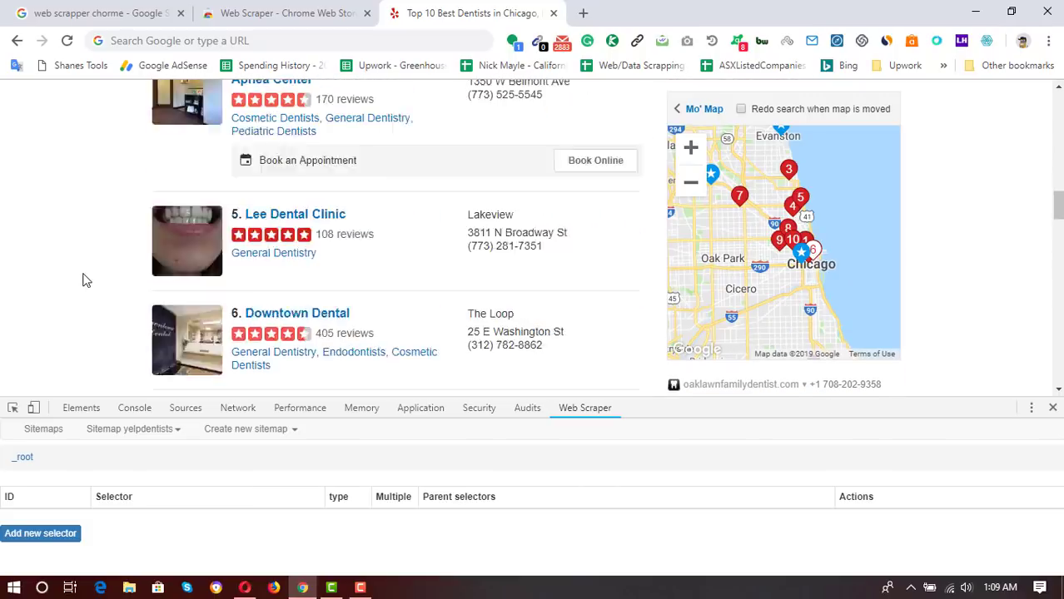
scroll(81, 291, up, 2)
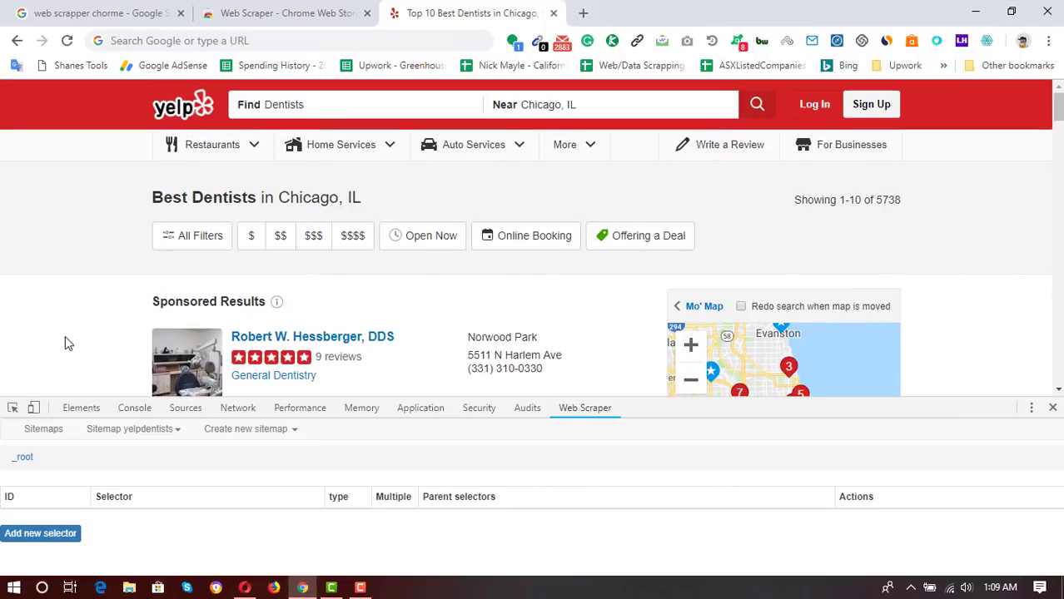
scroll(67, 341, down, 2)
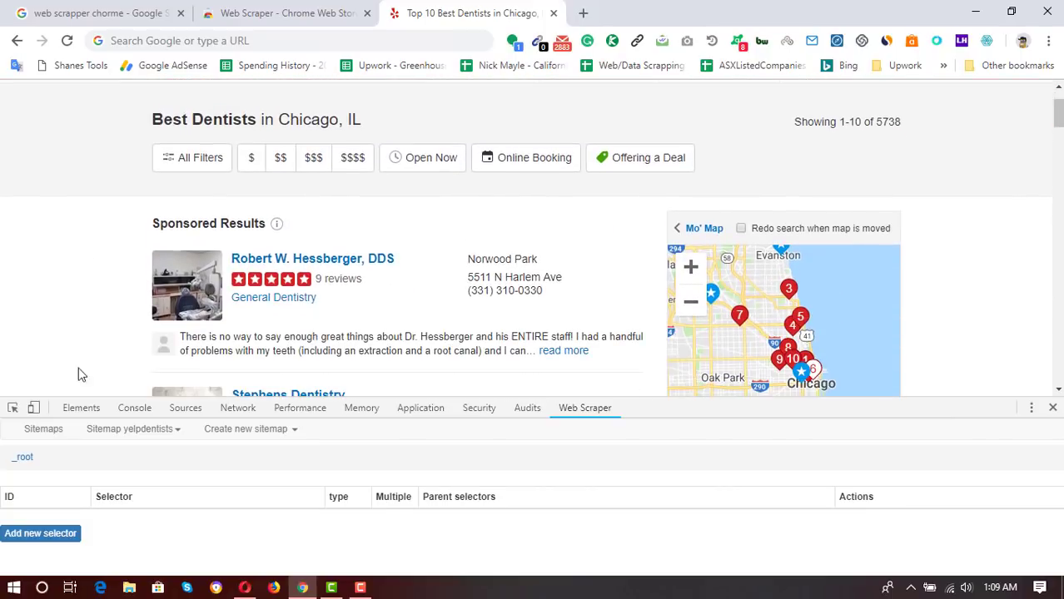
Step: Add a new selector at the sitemap's root with the id dentists and the type Link
click(43, 537)
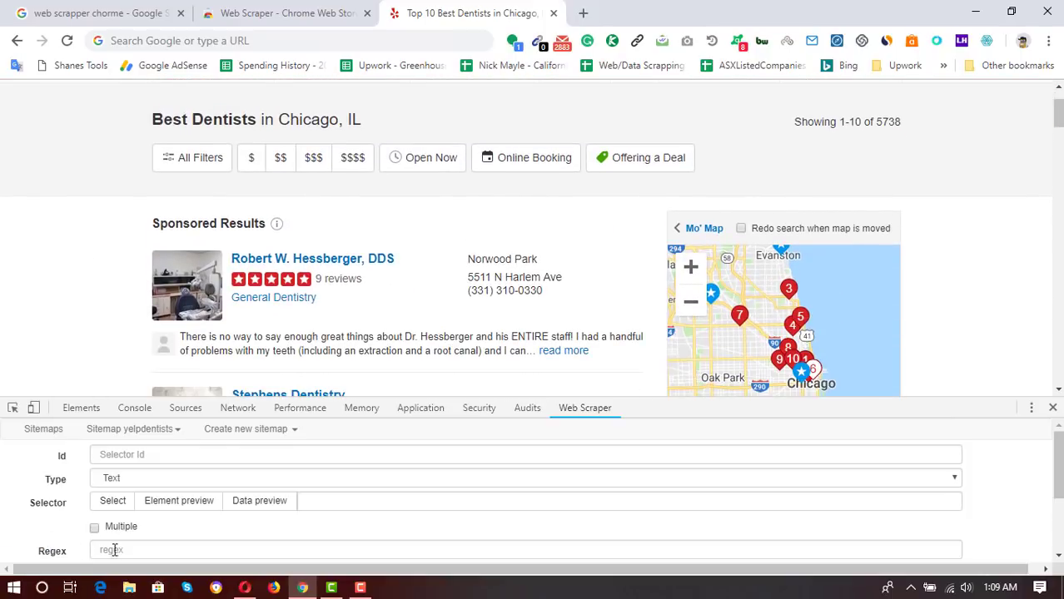
click(158, 454)
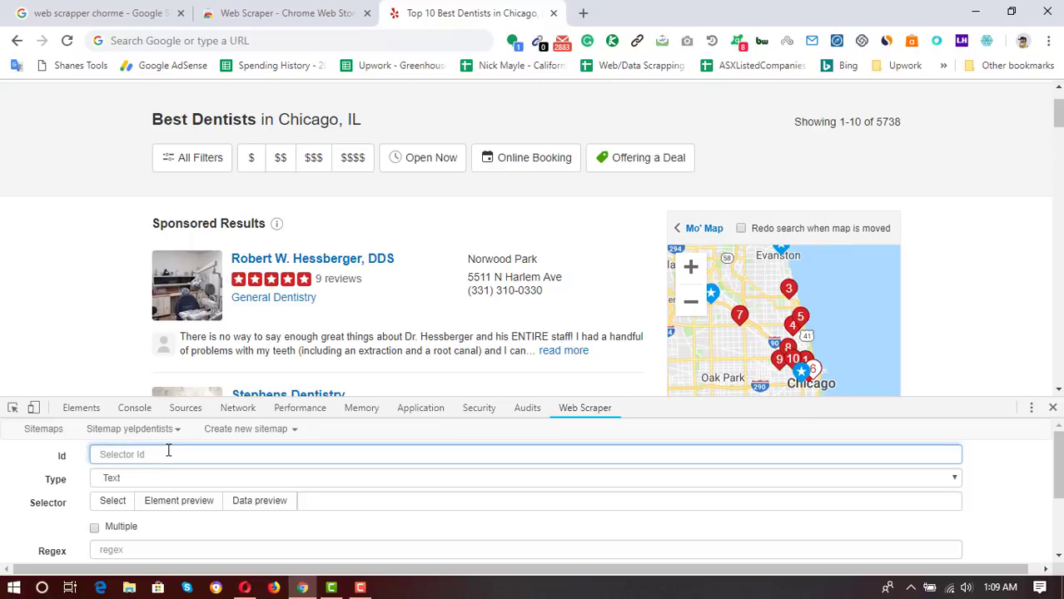
text(dent)
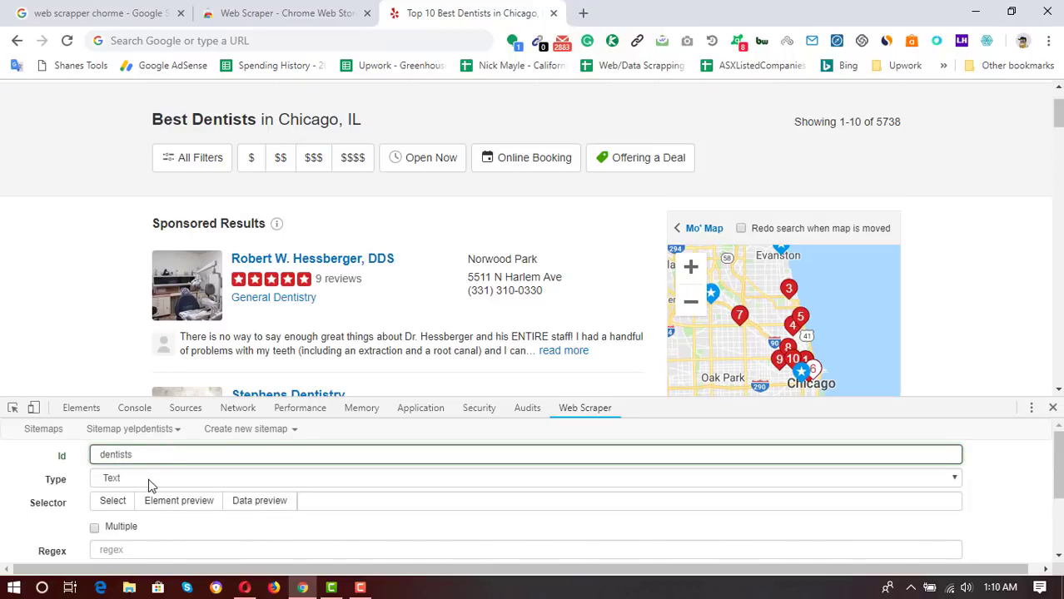
text(ists)
scroll(233, 275, down, 3)
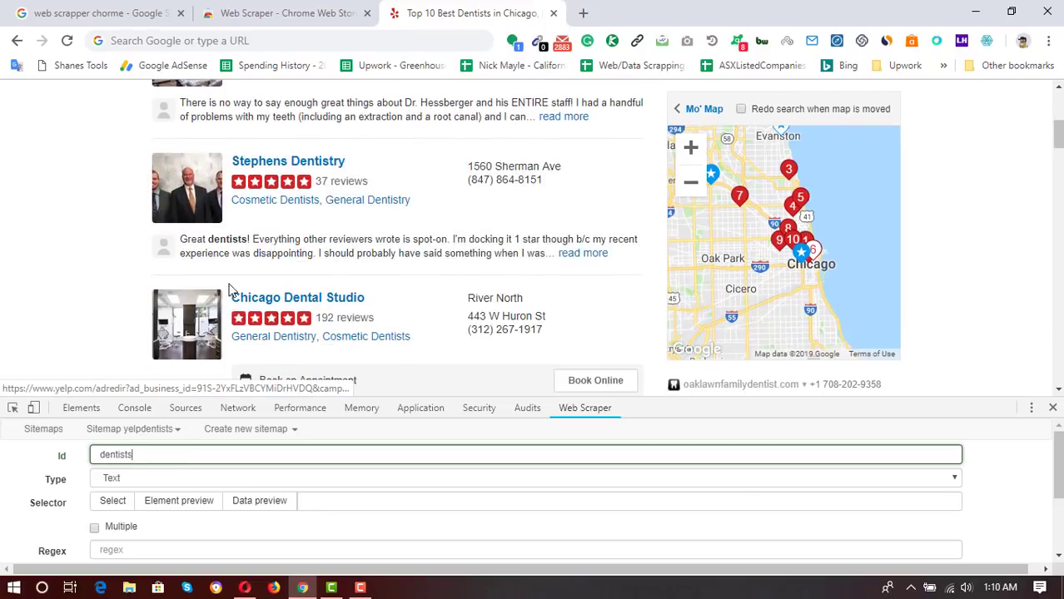
scroll(150, 259, down, 3)
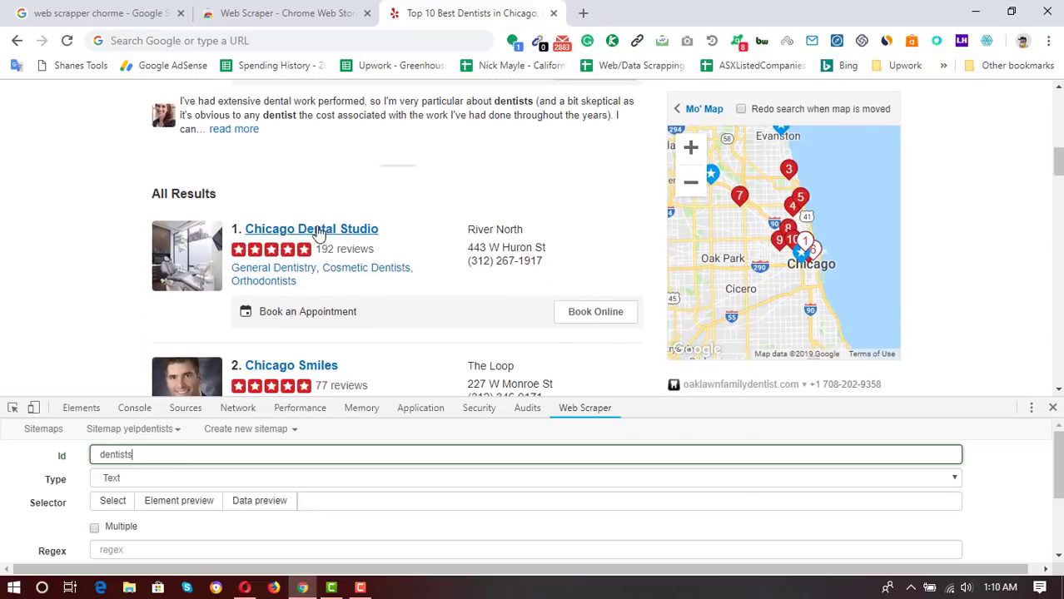
scroll(286, 237, down, 1)
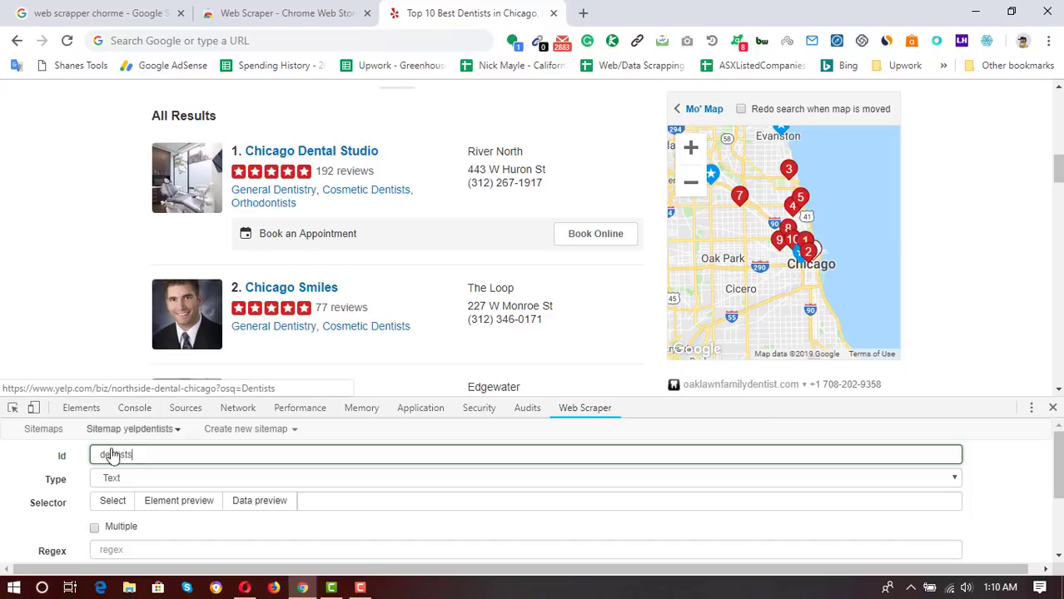
click(117, 481)
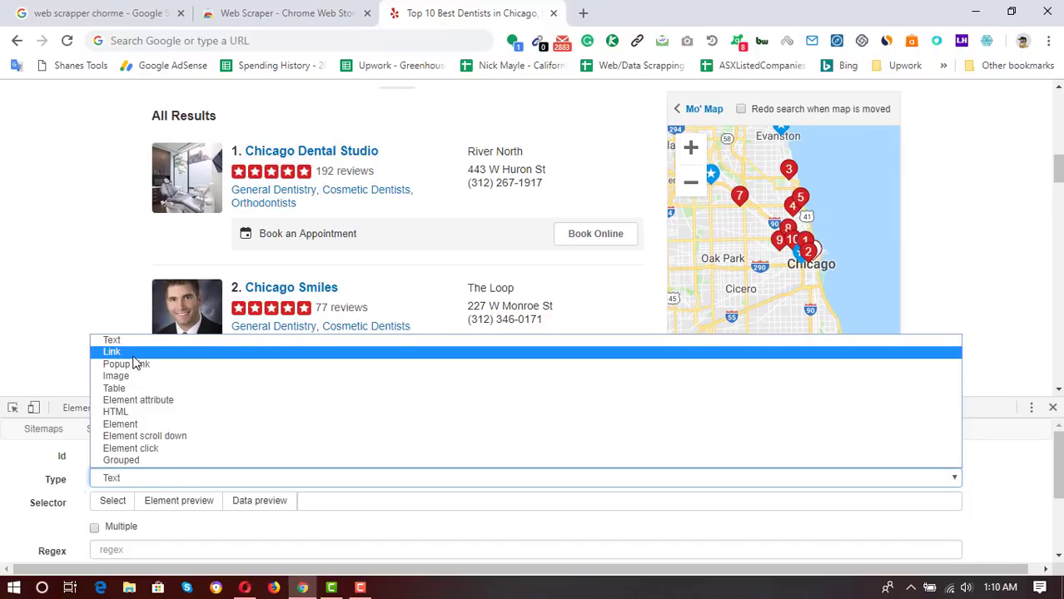
click(129, 350)
Step: Allow multiple matches for the dentists link selector and enlarge the scraper pane
scroll(6, 496, down, 1)
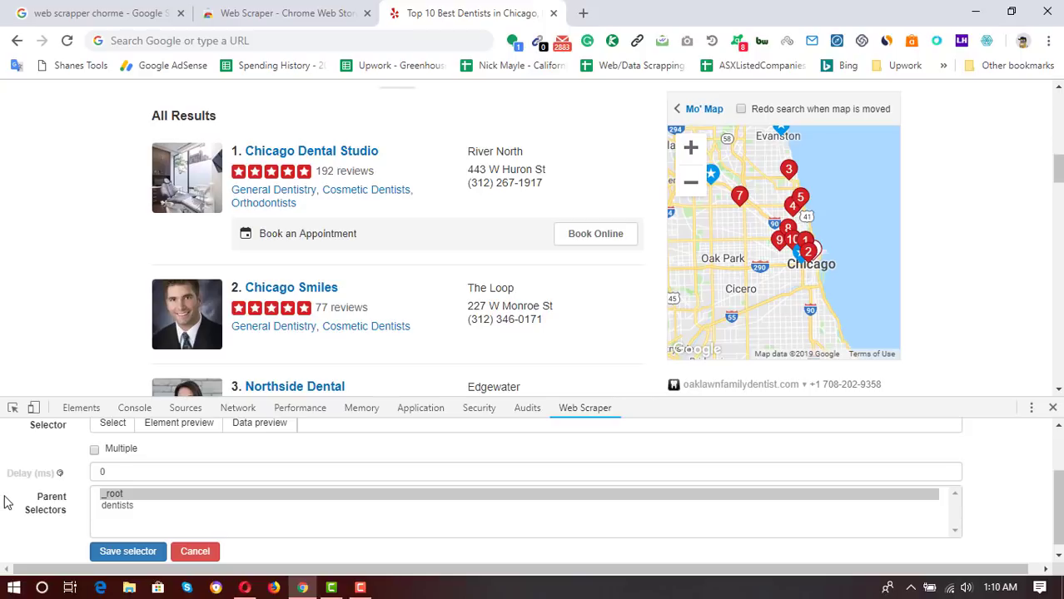
scroll(273, 311, down, 3)
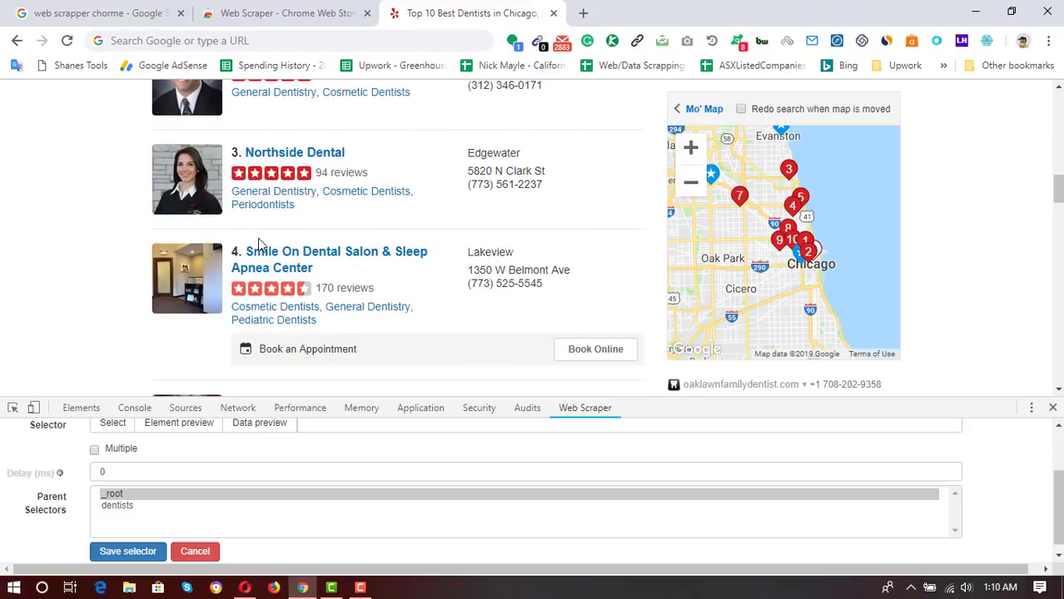
scroll(259, 243, up, 7)
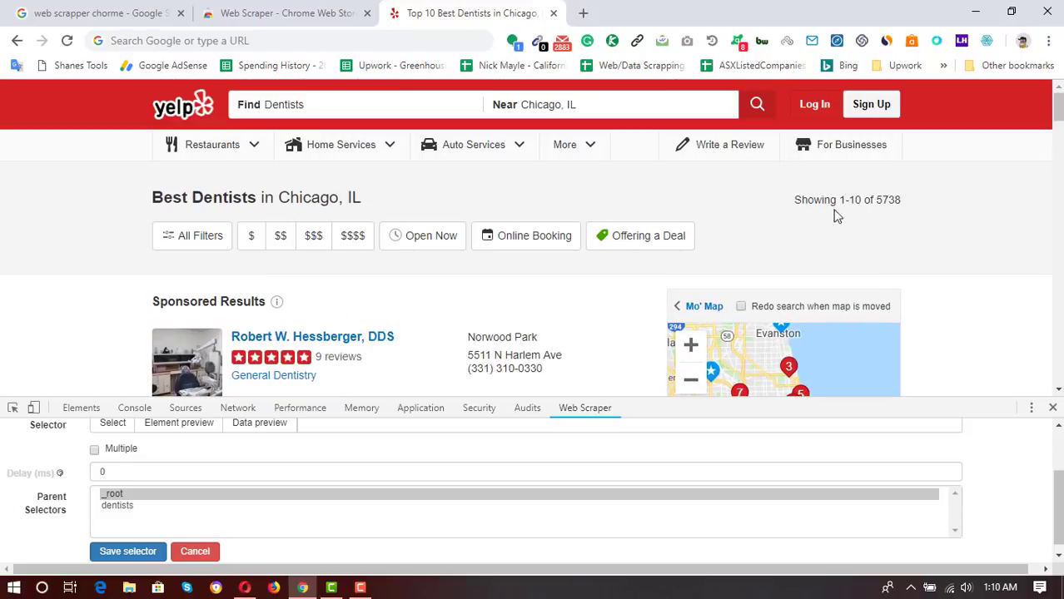
scroll(266, 283, down, 7)
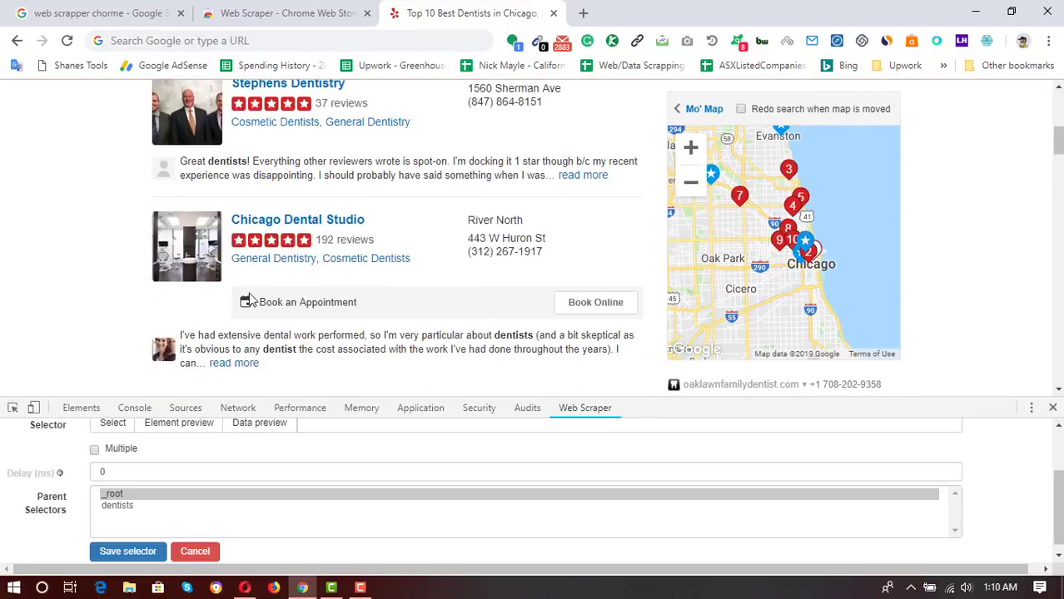
scroll(279, 300, up, 2)
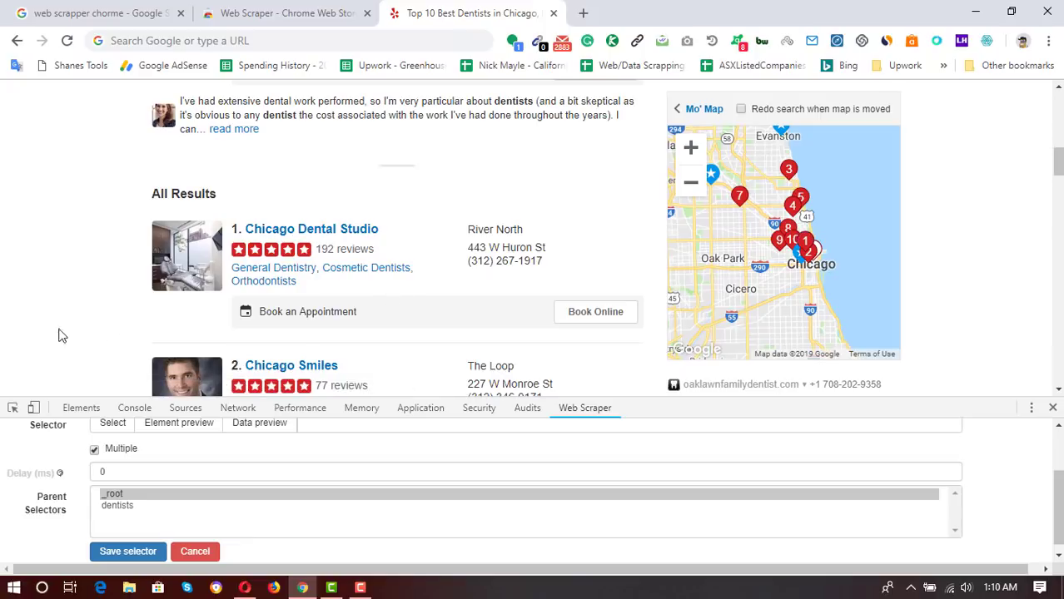
scroll(73, 309, down, 1)
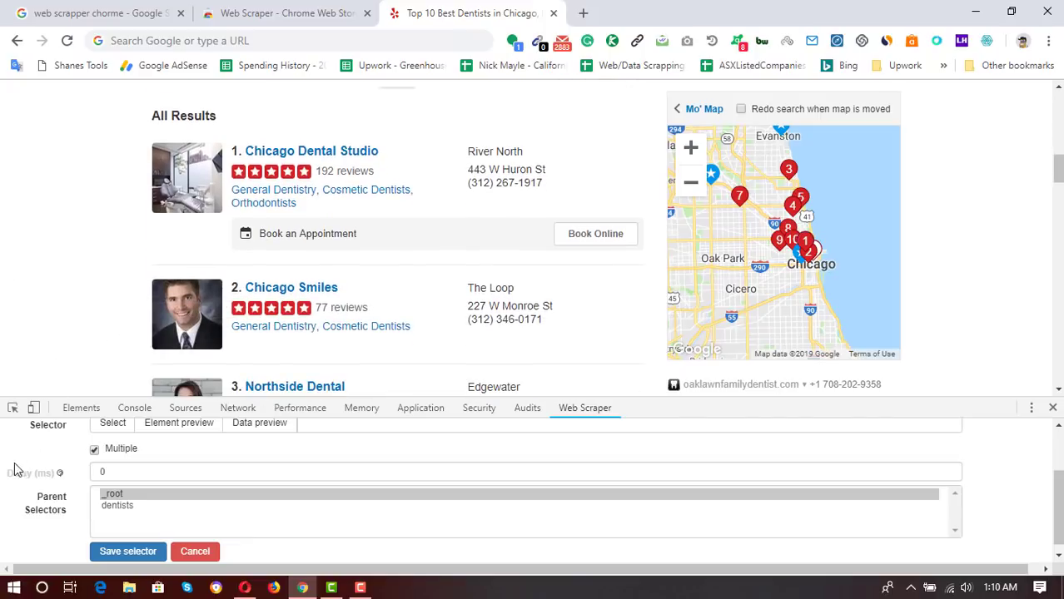
scroll(79, 470, up, 2)
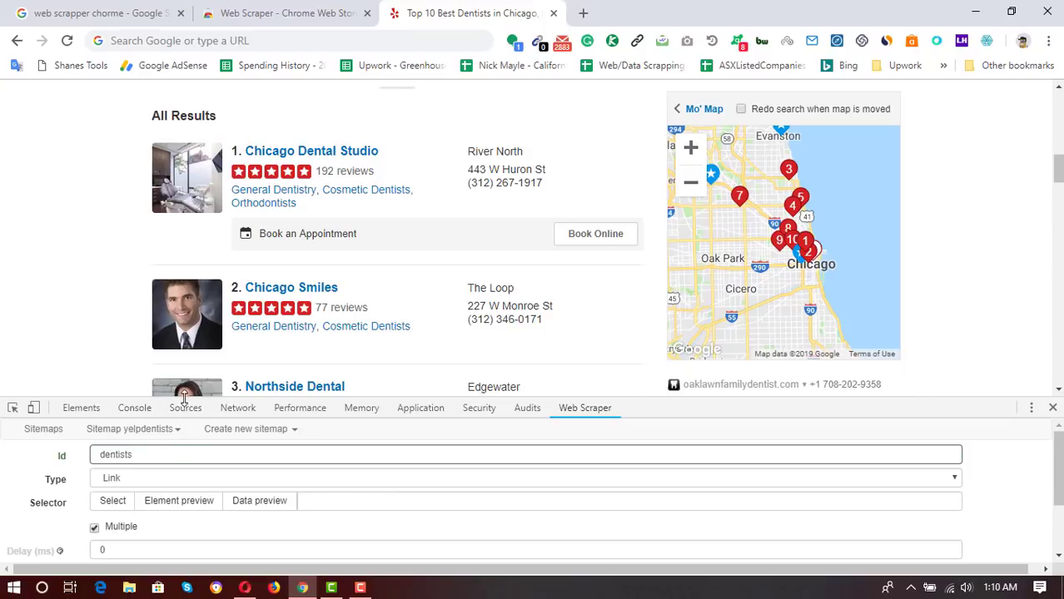
drag(184, 399, 184, 359)
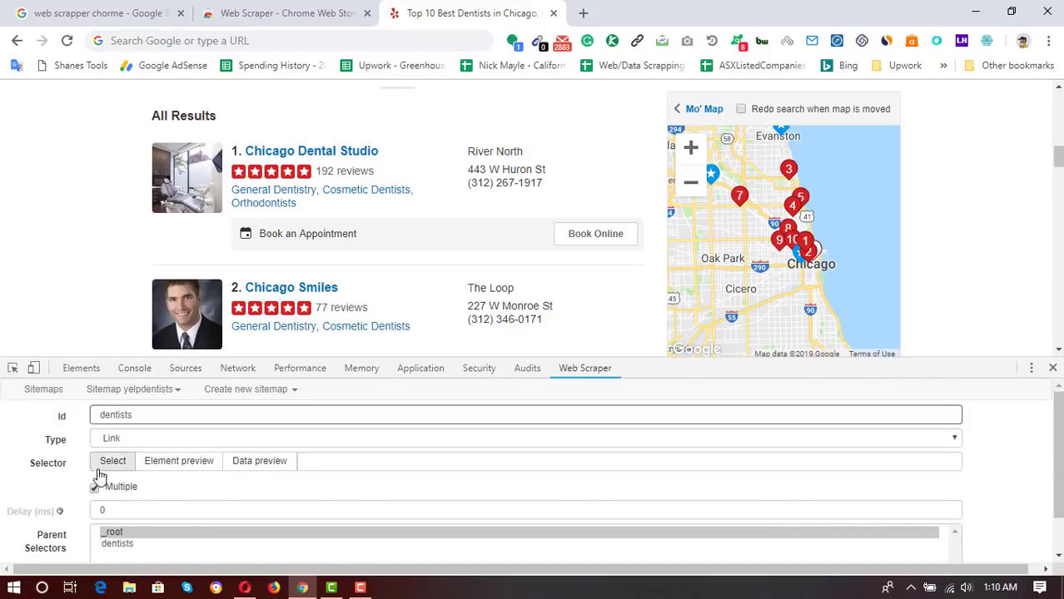
Step: Pick the Chicago Dental Studio and Chicago Smiles name links as the elements for the dentists selector
click(113, 463)
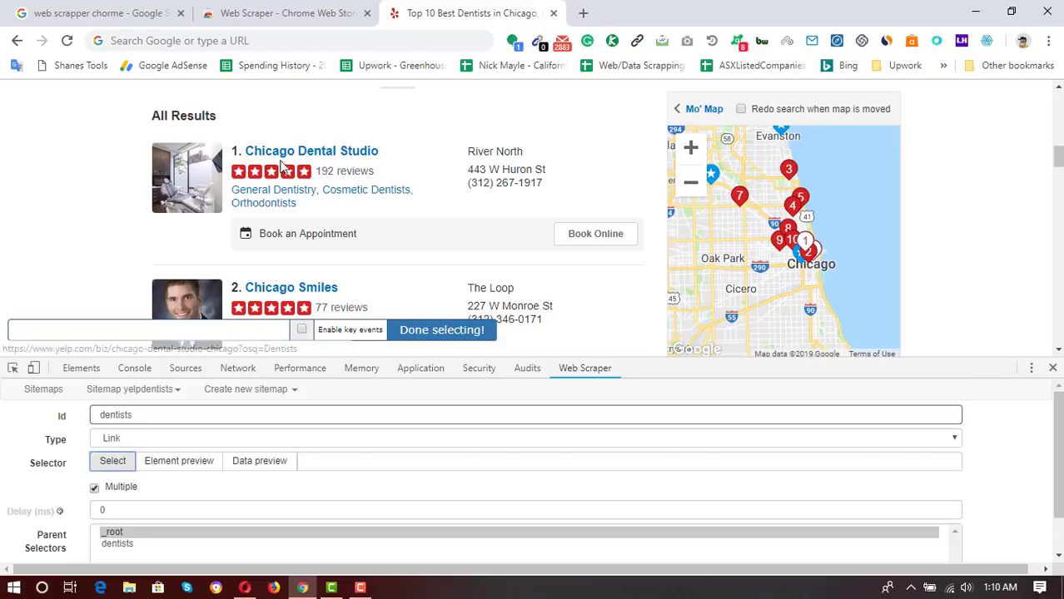
click(355, 157)
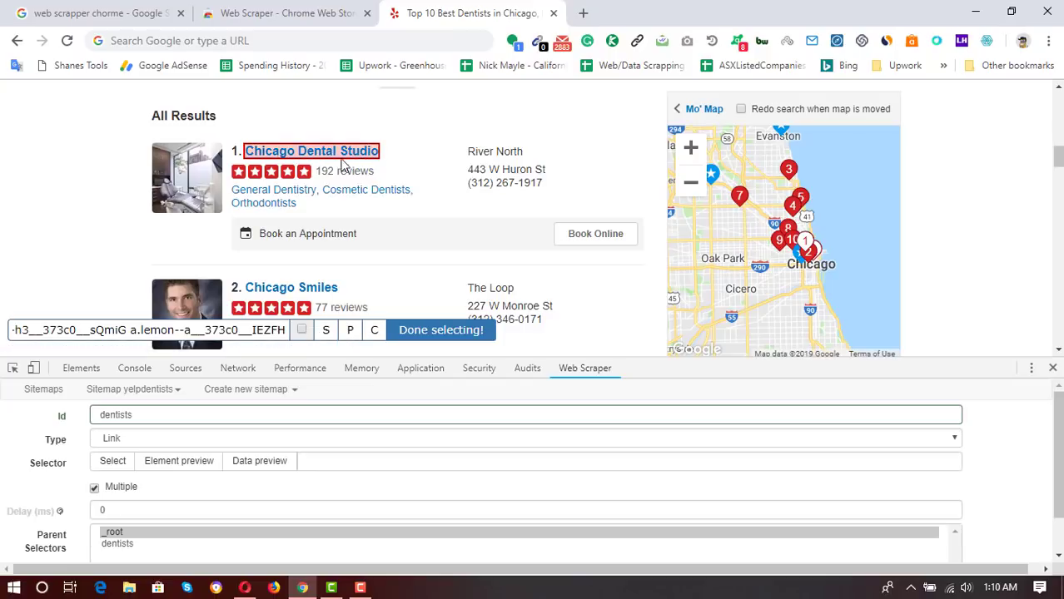
scroll(404, 233, down, 1)
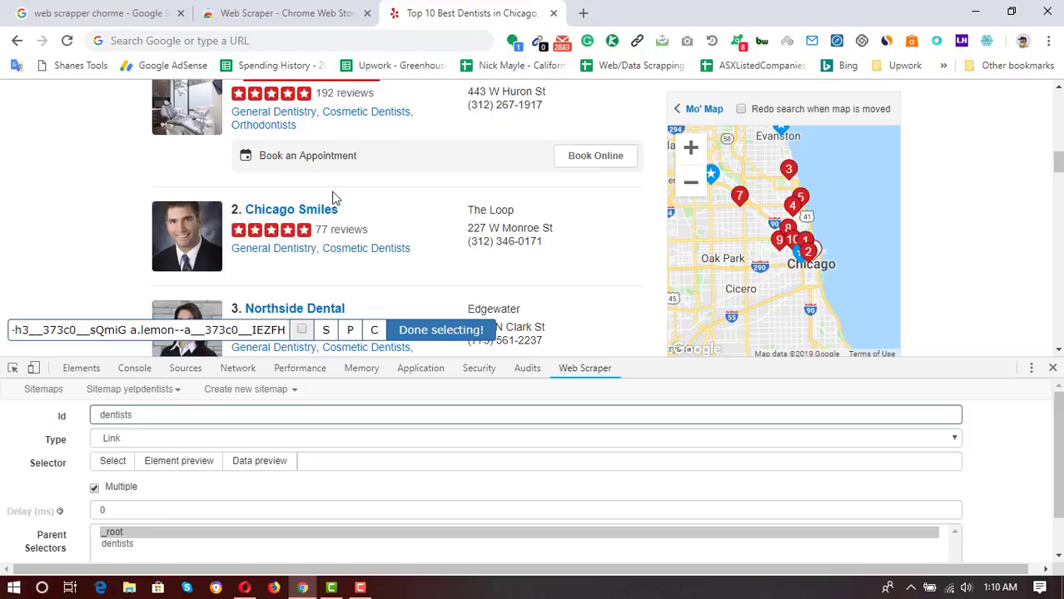
scroll(332, 198, up, 1)
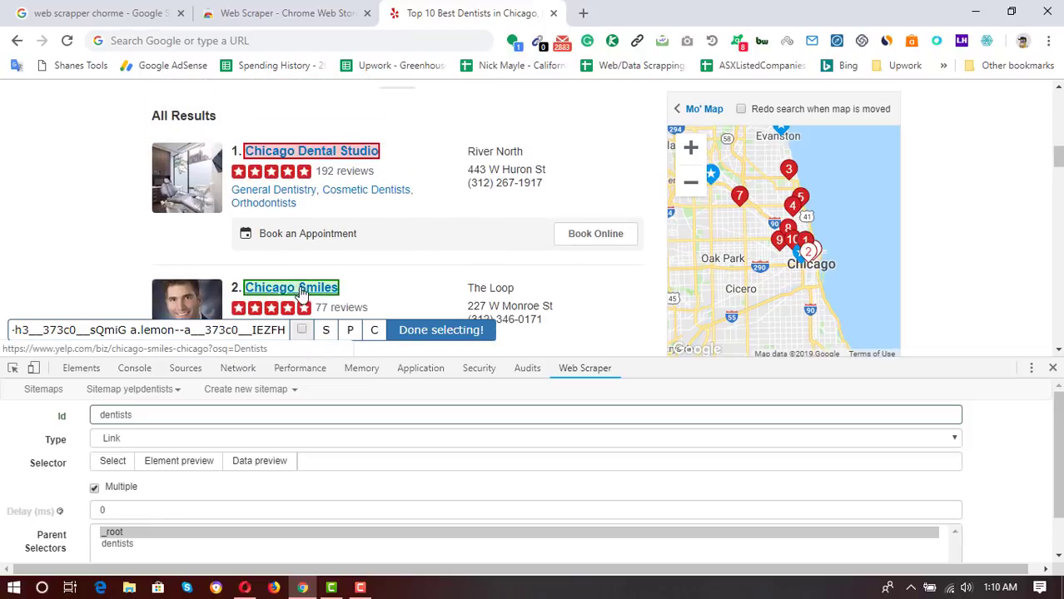
click(301, 291)
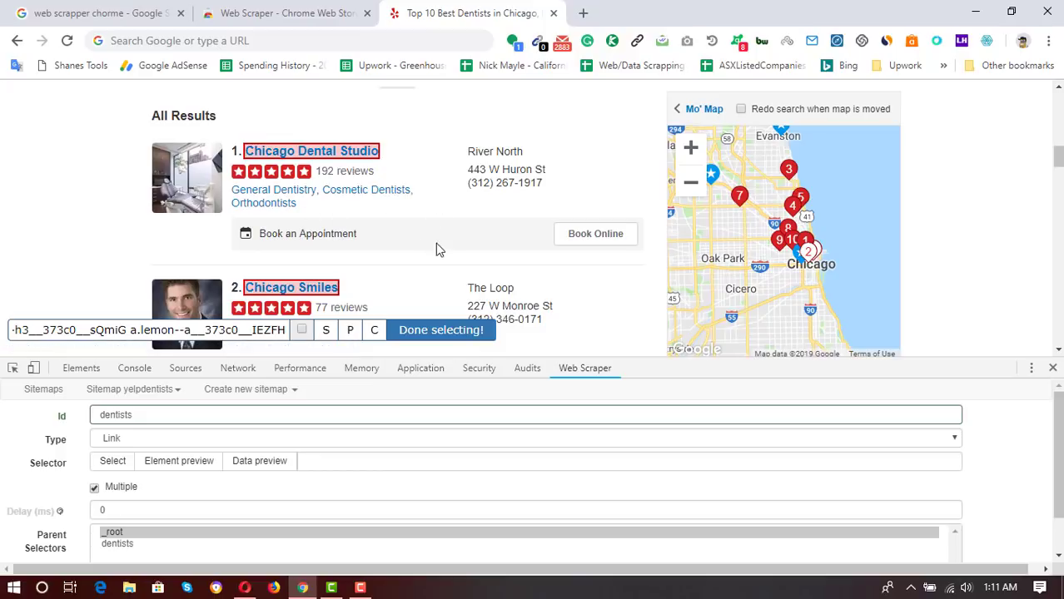
Step: Check which dentist names are highlighted by the selection down to the end of the results page
scroll(433, 247, down, 1)
scroll(433, 247, down, 2)
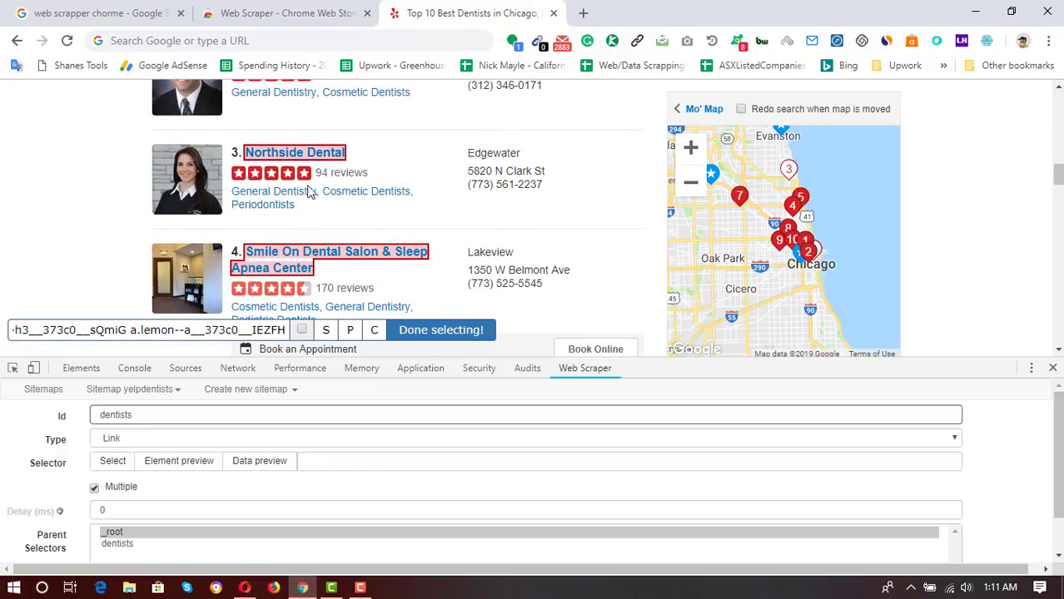
scroll(265, 260, down, 8)
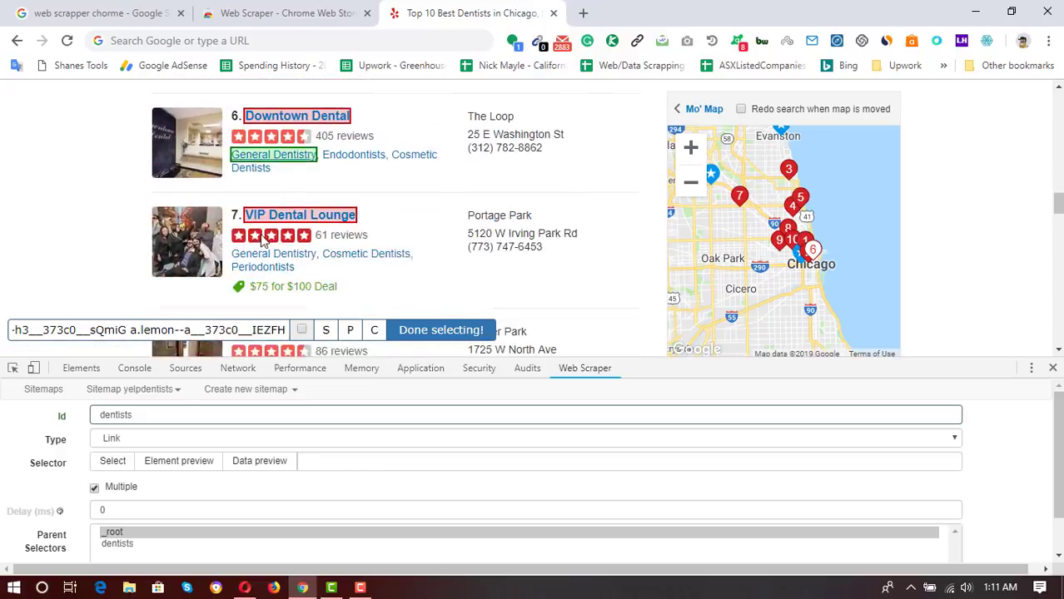
scroll(347, 211, down, 4)
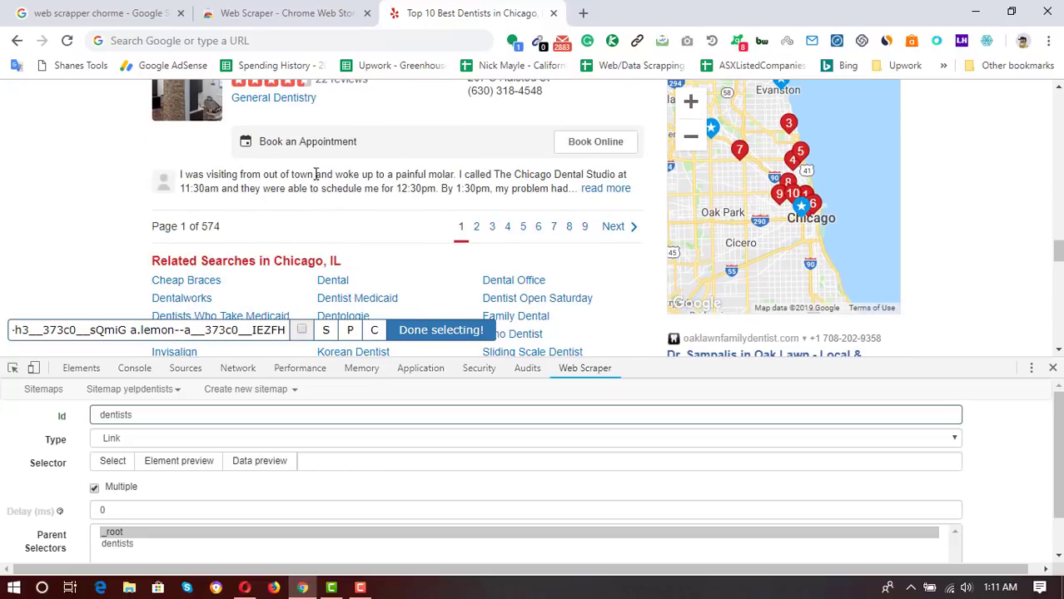
scroll(342, 243, up, 4)
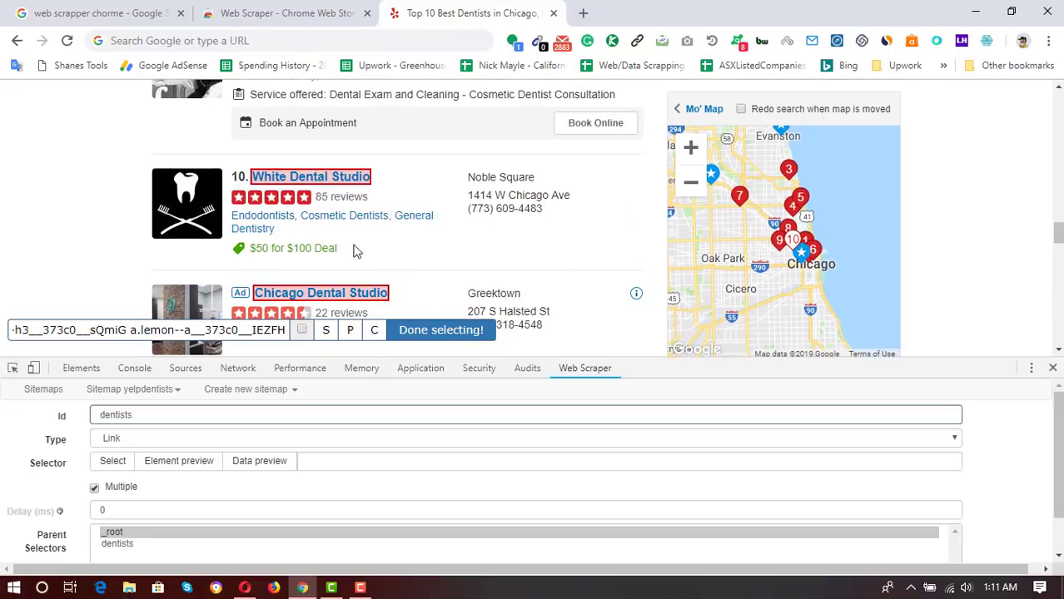
scroll(283, 201, down, 2)
scroll(195, 204, up, 10)
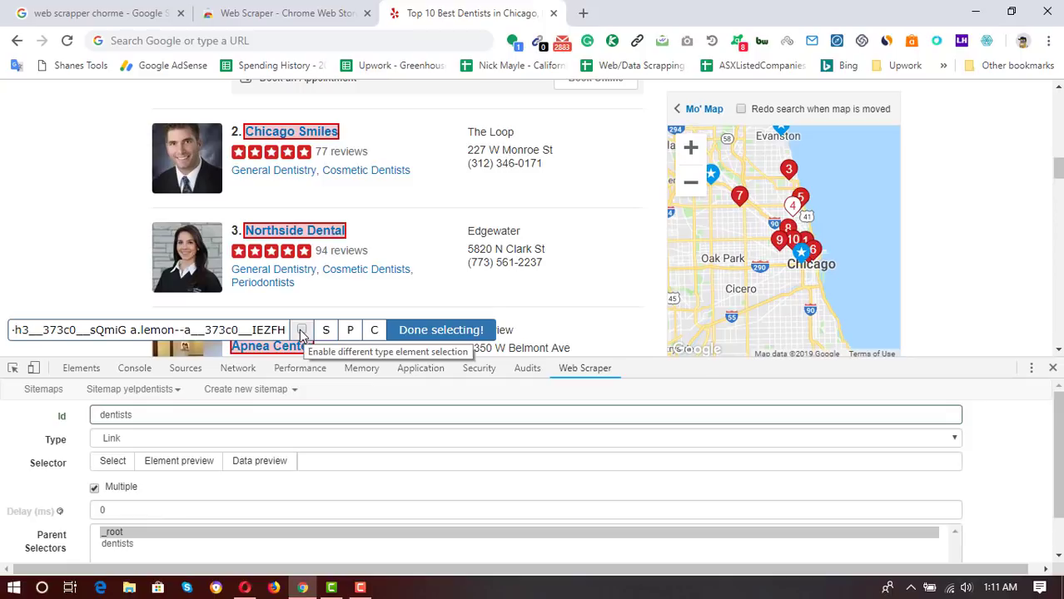
Step: Finish the dentist link selection with different type element selection enabled, and save the dentists selector
click(302, 331)
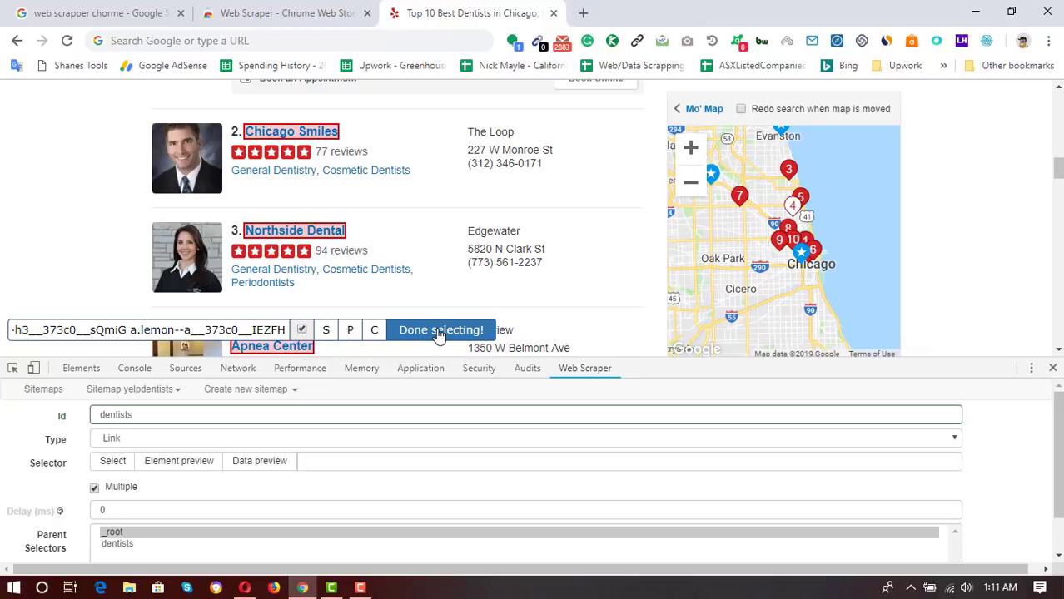
click(439, 332)
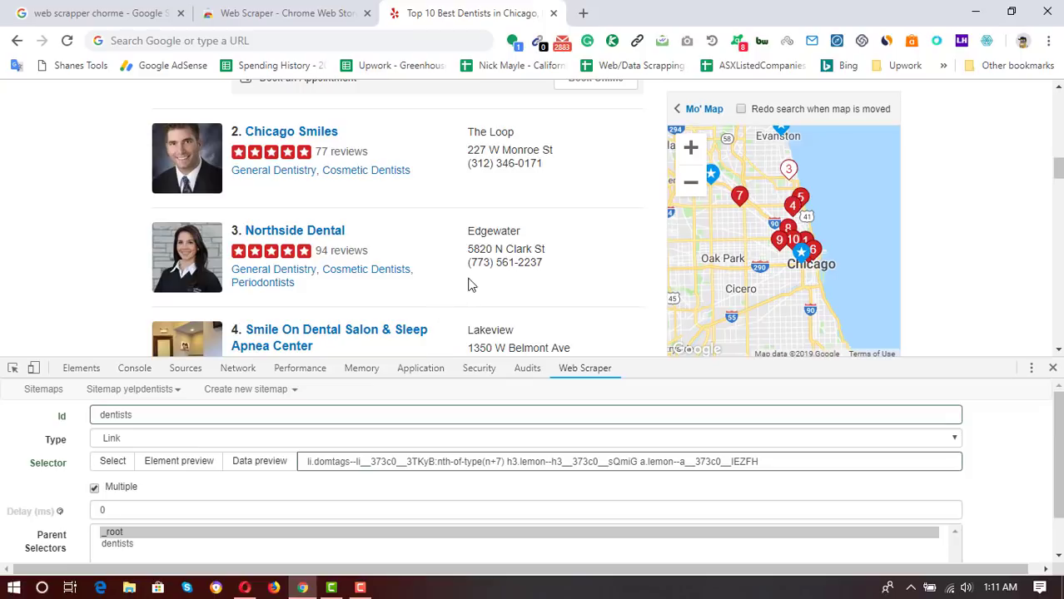
scroll(30, 471, down, 1)
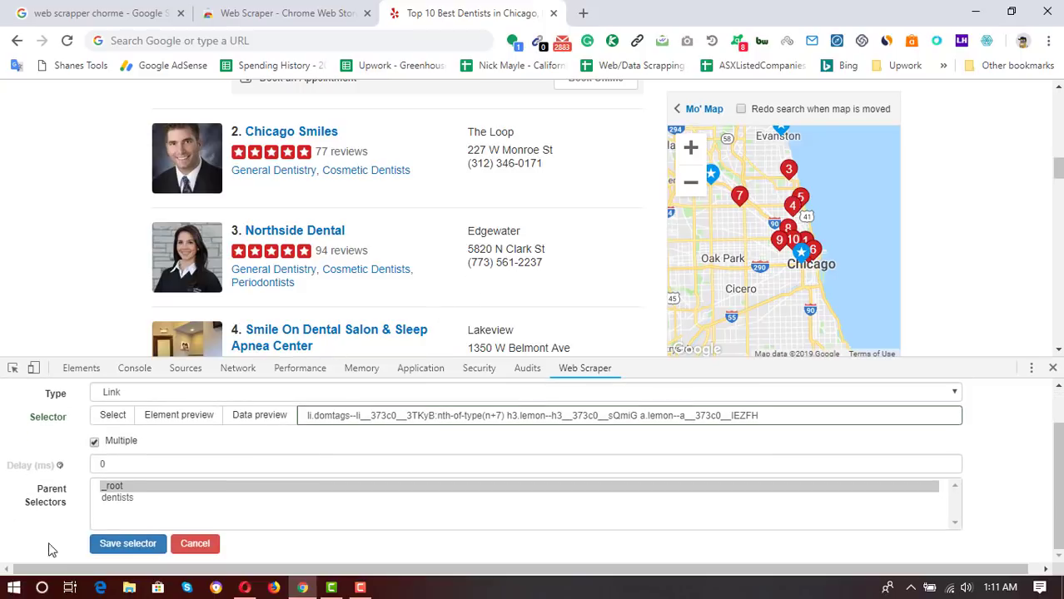
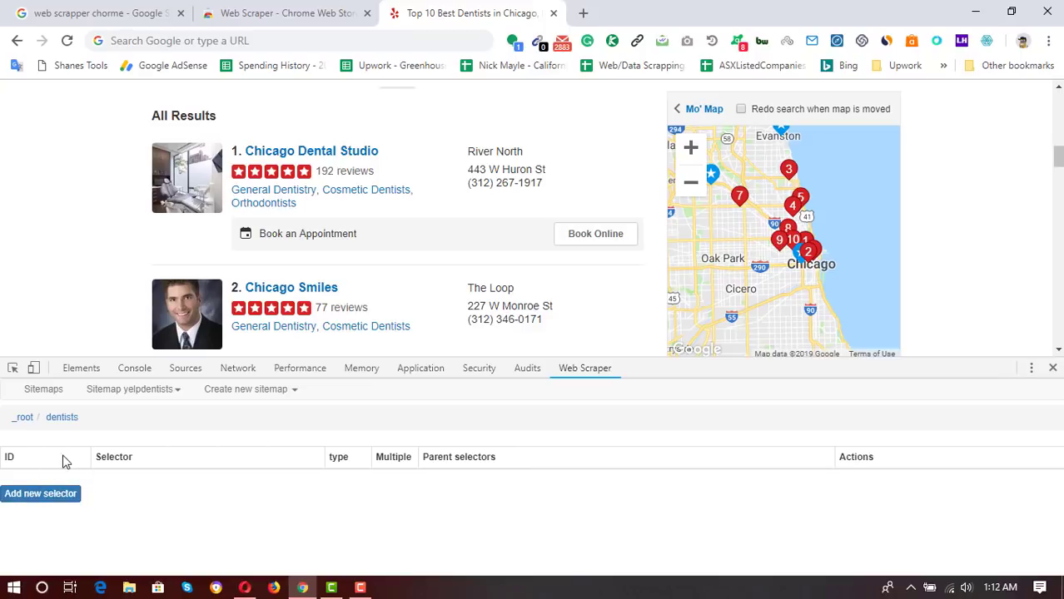
Step: Start a new selector inside the dentists selector and give it the id Dentists Name
click(53, 501)
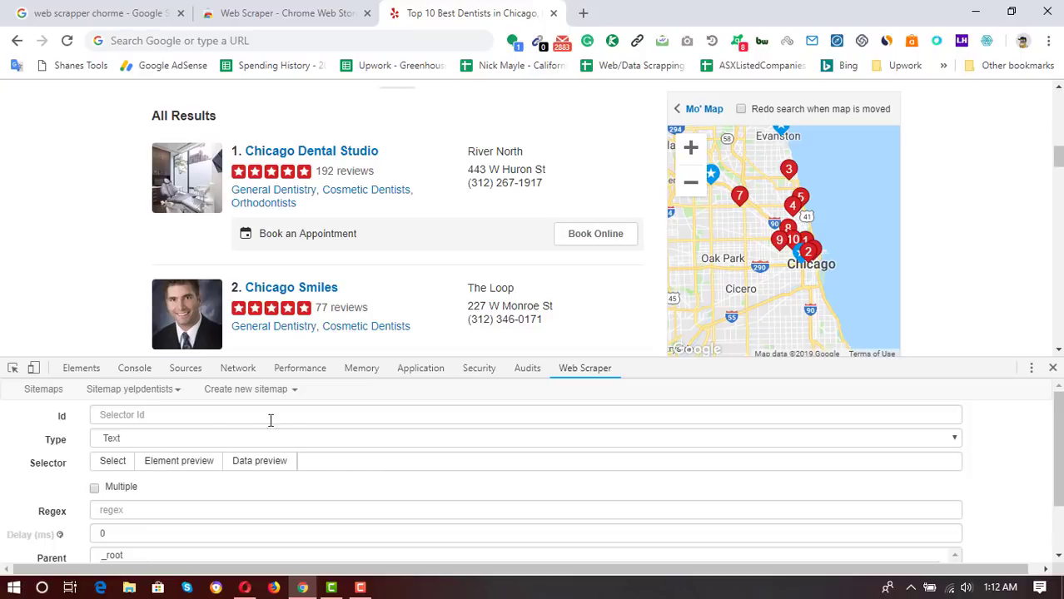
click(160, 417)
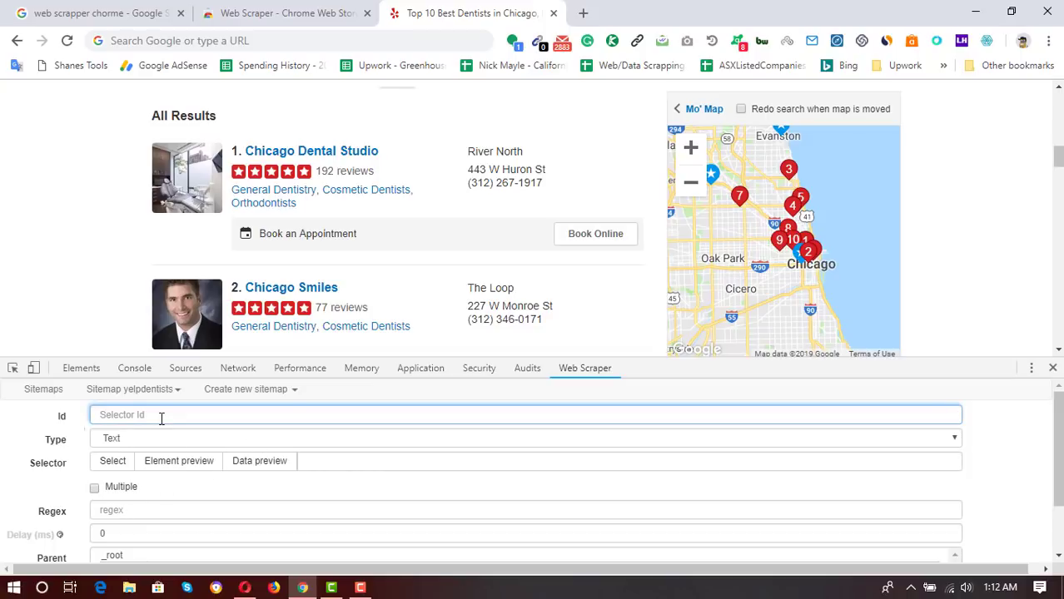
text(Busin)
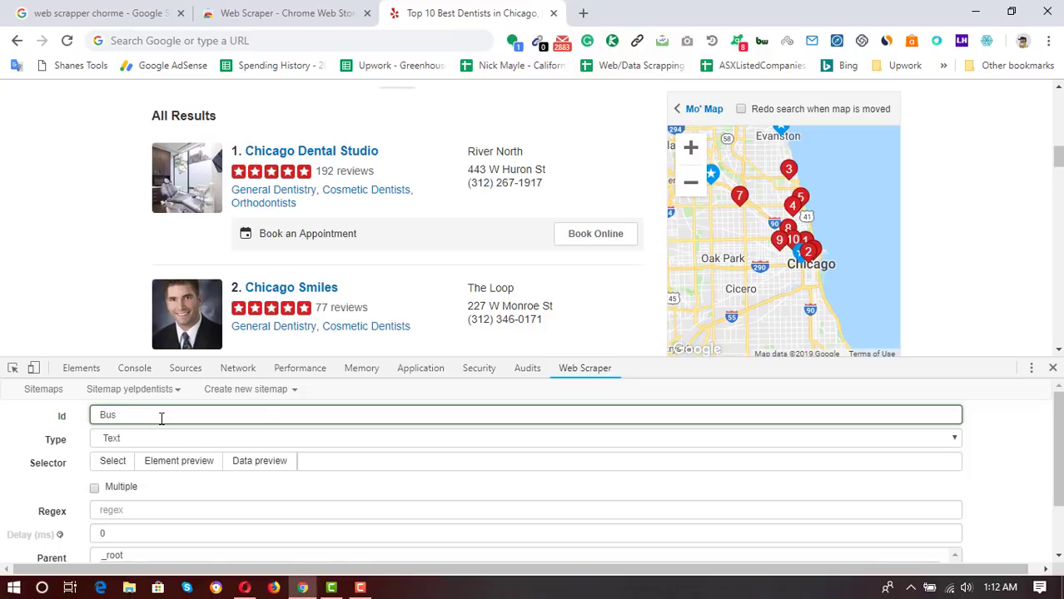
key(BackSpace)
key(BackSpace)
key(BackSpace)
text(Dentists Name)
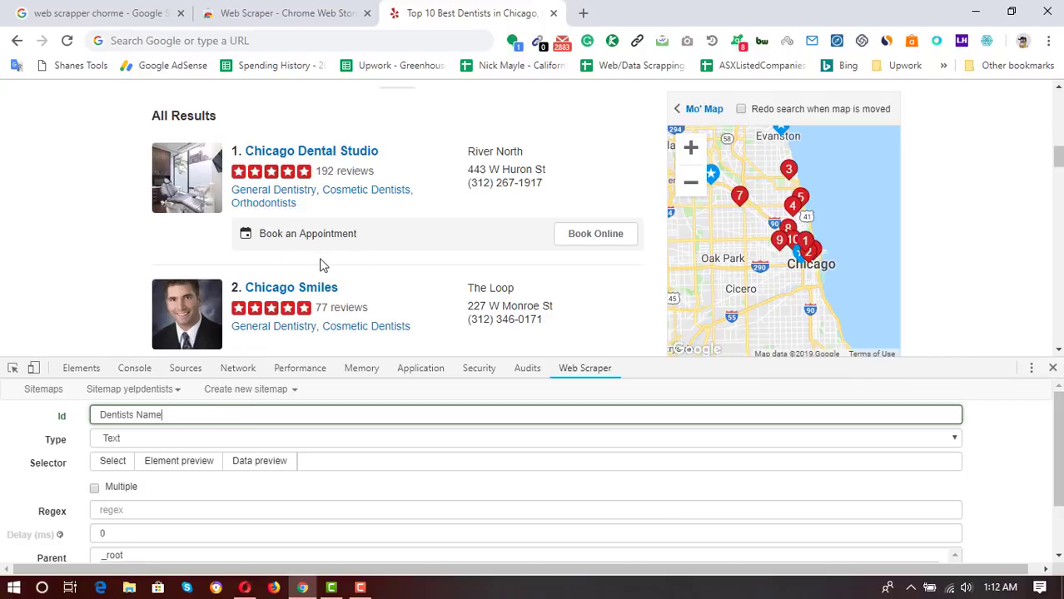
Step: Open the Chicago Dental Studio listing from the results and highlight its business name in the page heading
click(290, 154)
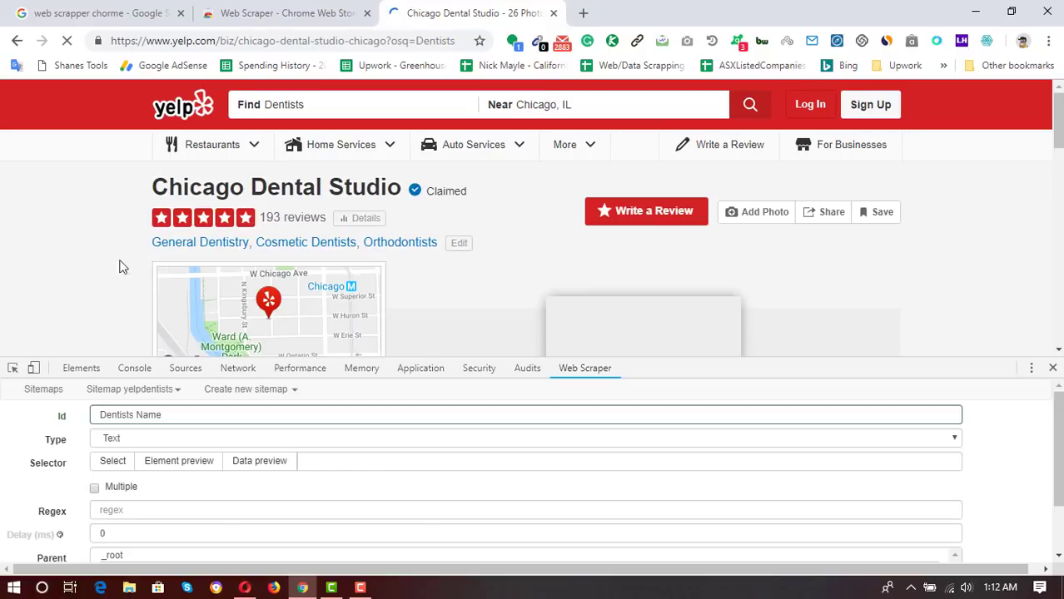
click(157, 416)
drag(157, 416, 110, 415)
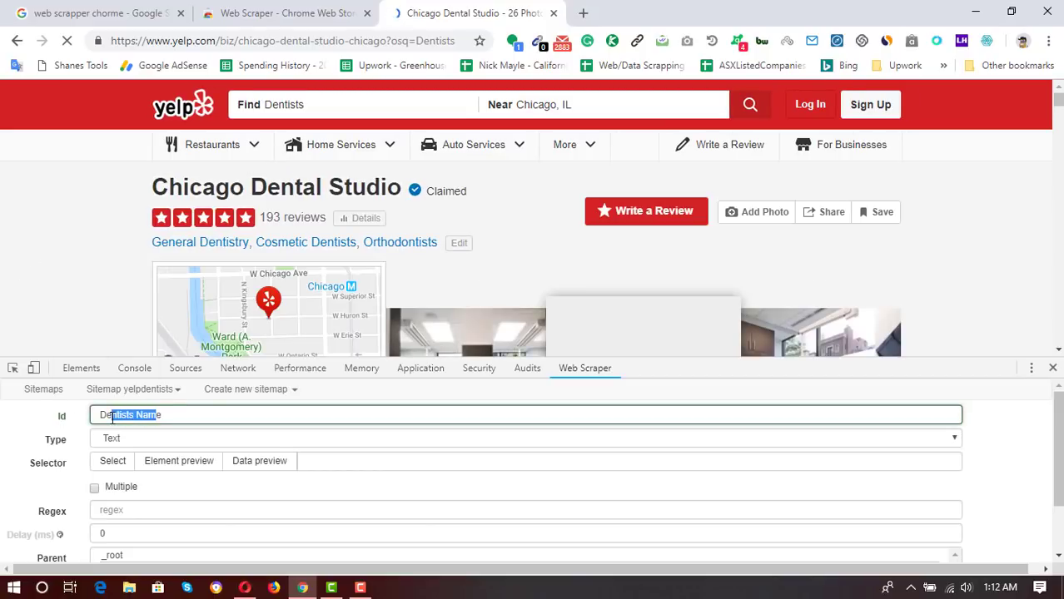
double_click(192, 185)
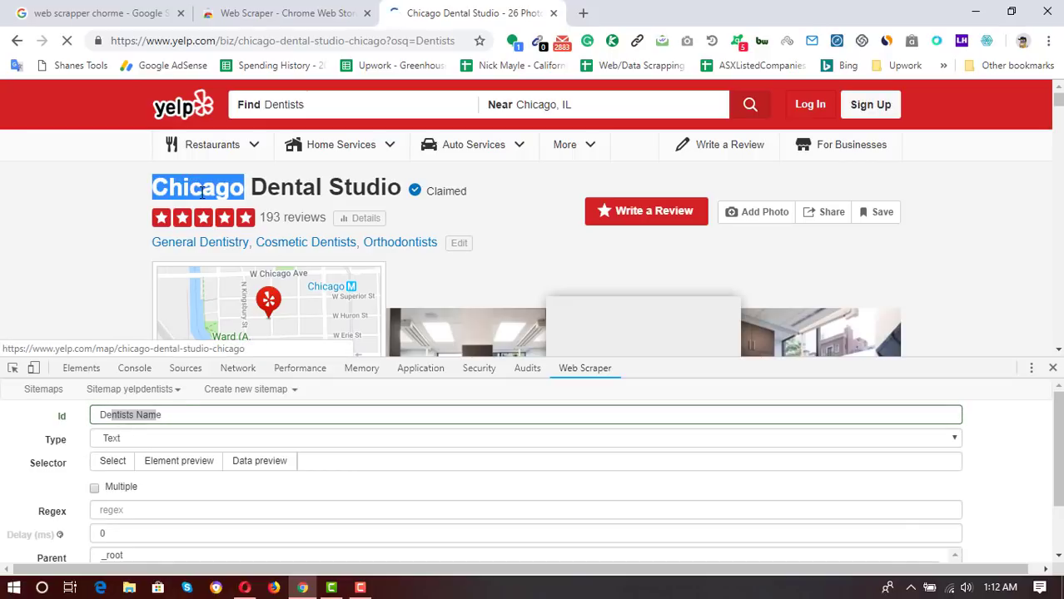
shift+click(351, 188)
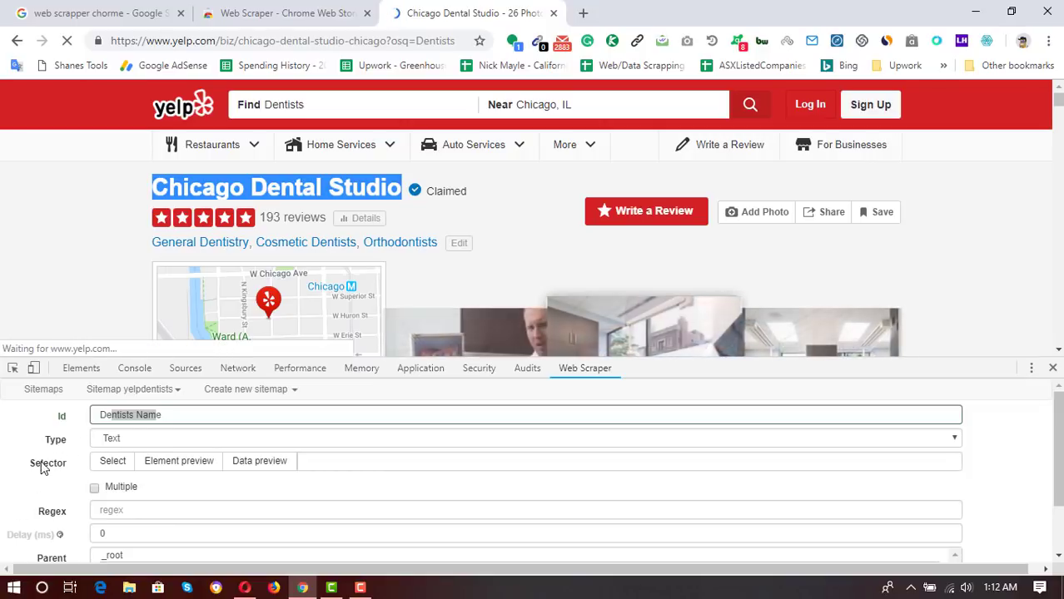
Step: Pick the Chicago Dental Studio page heading as the element for the Dentists Name selector and save the selector
click(111, 464)
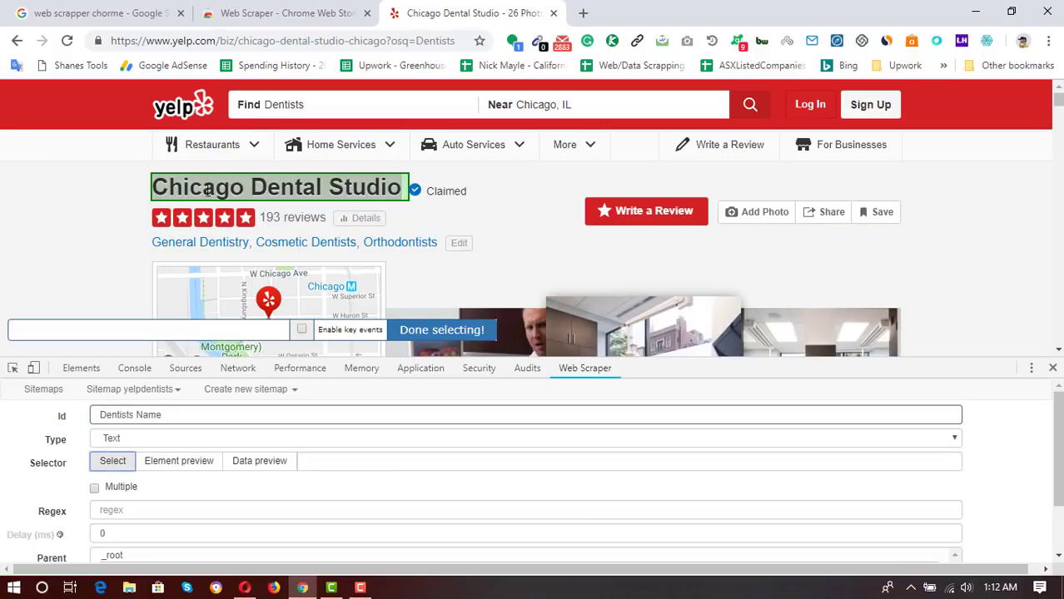
click(334, 186)
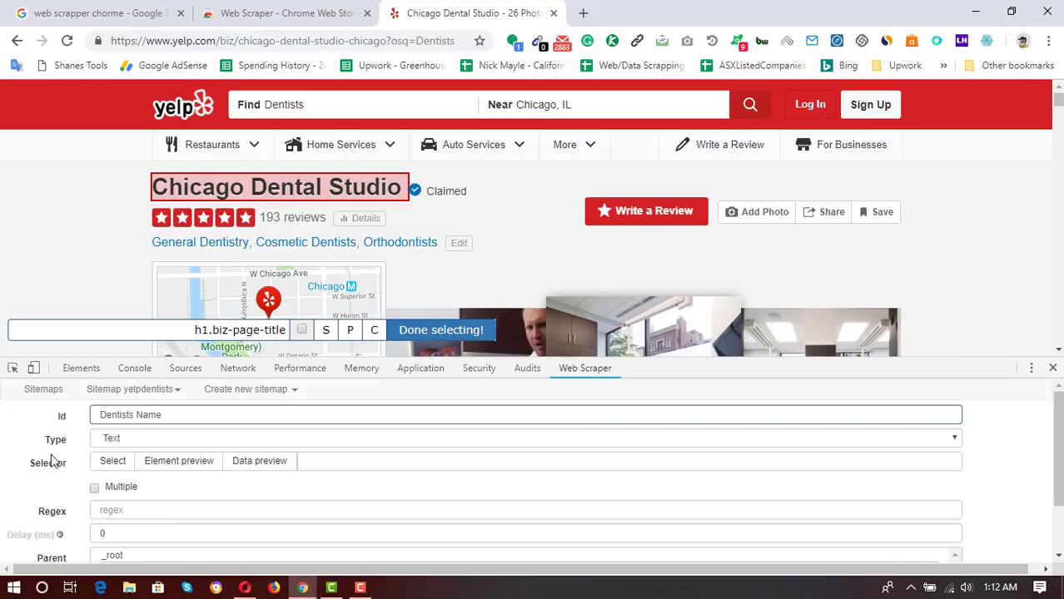
click(449, 331)
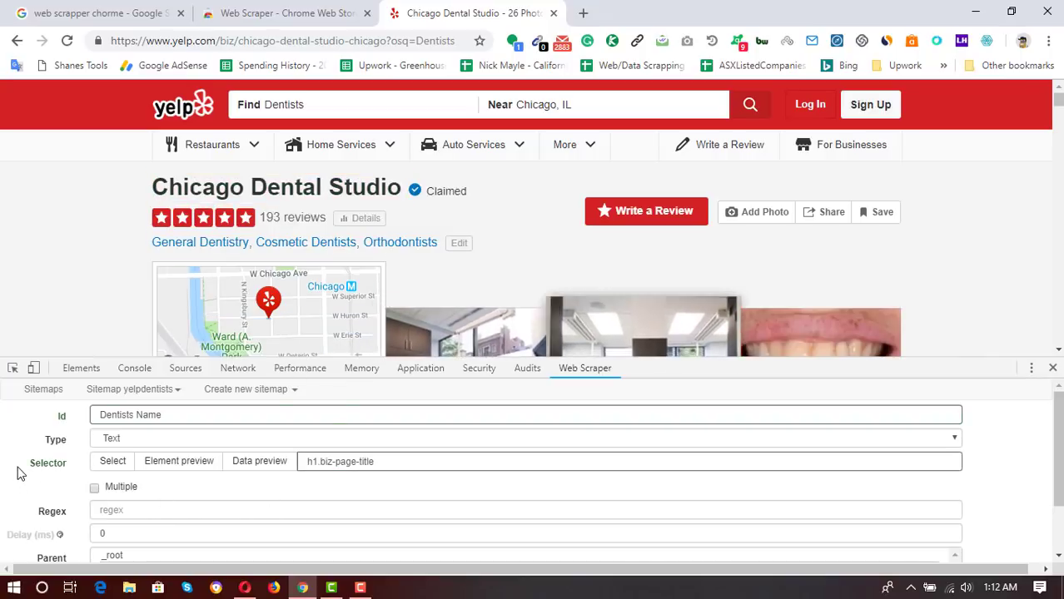
scroll(16, 473, down, 1)
scroll(15, 477, down, 1)
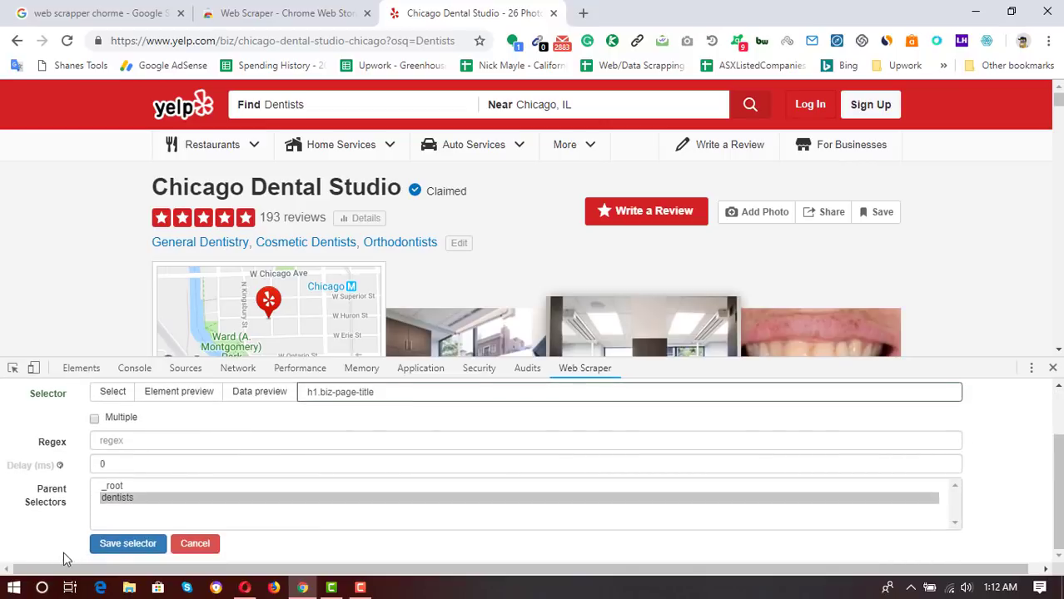
click(124, 545)
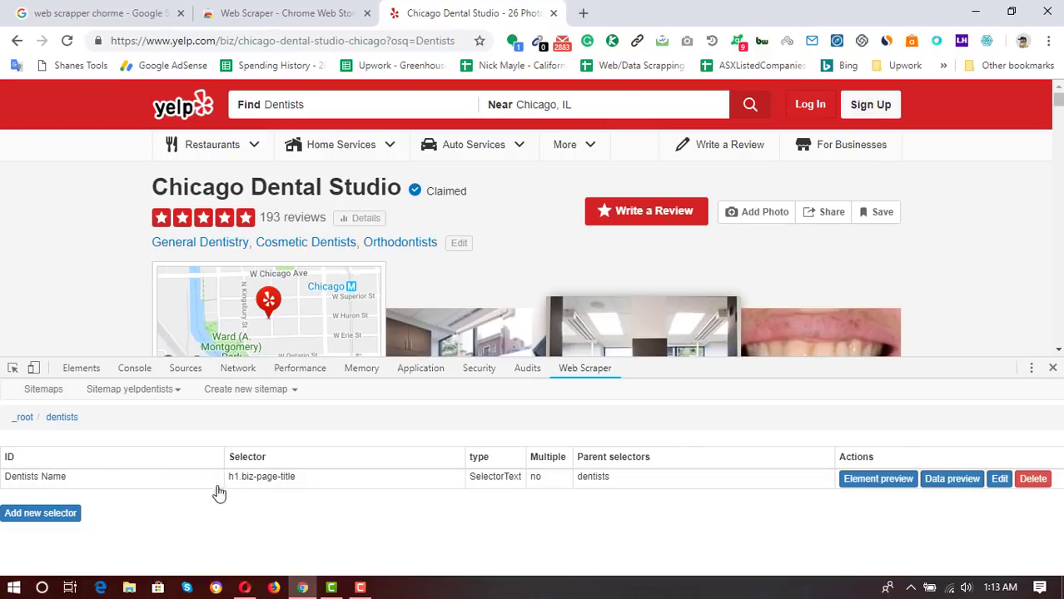
Step: Start a new selector inside the dentists selector and give it the id Categories
click(37, 514)
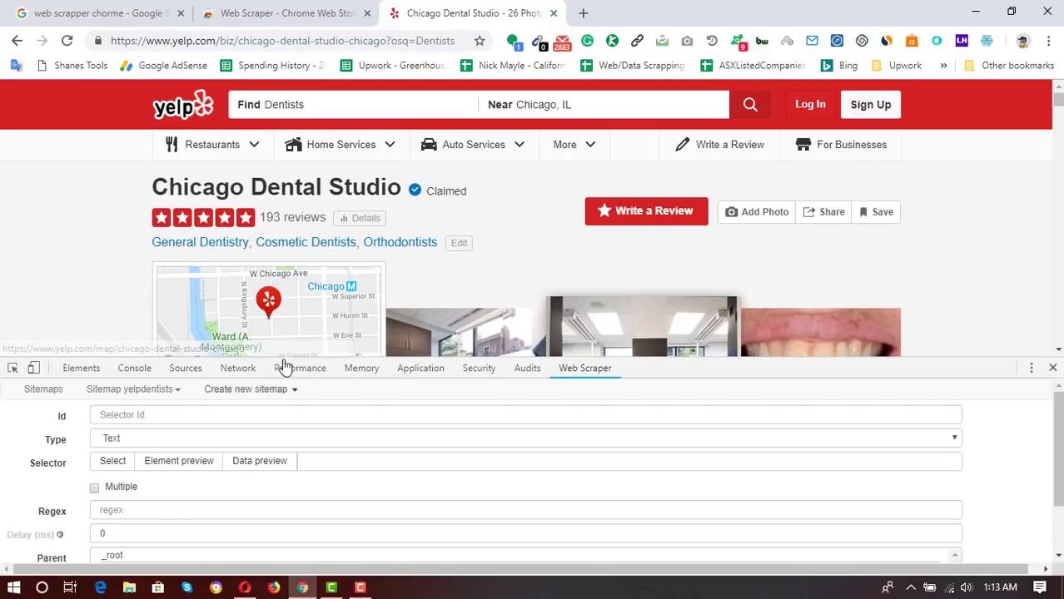
click(138, 414)
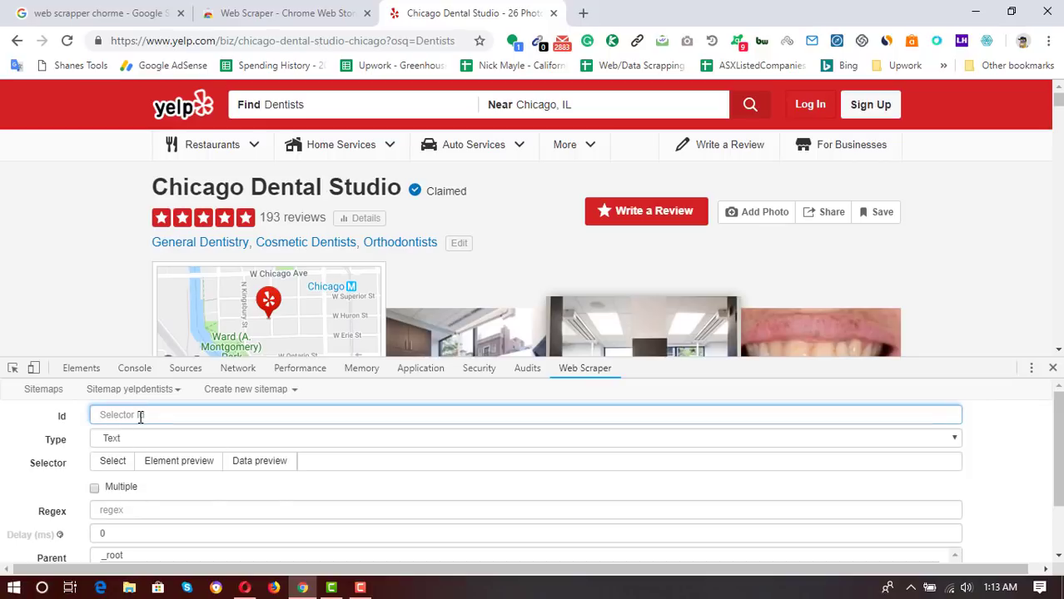
text(Categories)
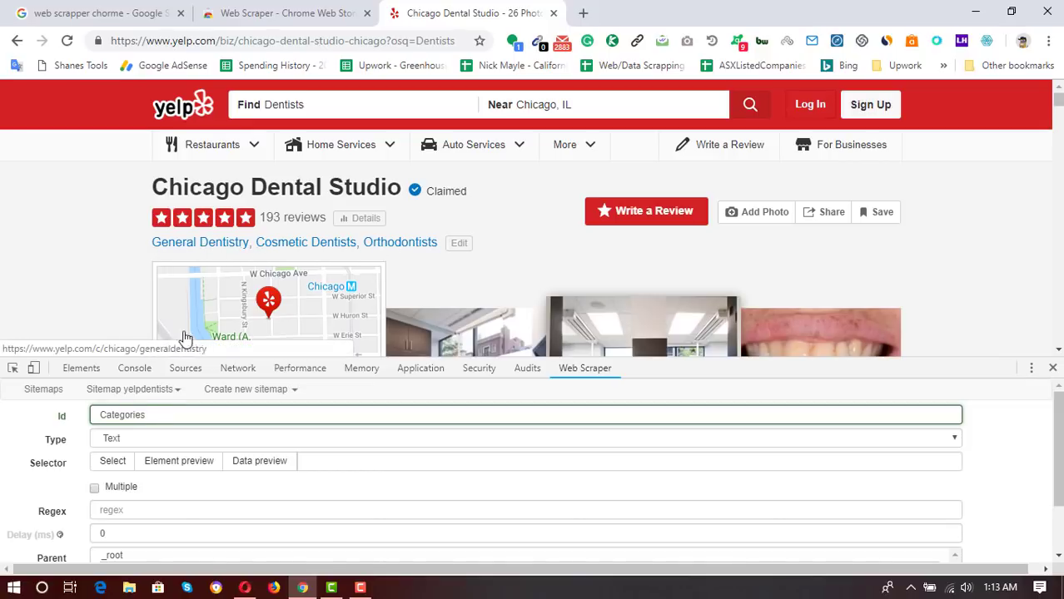
Step: Pick the General Dentistry and Cosmetic Dentists links as the elements for the Categories selector and save the selector
click(108, 467)
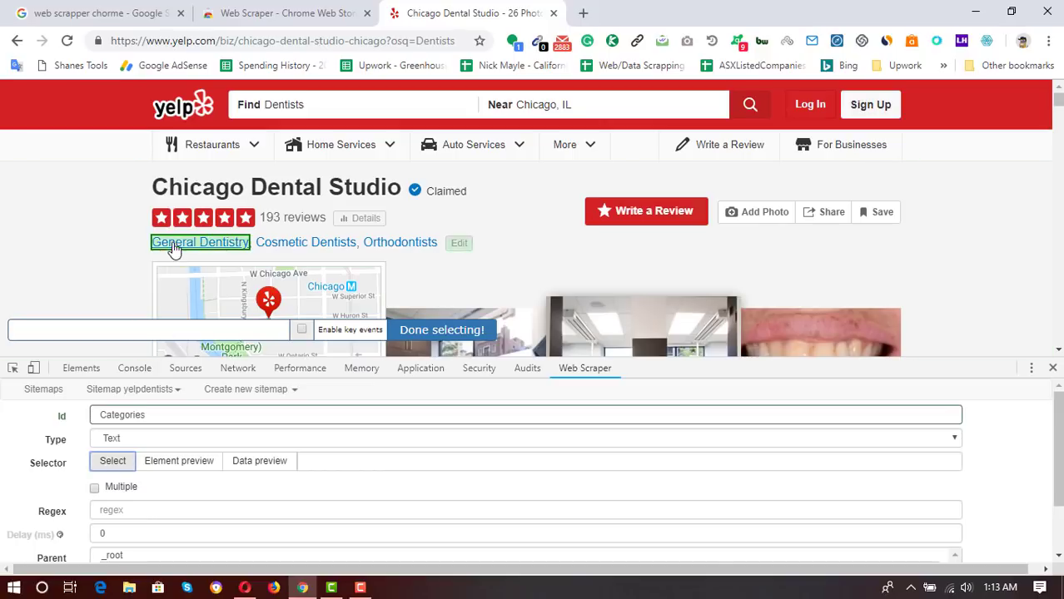
click(213, 248)
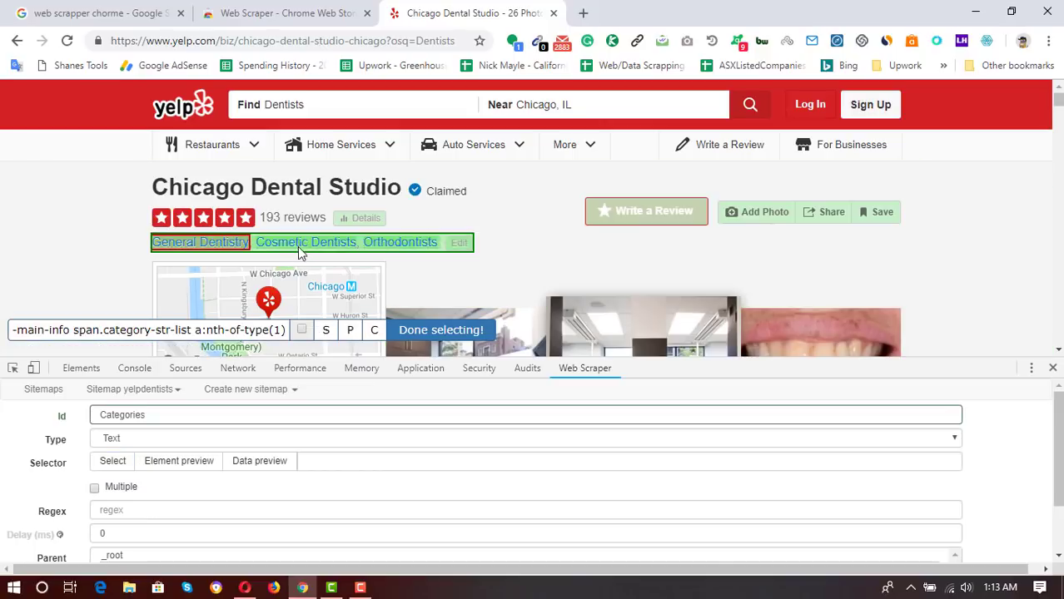
click(308, 247)
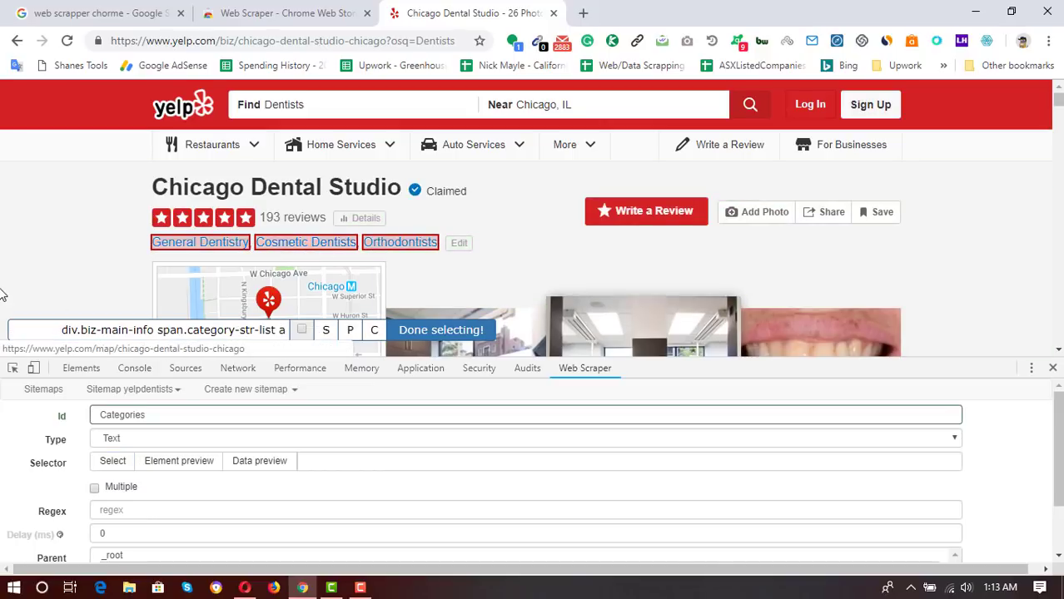
scroll(3, 294, down, 5)
scroll(147, 285, up, 4)
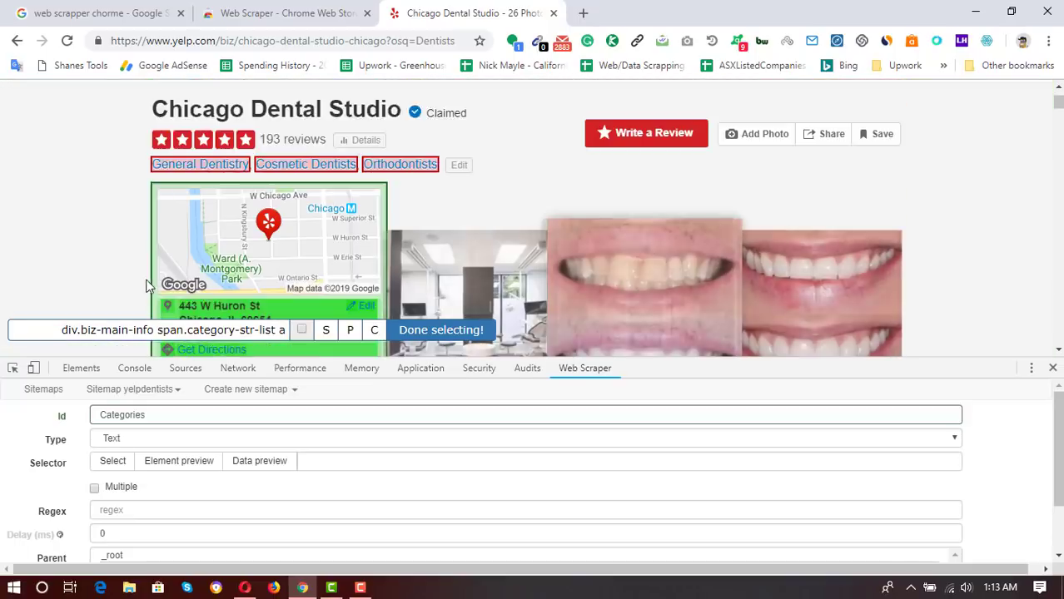
scroll(4, 216, up, 1)
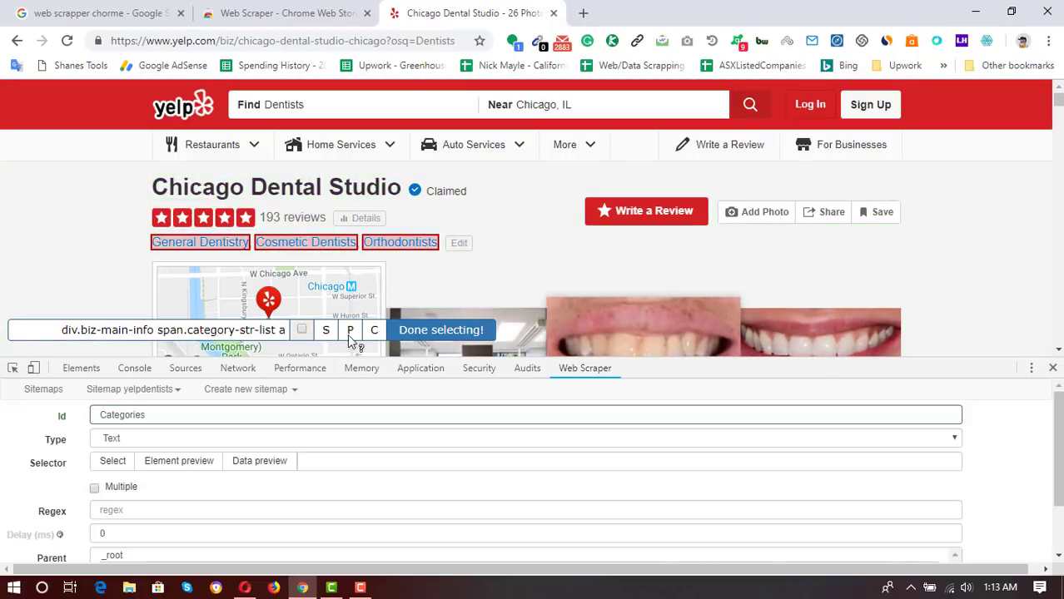
click(449, 340)
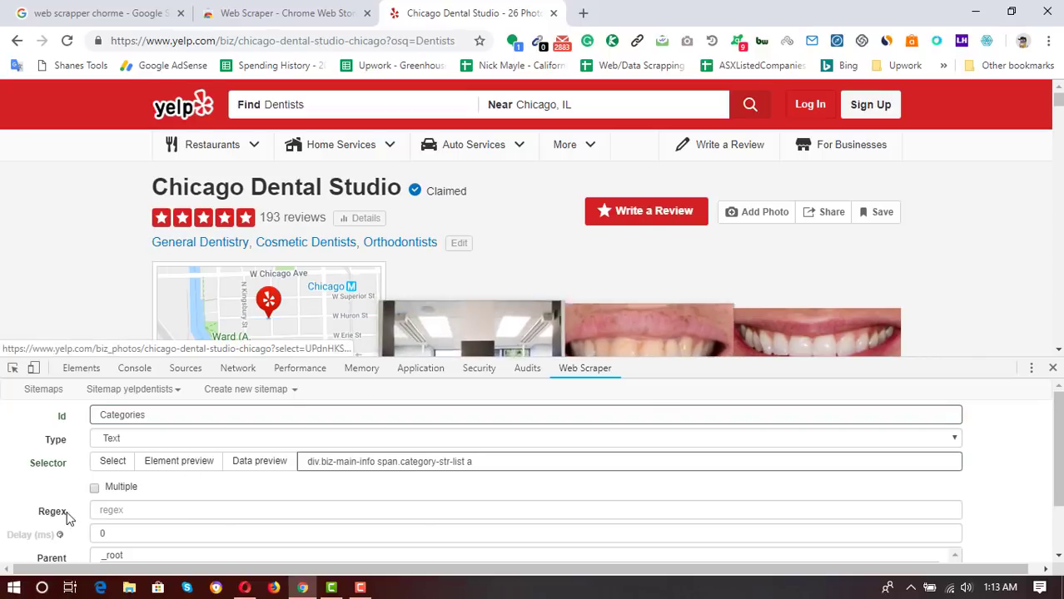
scroll(71, 517, down, 2)
click(134, 545)
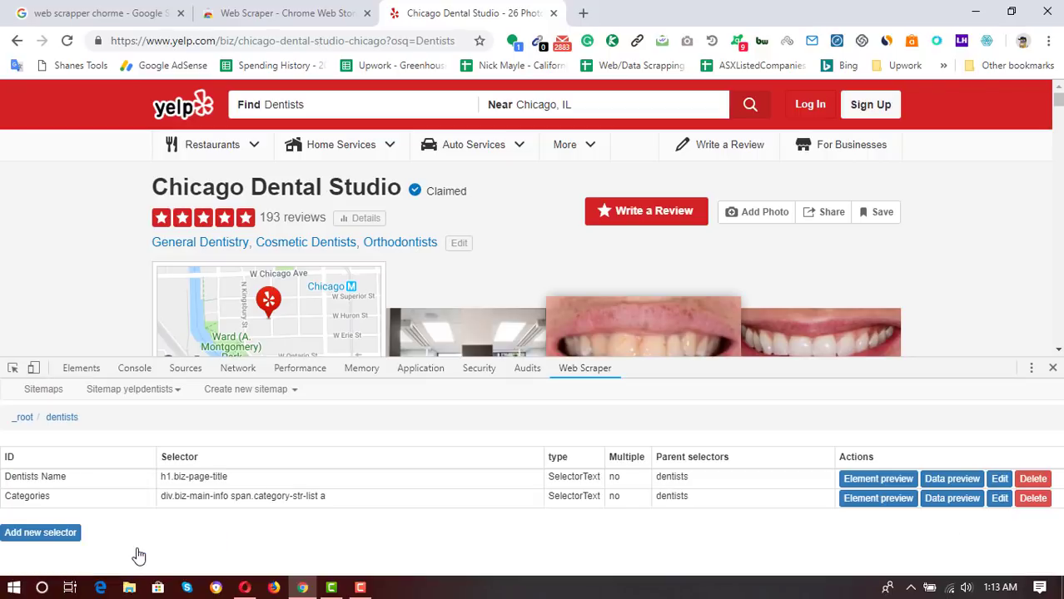
Step: Start a new selector inside the dentists selector and give it the id Address
click(38, 536)
scroll(477, 244, down, 3)
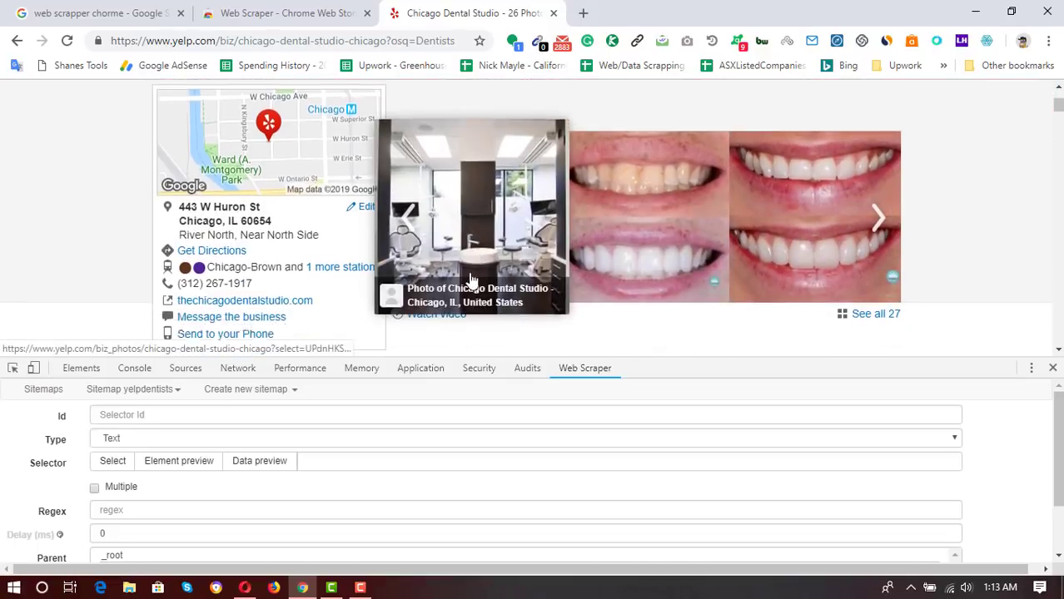
scroll(239, 245, up, 1)
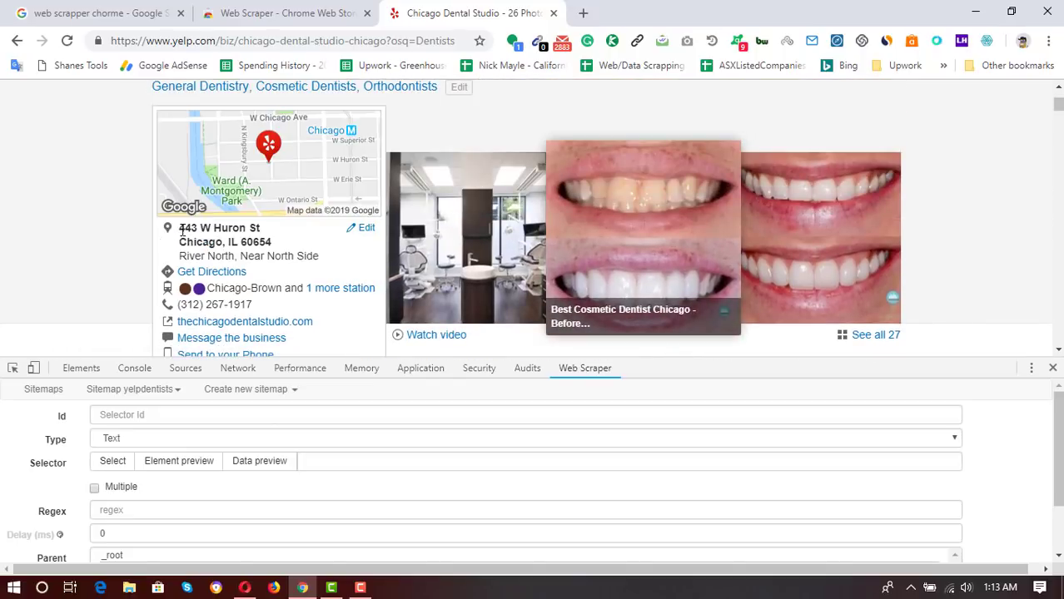
click(130, 415)
text(Address)
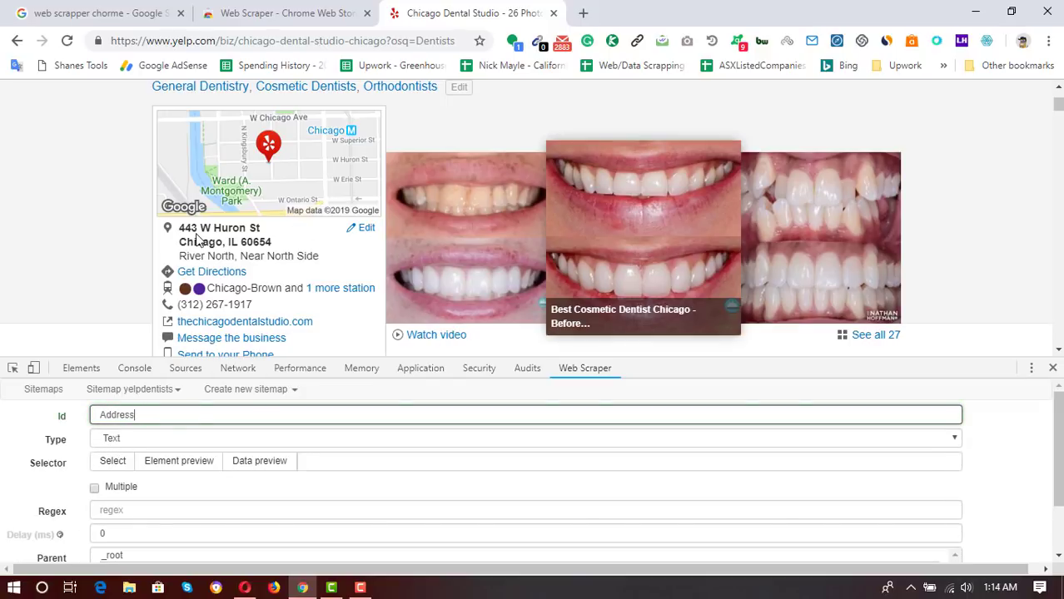
Step: Pick the street address block below the map as the Address element and save the selector
click(108, 463)
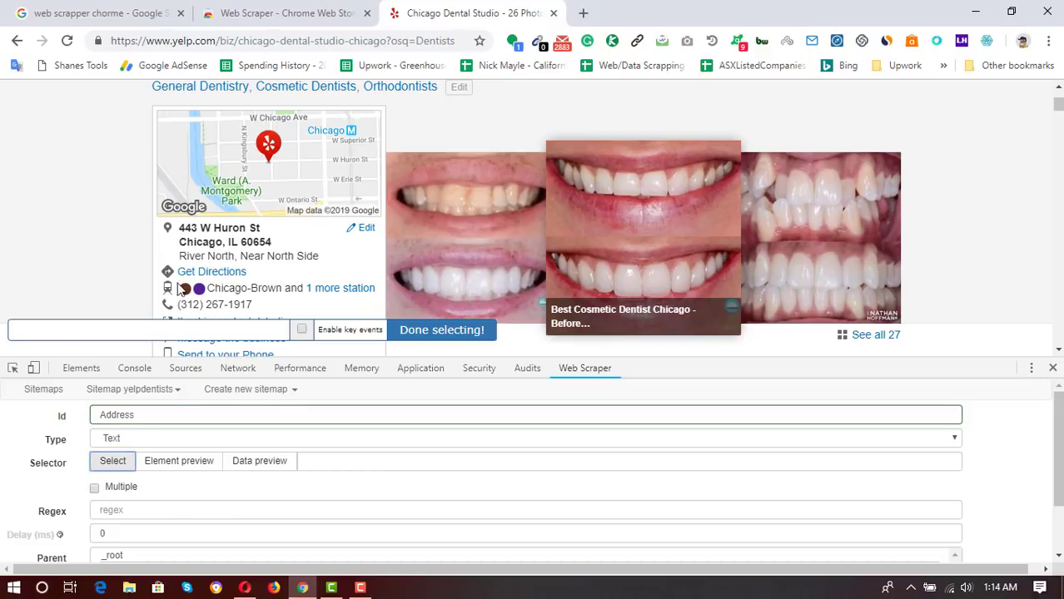
click(222, 242)
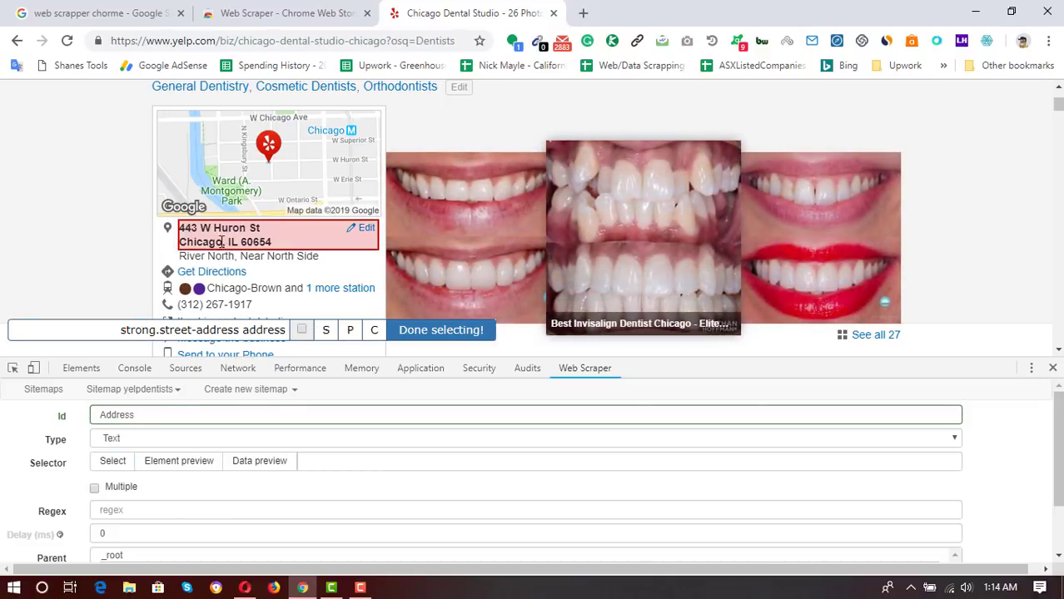
click(448, 336)
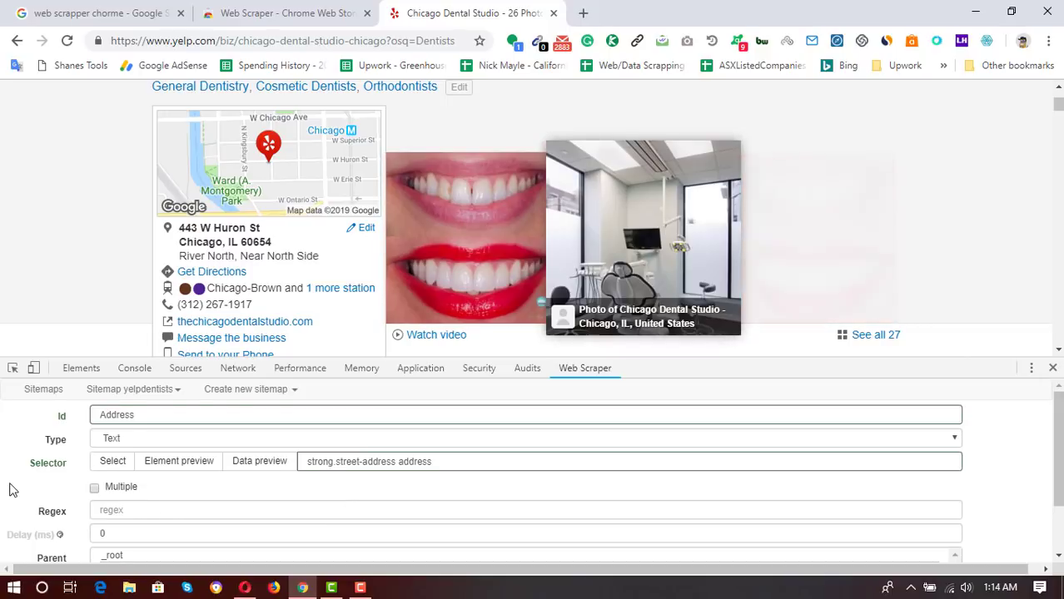
scroll(50, 524, down, 2)
click(113, 551)
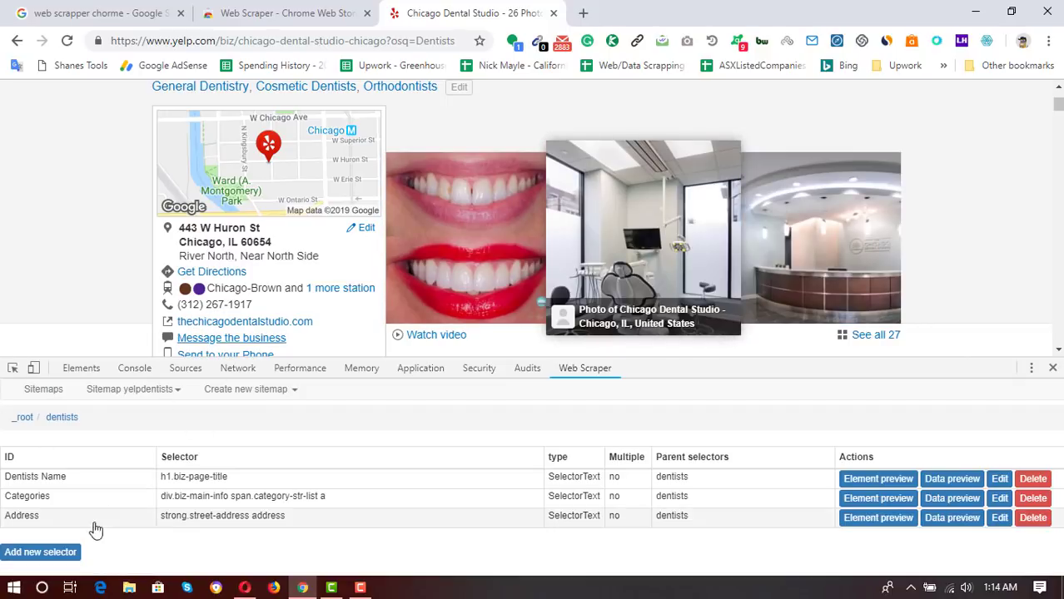
Step: Start a new selector inside the dentists selector and give it the id Phone Number
click(64, 552)
click(166, 417)
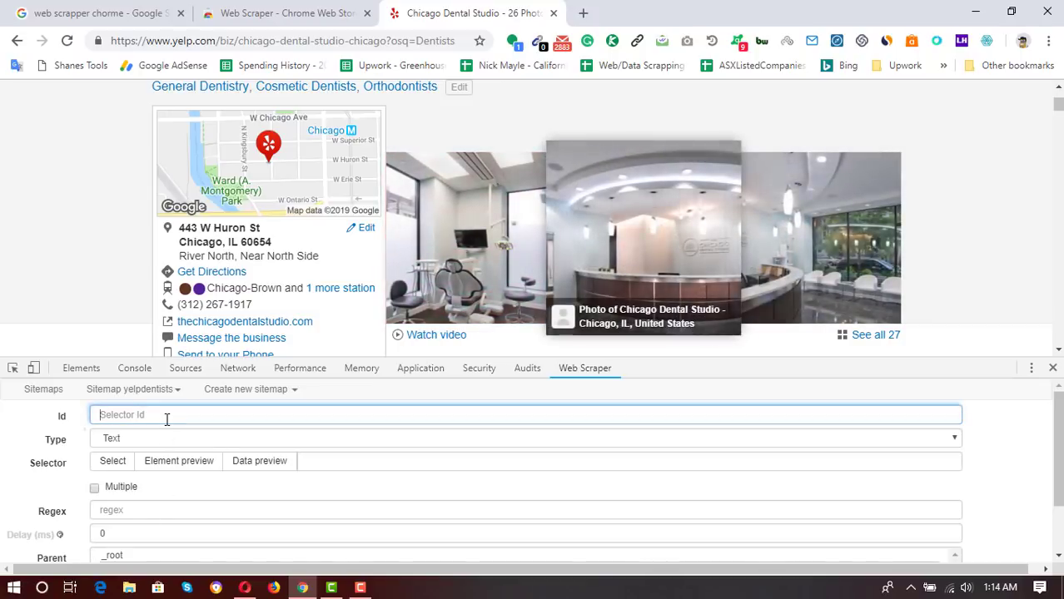
text(Phone Number)
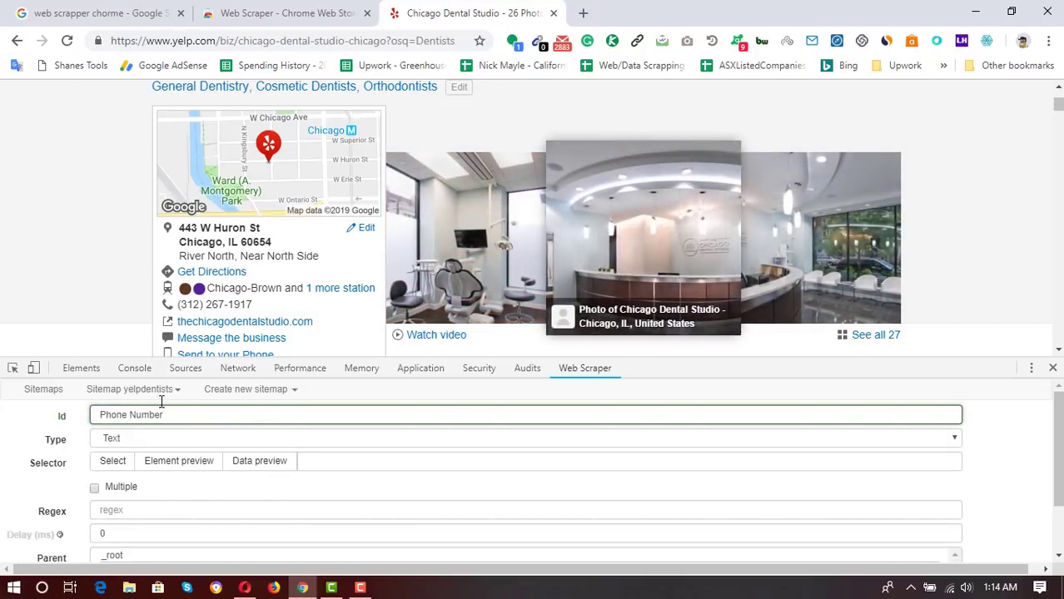
Step: Pick the business's phone number in the contact box as the Phone Number element and save the selector
scroll(92, 442, down, 2)
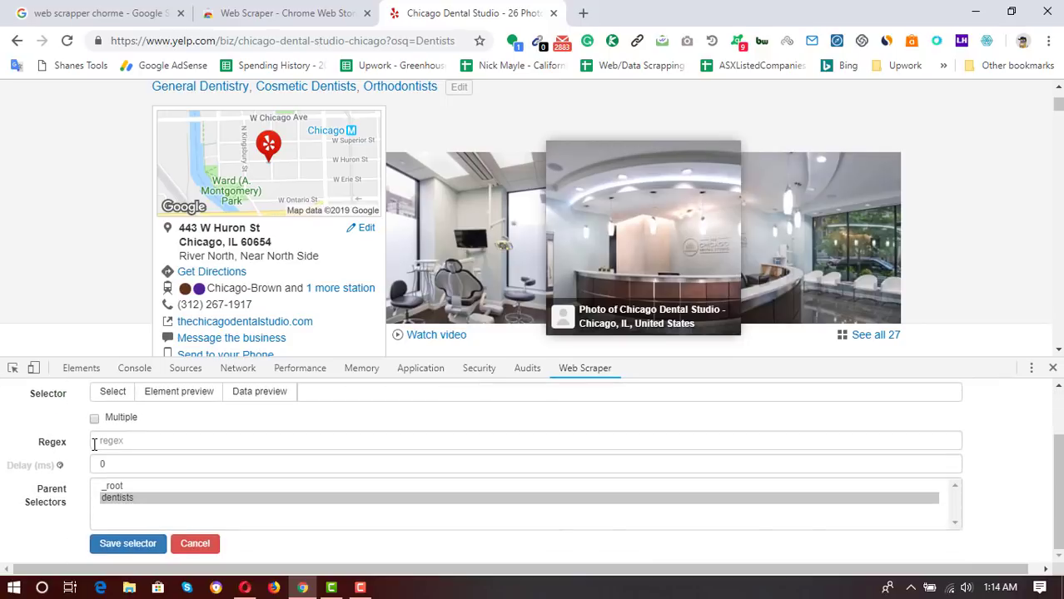
click(114, 392)
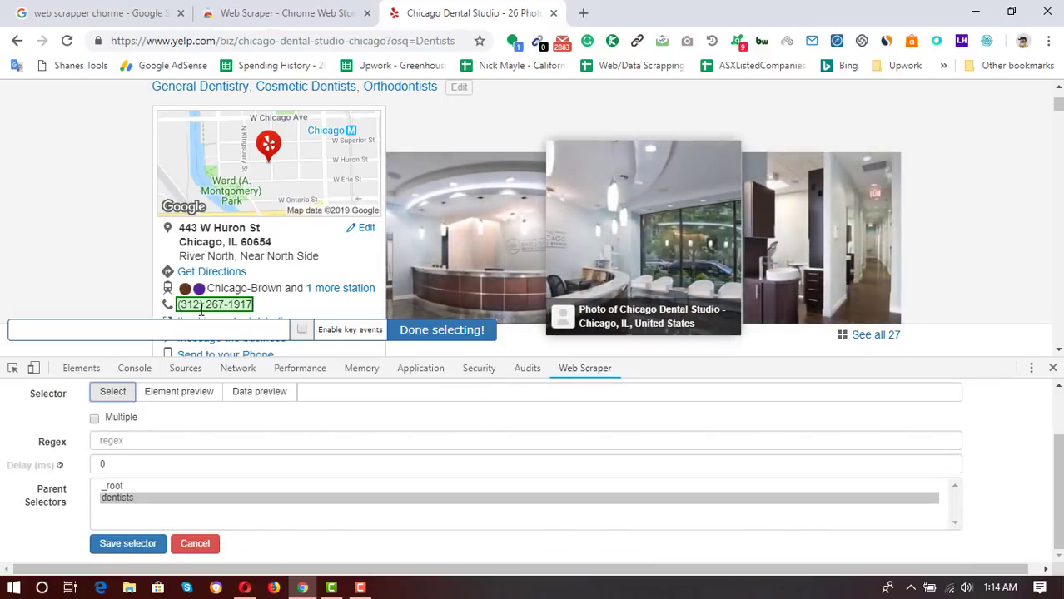
click(244, 307)
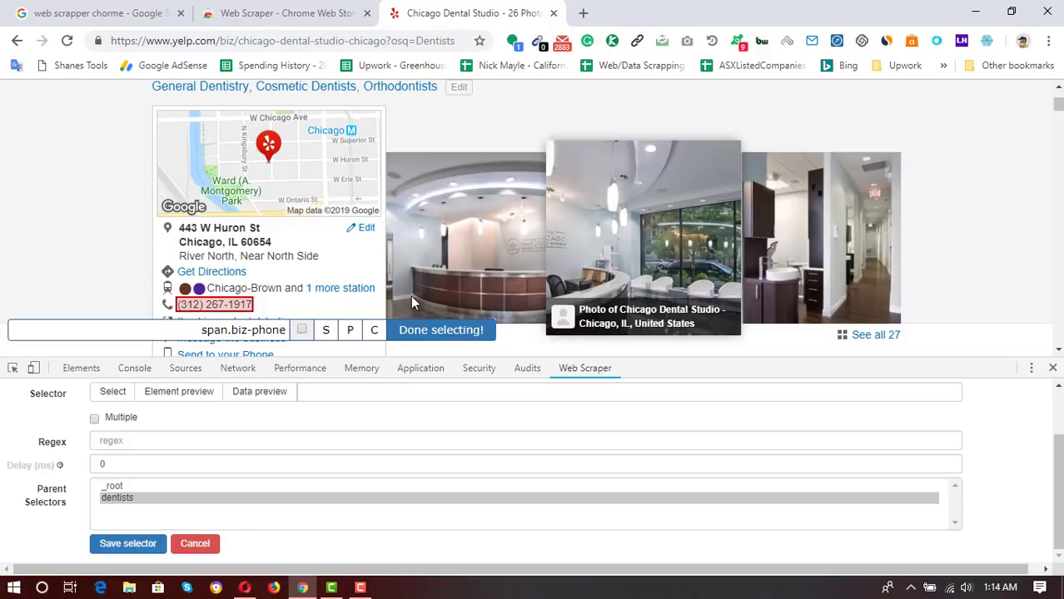
click(430, 330)
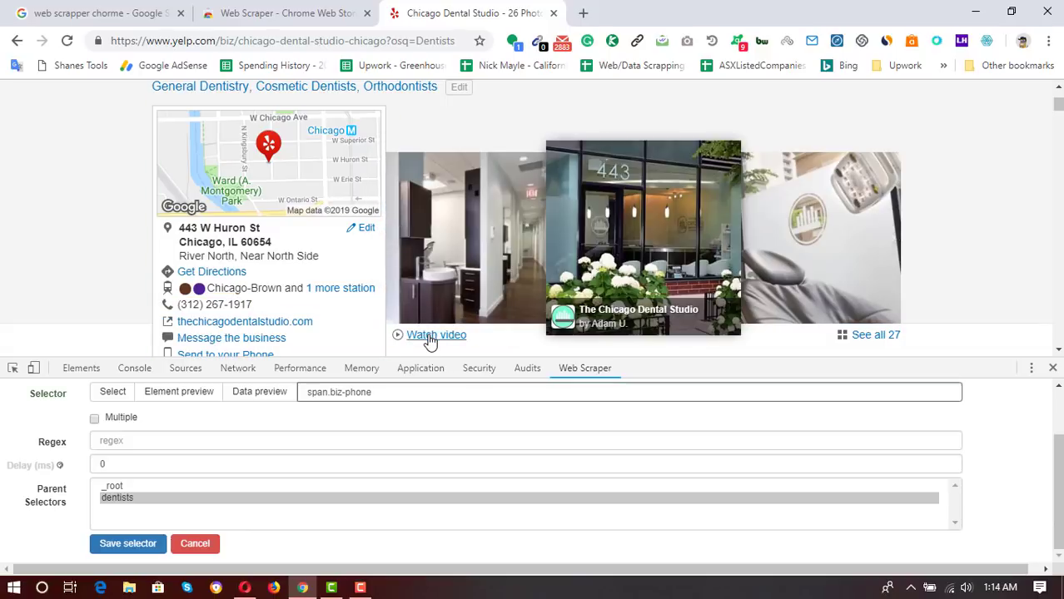
click(119, 546)
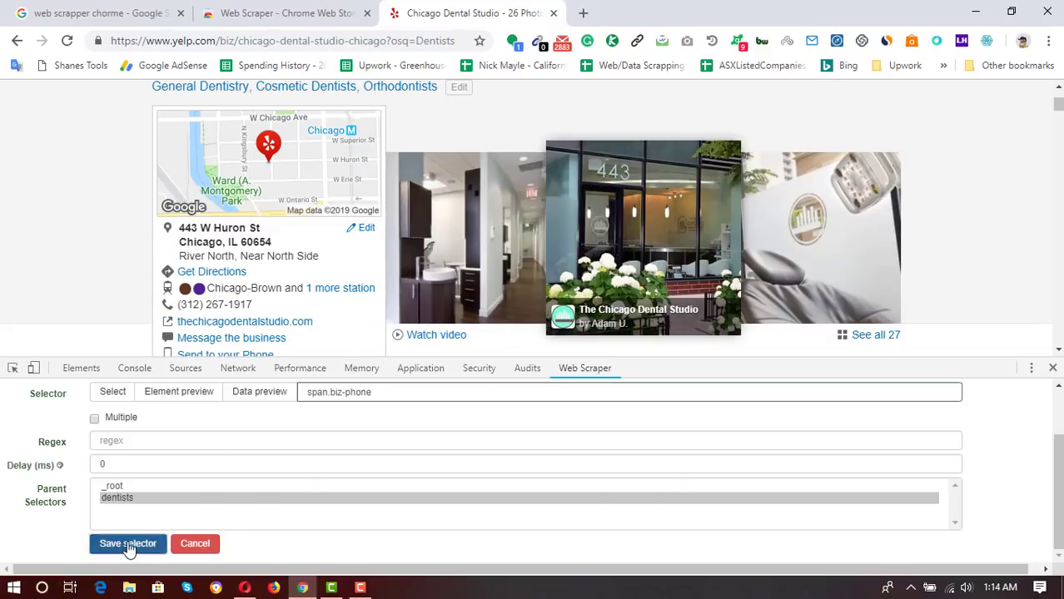
Step: Start a new selector inside the dentists selector and give it the id Website
scroll(222, 286, down, 1)
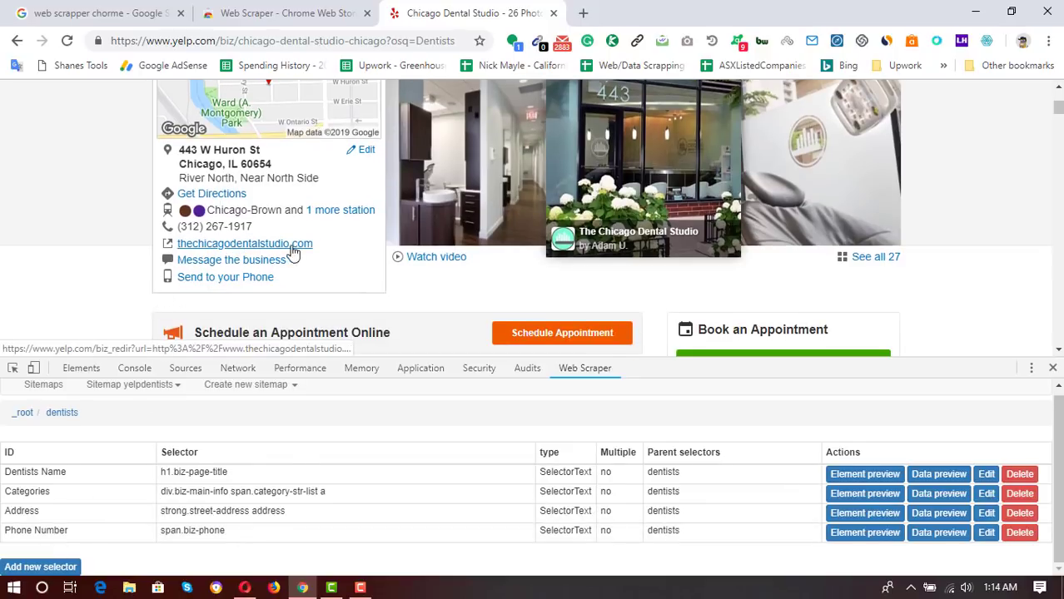
click(37, 568)
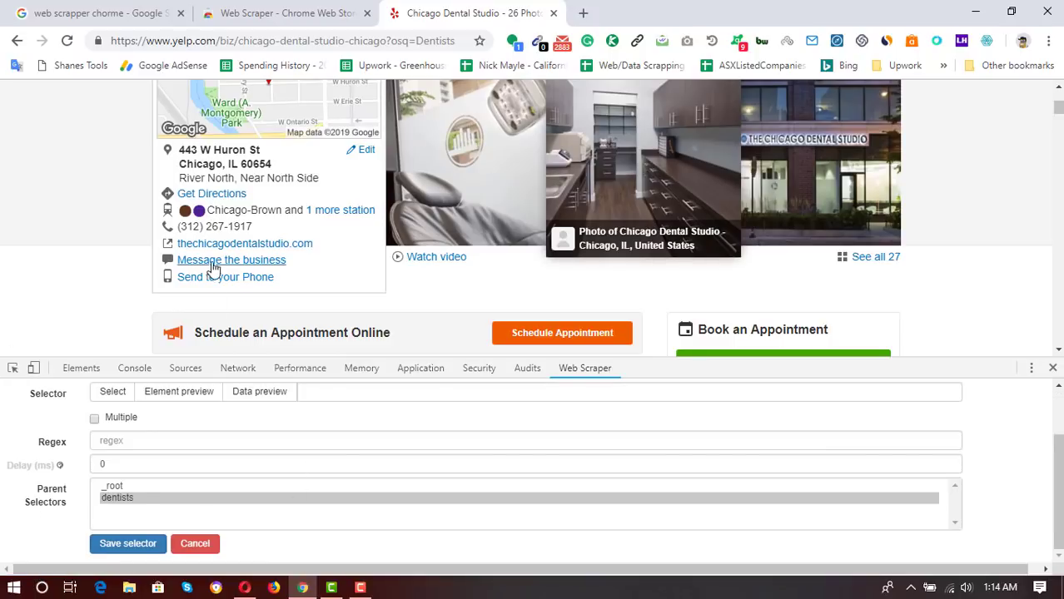
scroll(132, 451, up, 1)
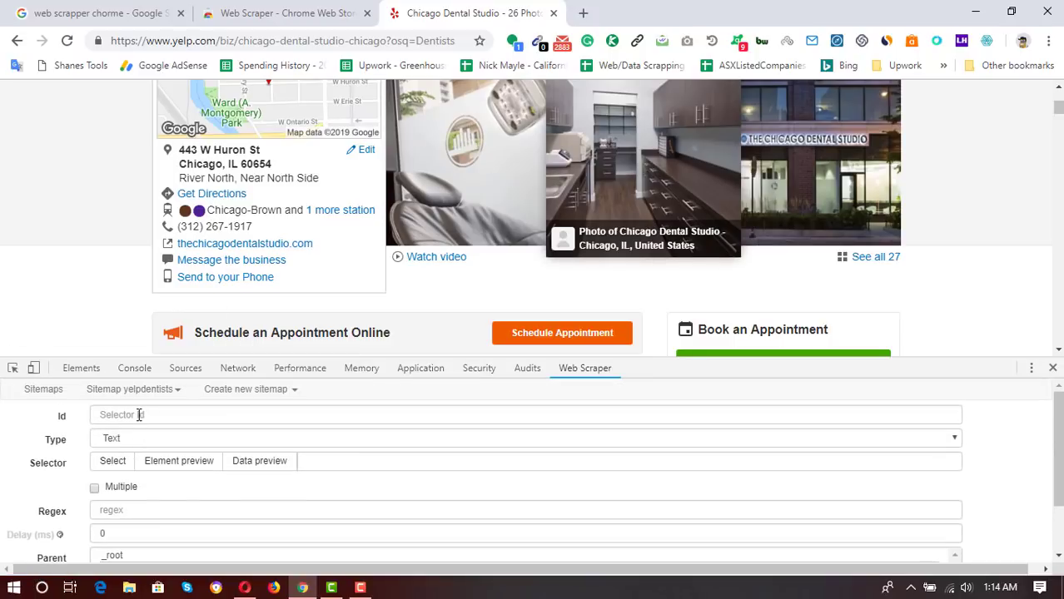
click(144, 414)
text(Website)
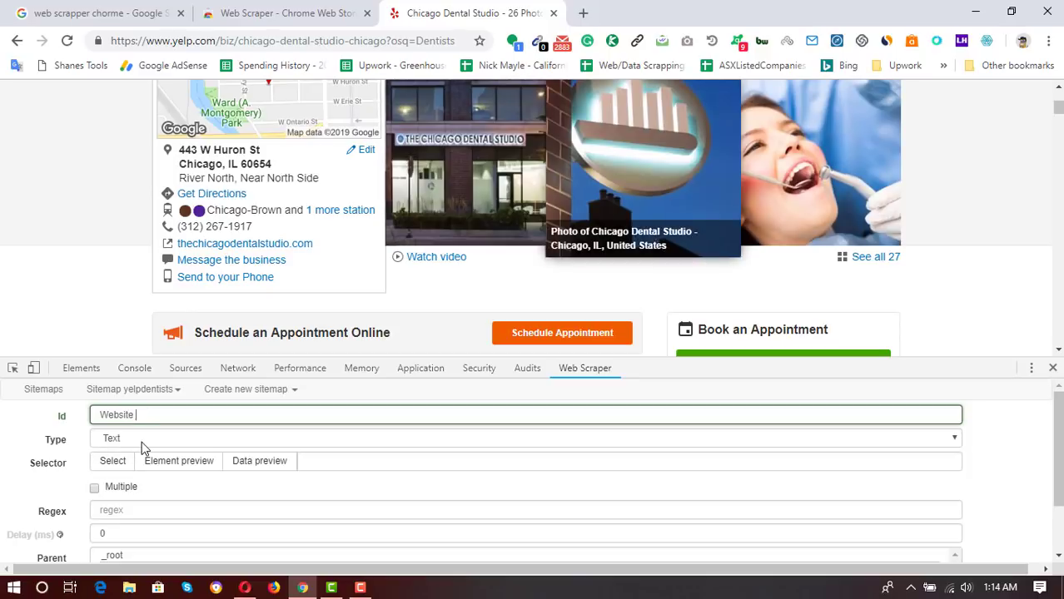
Step: Pick the business's website link in the contact box as the Website element and save the selector
click(112, 462)
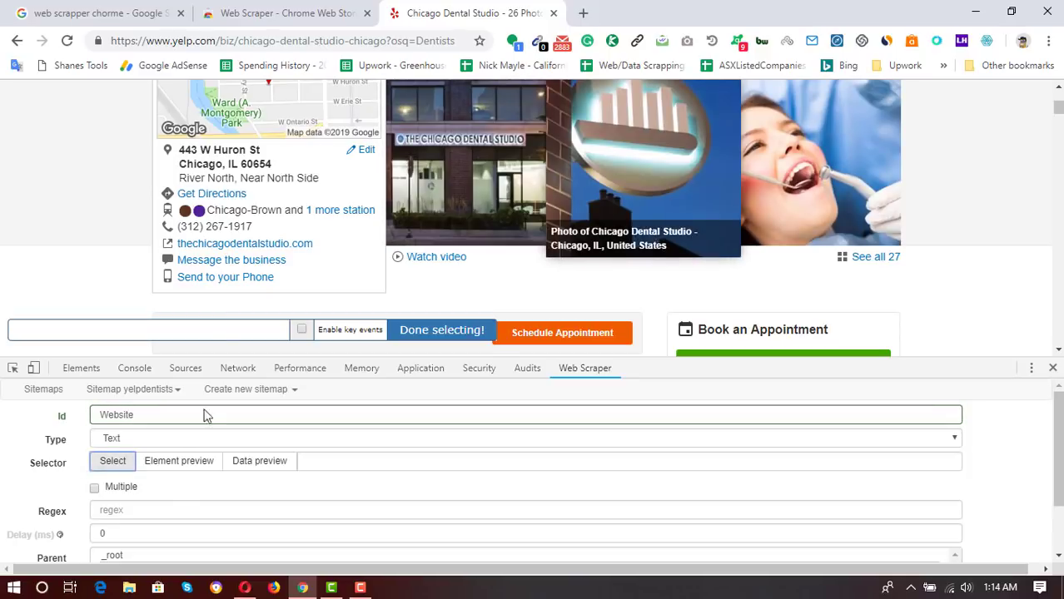
click(254, 247)
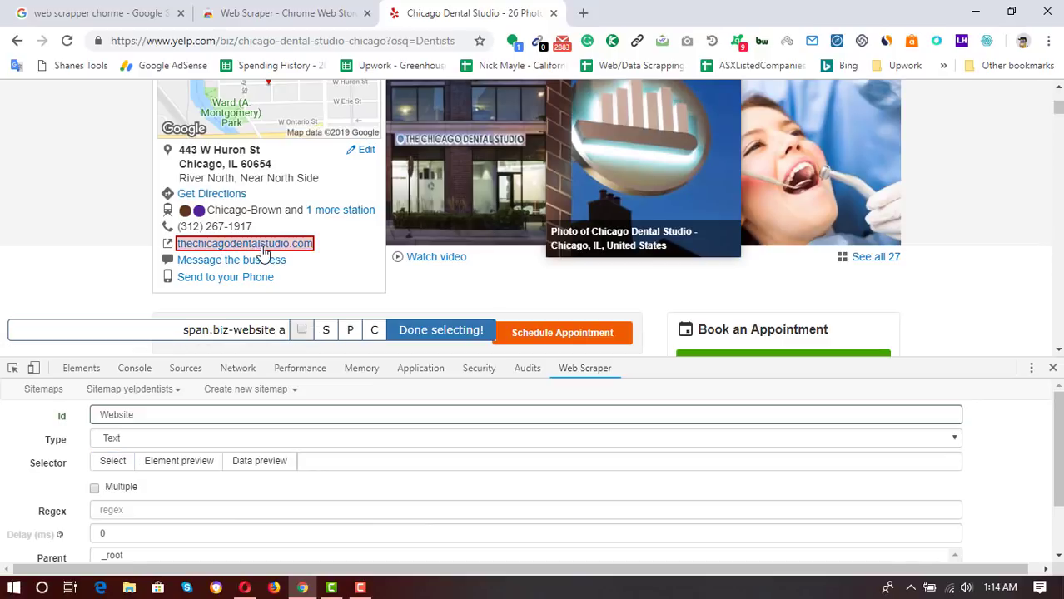
click(439, 333)
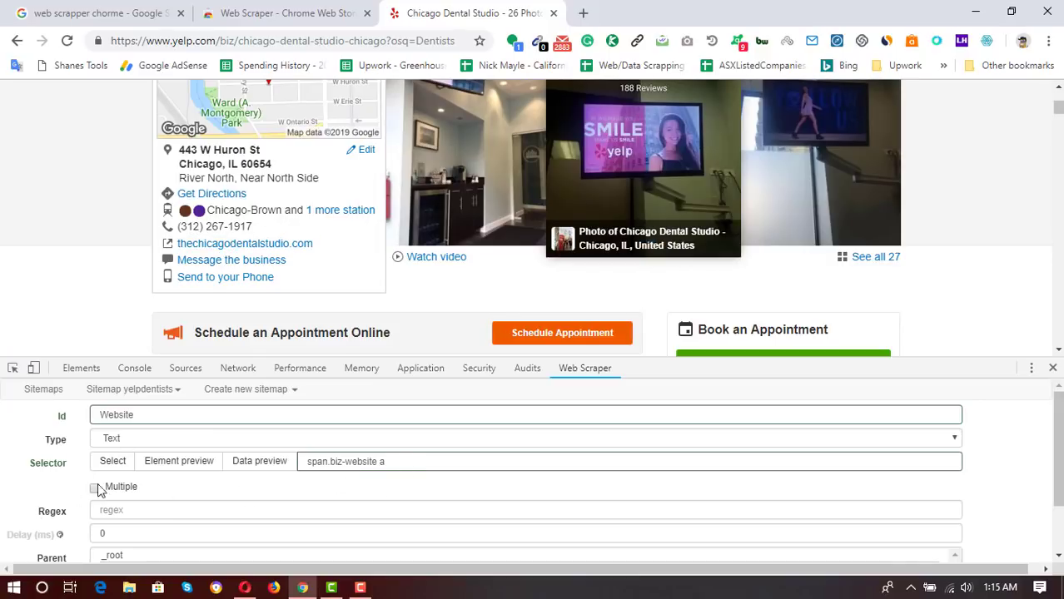
scroll(98, 489, down, 2)
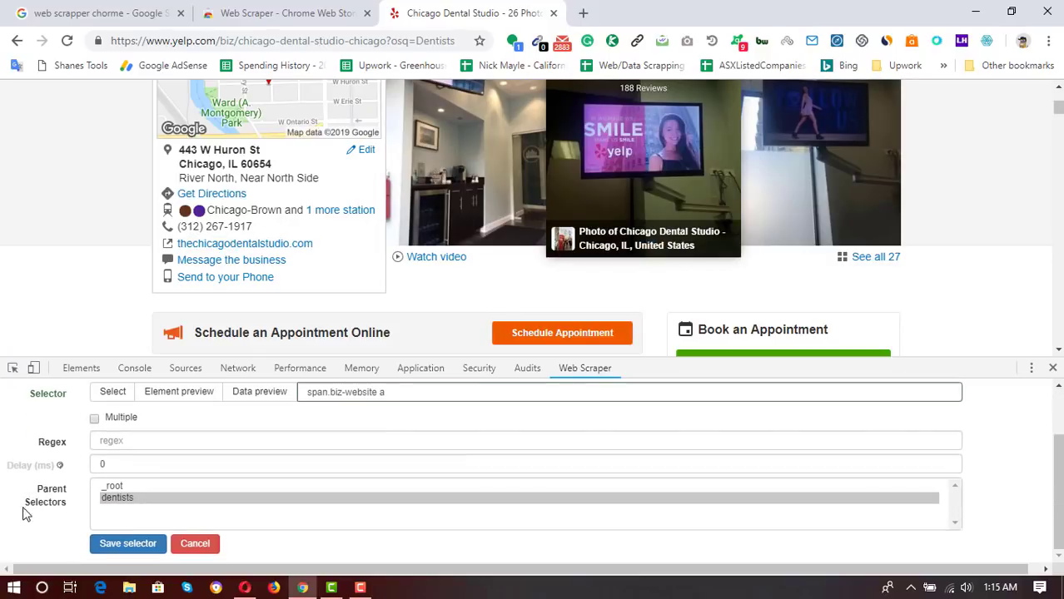
click(125, 546)
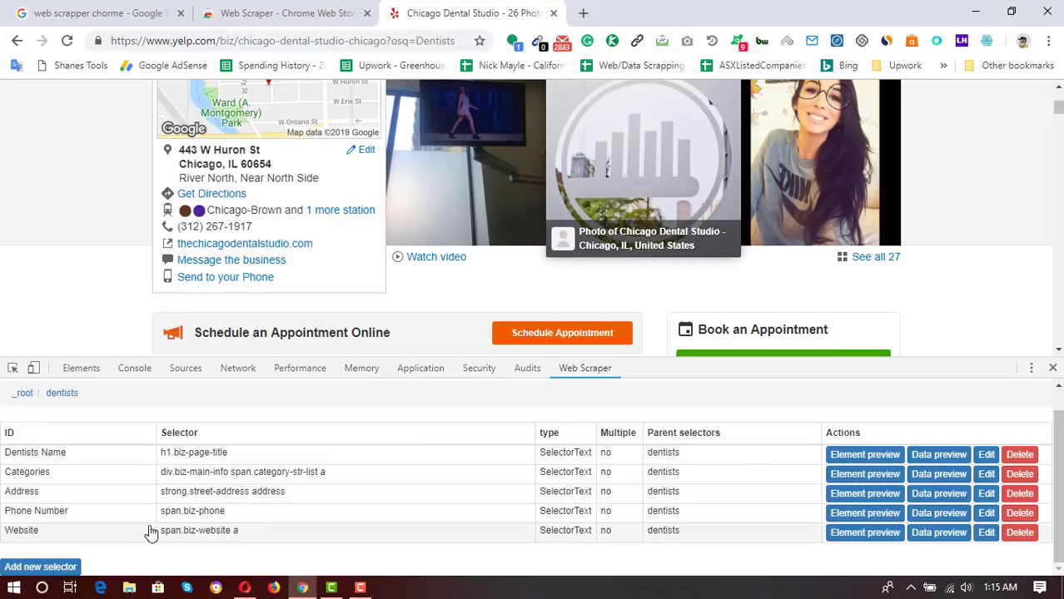
Step: Return to the sitemap list and go back to the Yelp dentist search results, down to the page-number links
scroll(208, 258, up, 3)
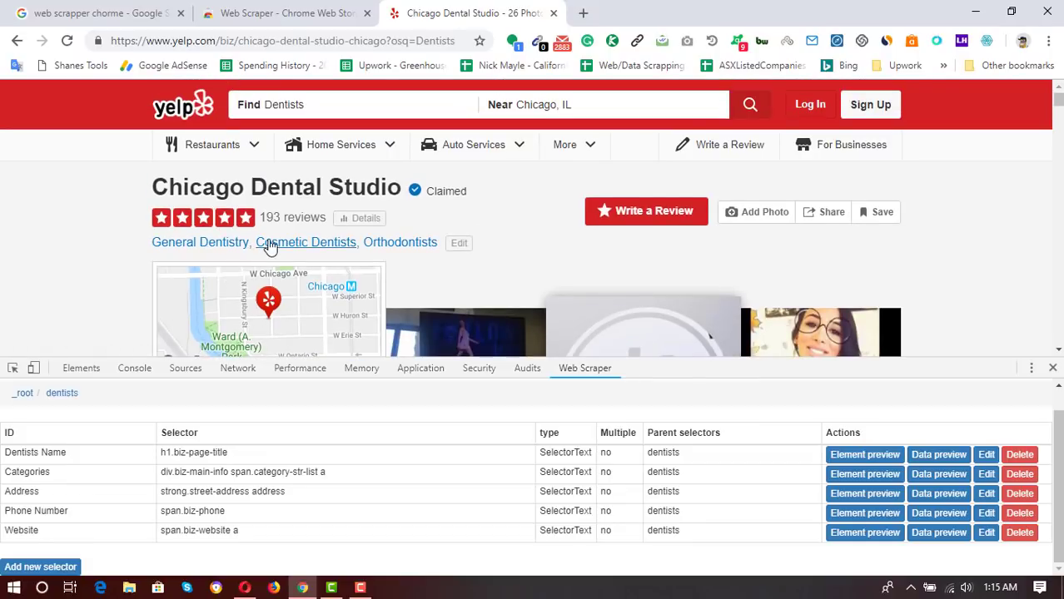
scroll(268, 246, down, 3)
scroll(382, 331, up, 1)
scroll(200, 466, up, 1)
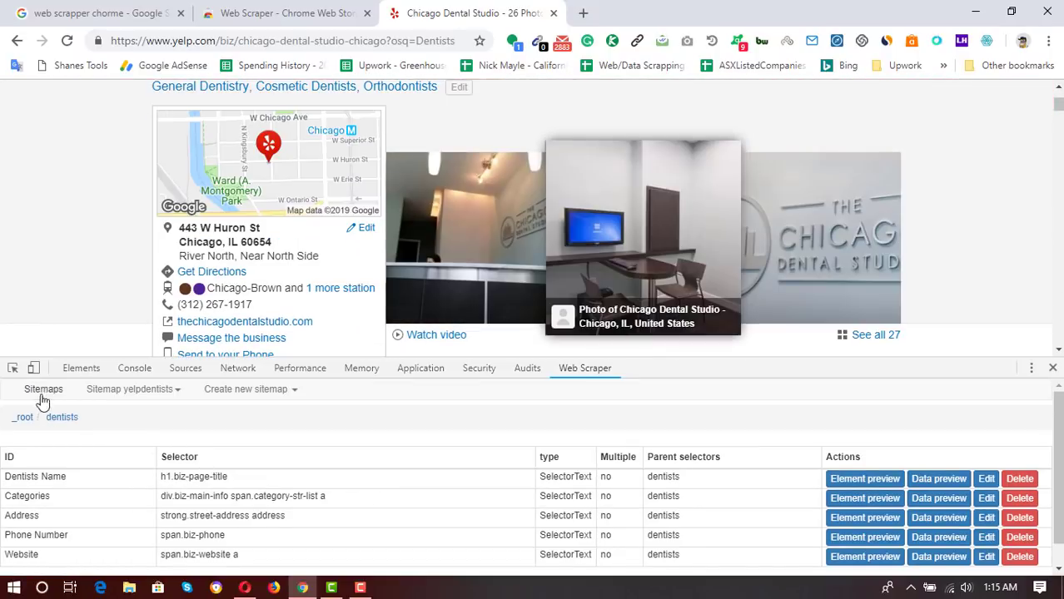
click(43, 397)
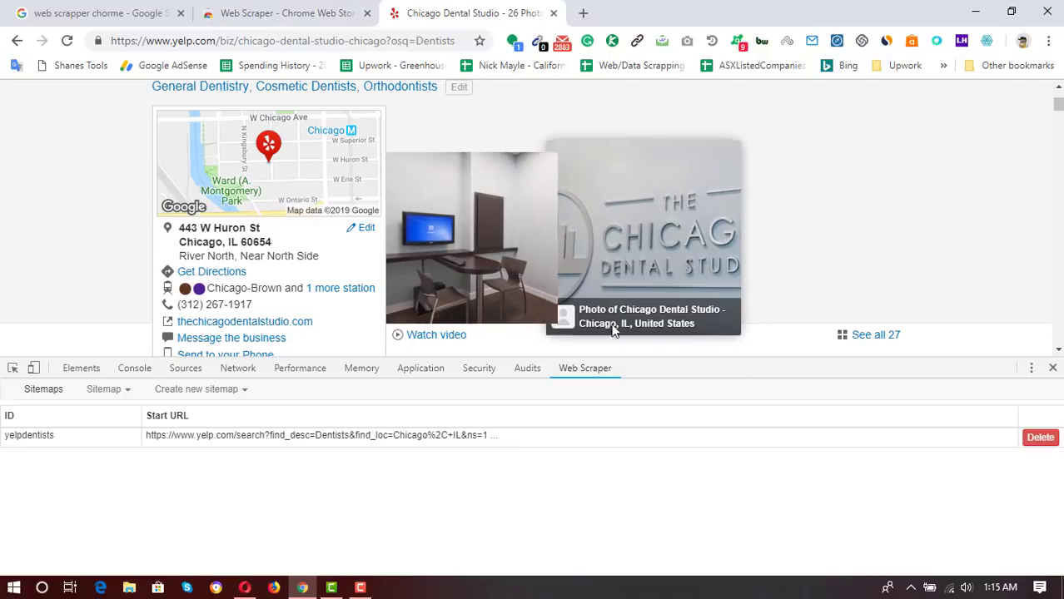
scroll(58, 180, up, 2)
click(18, 41)
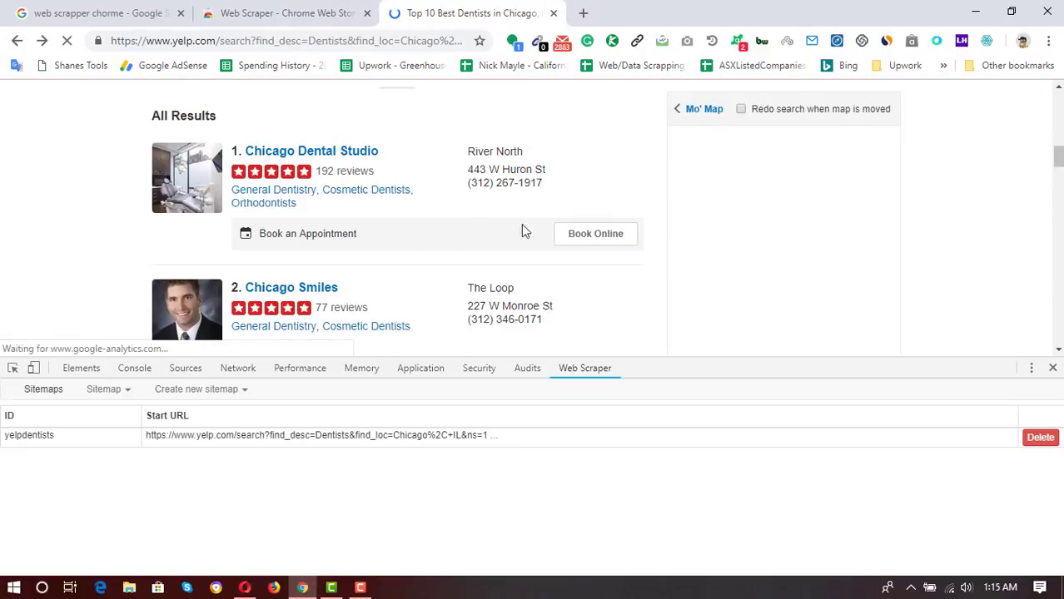
scroll(580, 242, down, 20)
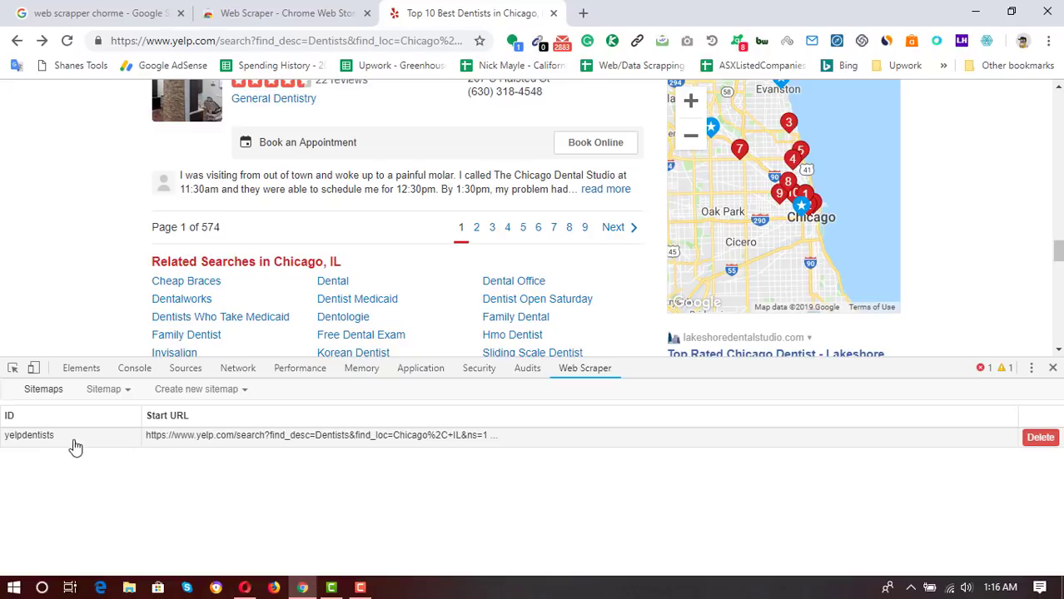
Step: Start a new root-level selector in the yelpdentists sitemap with the id pages and the type Link
click(119, 442)
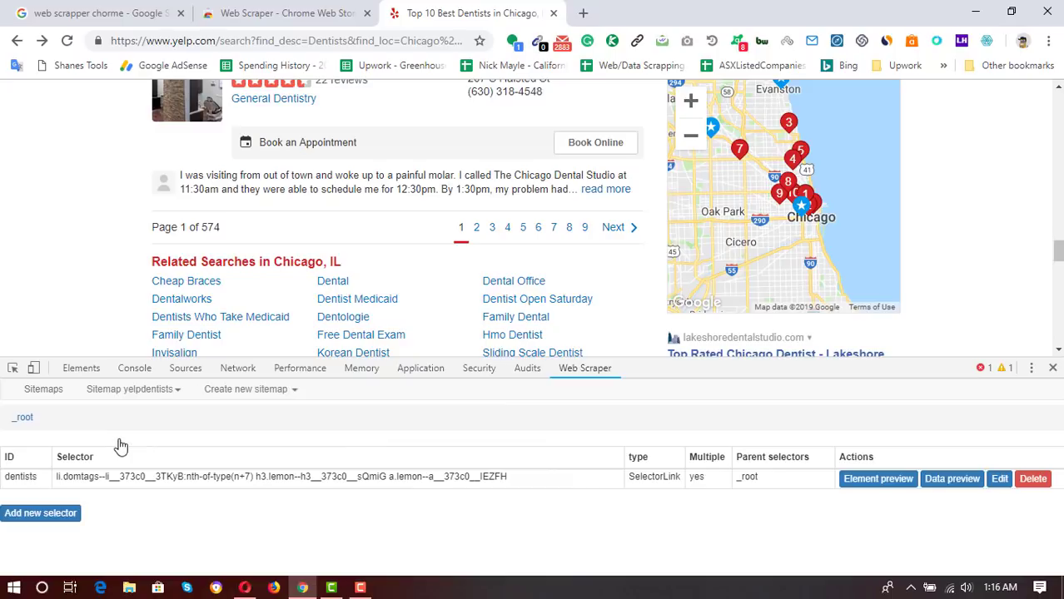
click(37, 516)
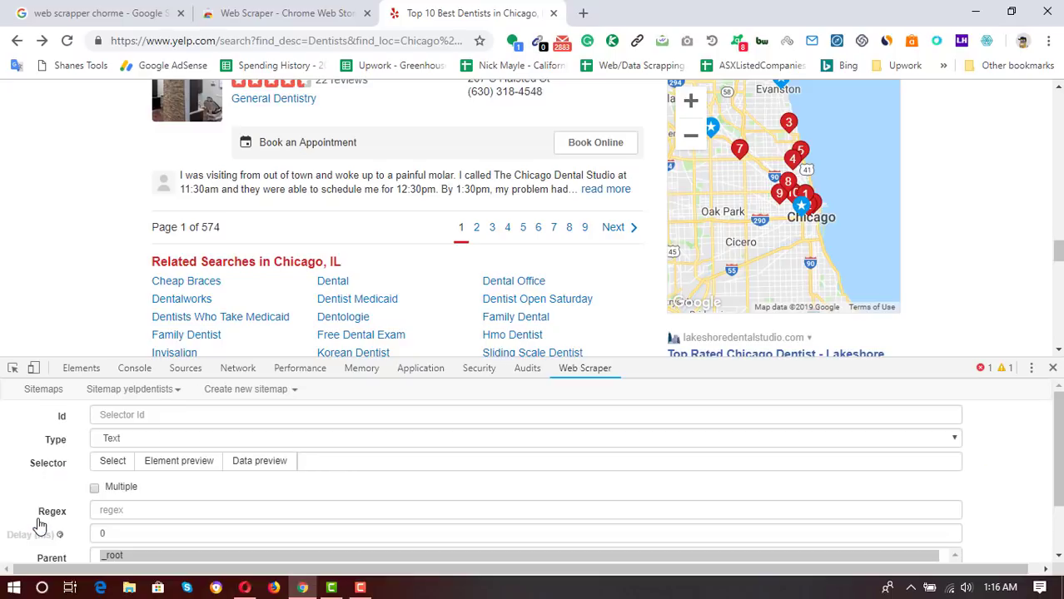
click(137, 414)
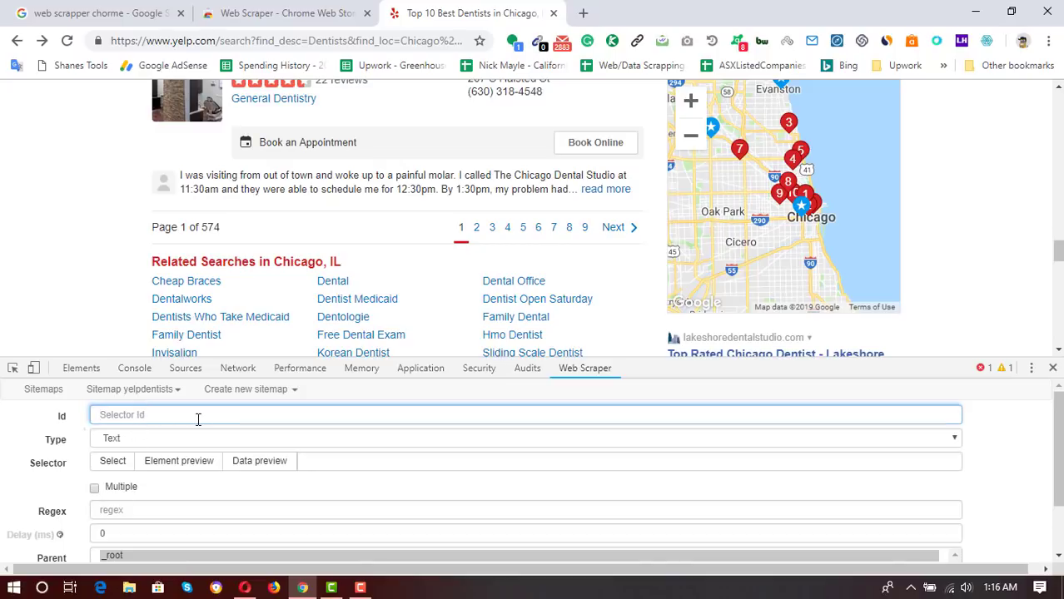
scroll(499, 290, up, 1)
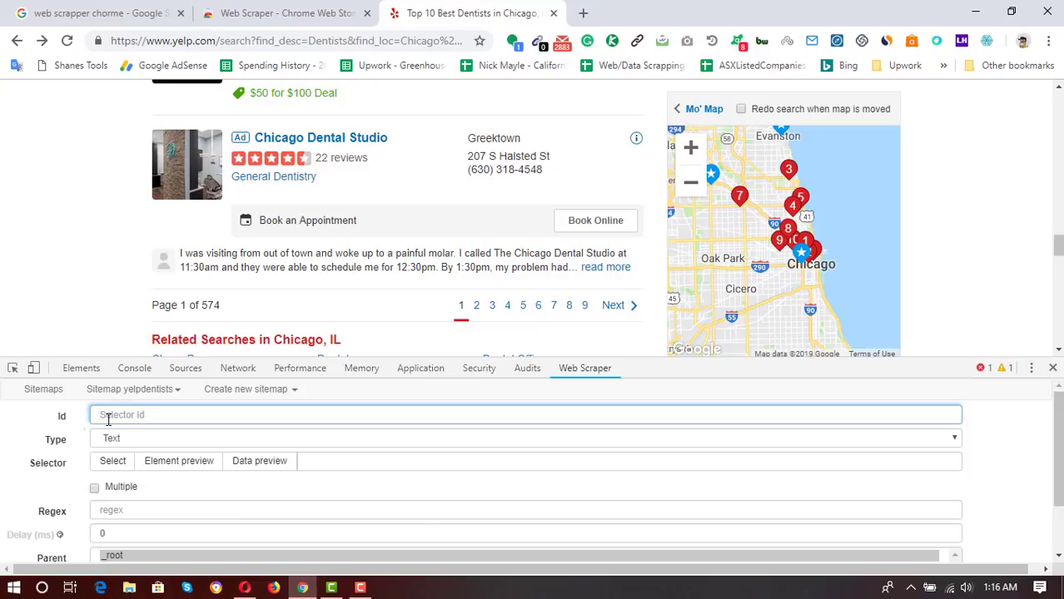
text(pagi)
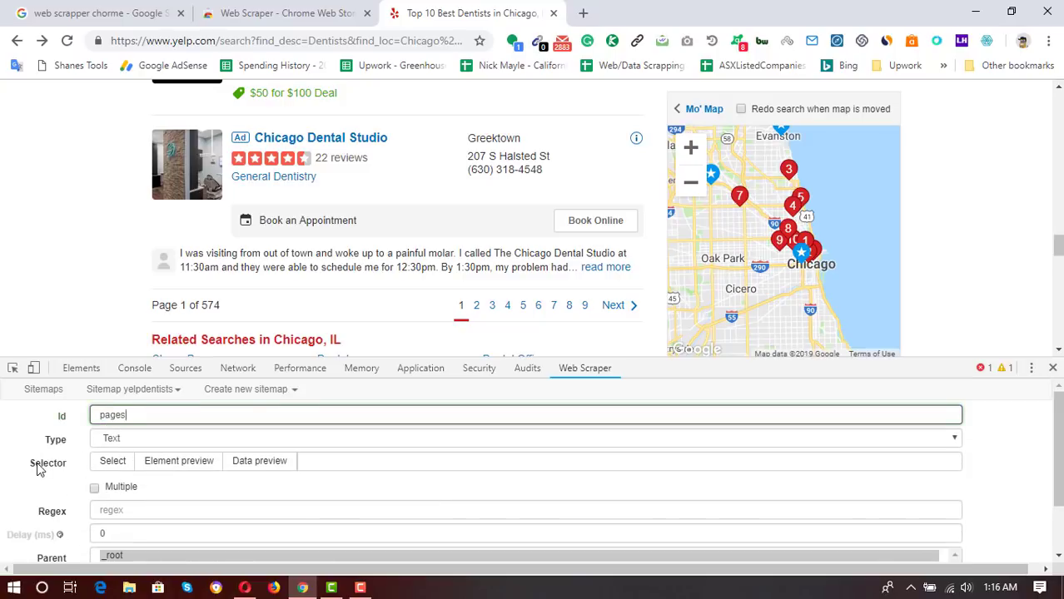
click(138, 441)
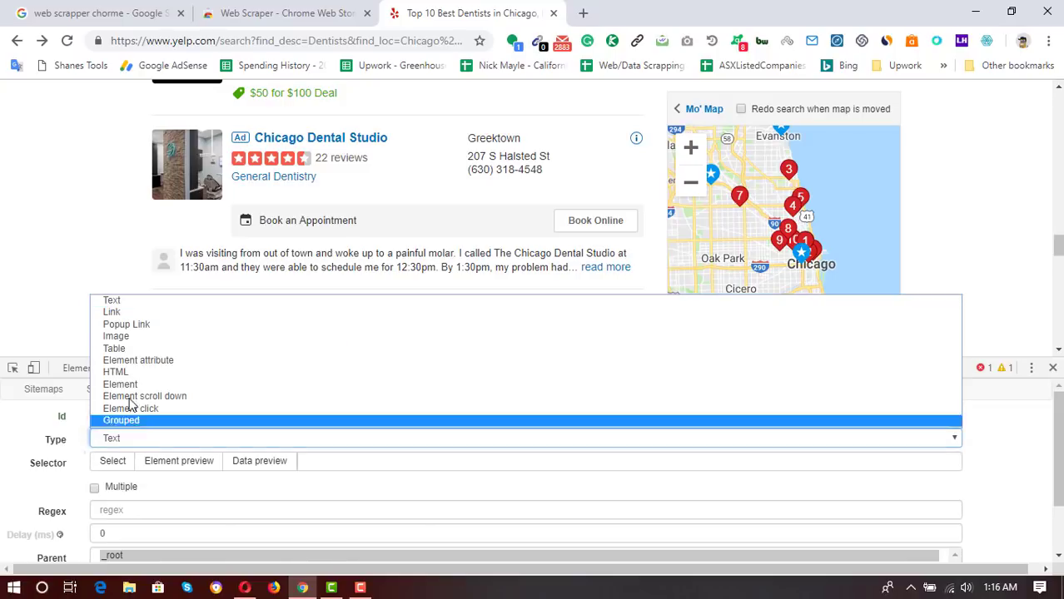
click(137, 313)
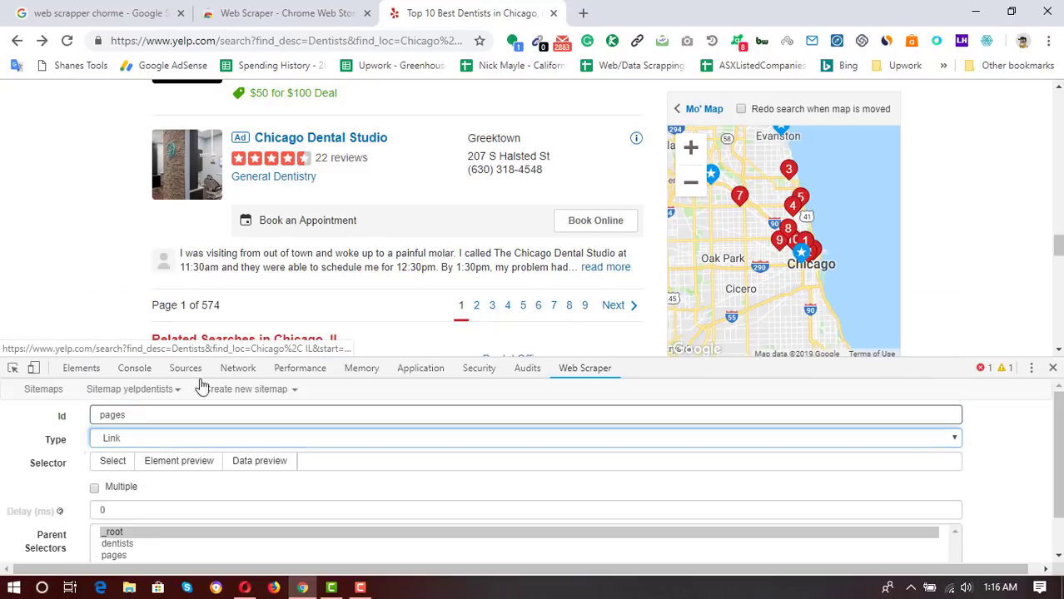
scroll(18, 479, down, 1)
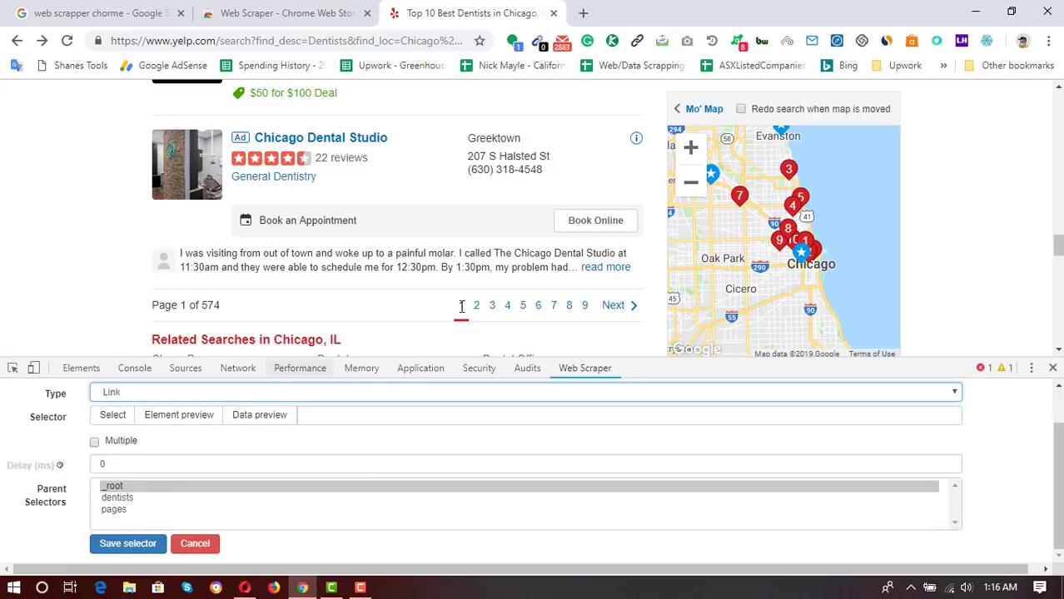
Step: Allow multiple elements for the pages selector, pick page-number links 2 through 9 with different-type element selection enabled, and save it
click(94, 442)
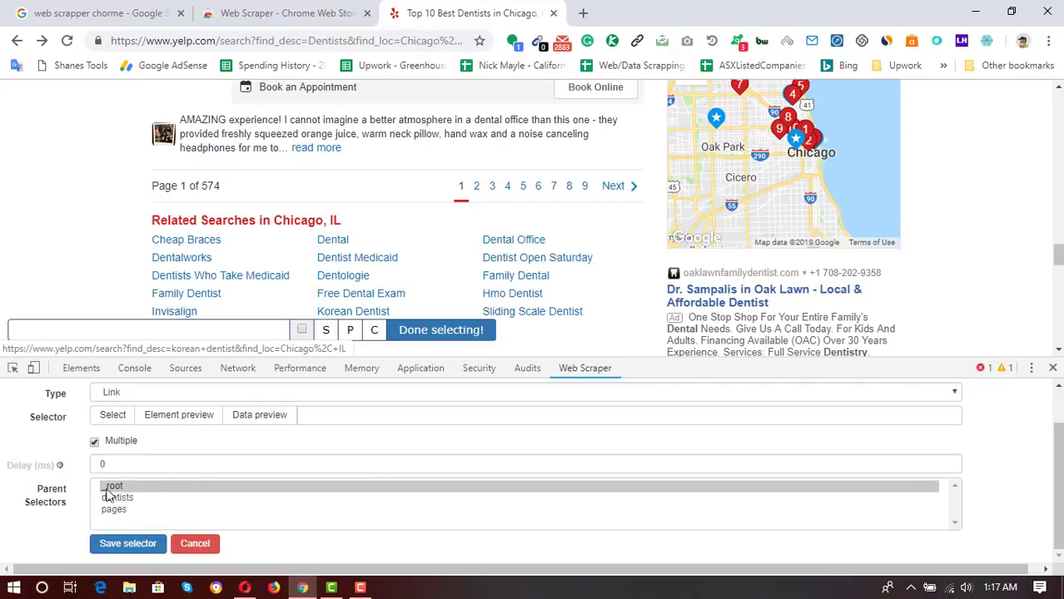
click(103, 427)
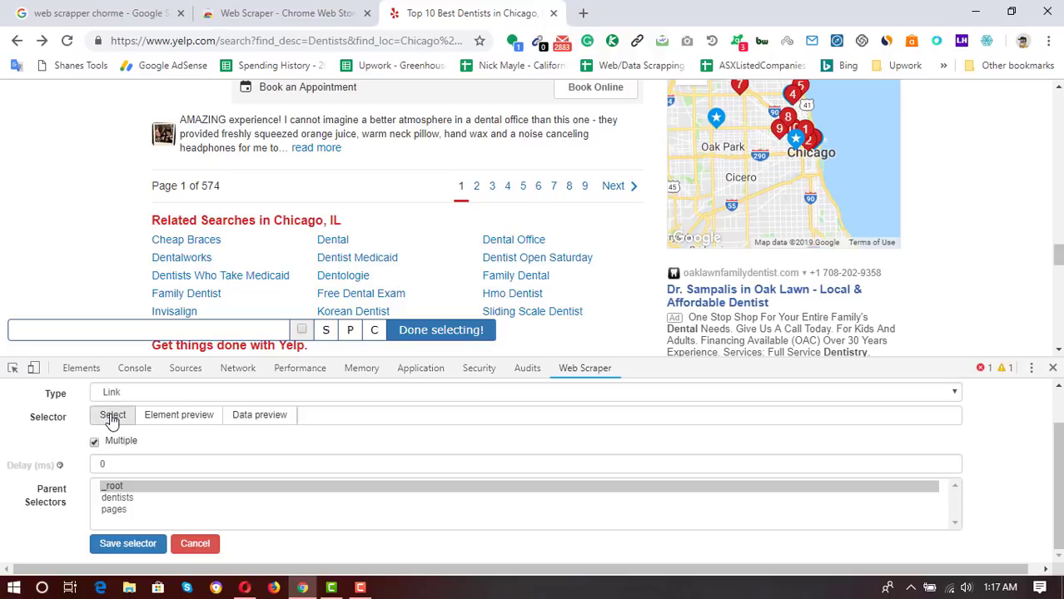
click(478, 188)
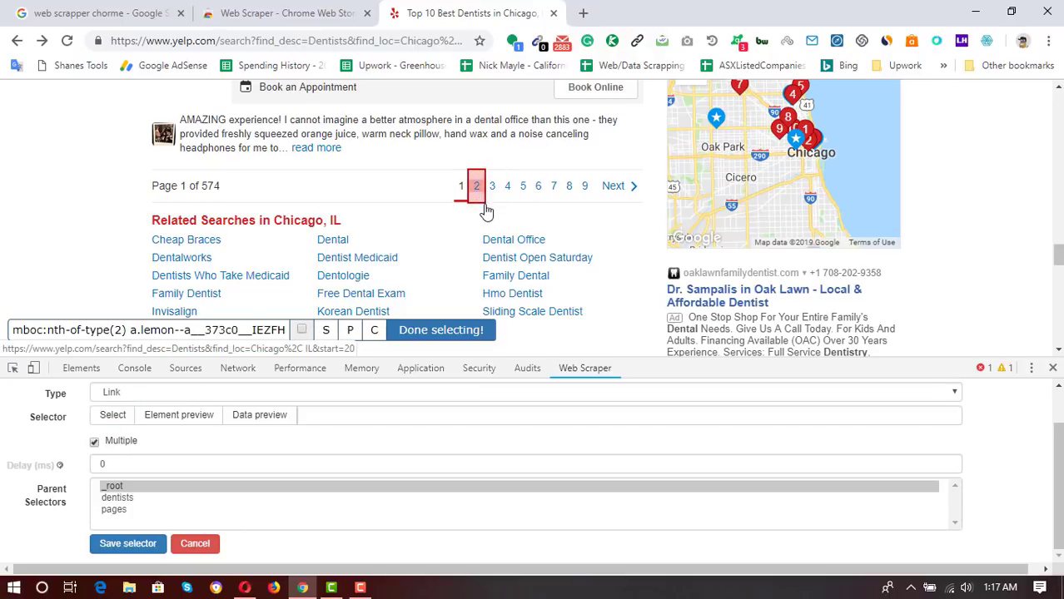
click(492, 188)
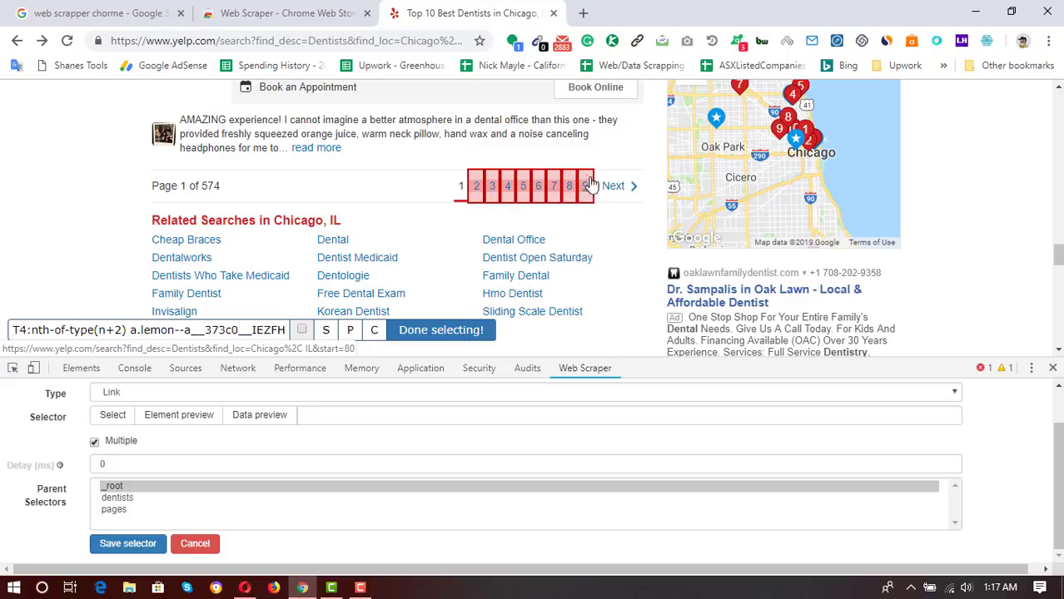
click(302, 330)
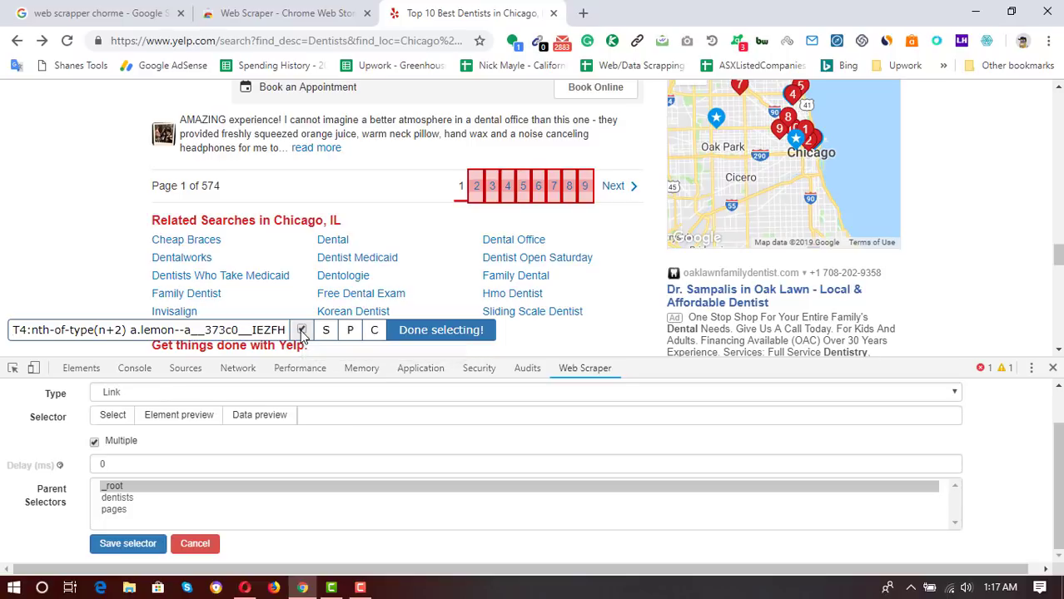
click(416, 333)
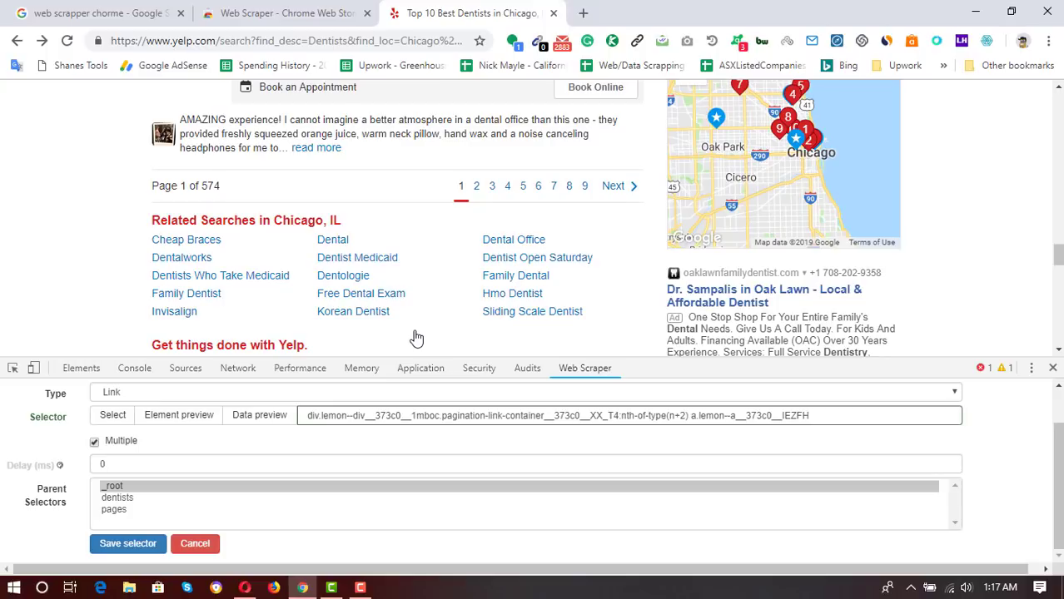
click(126, 545)
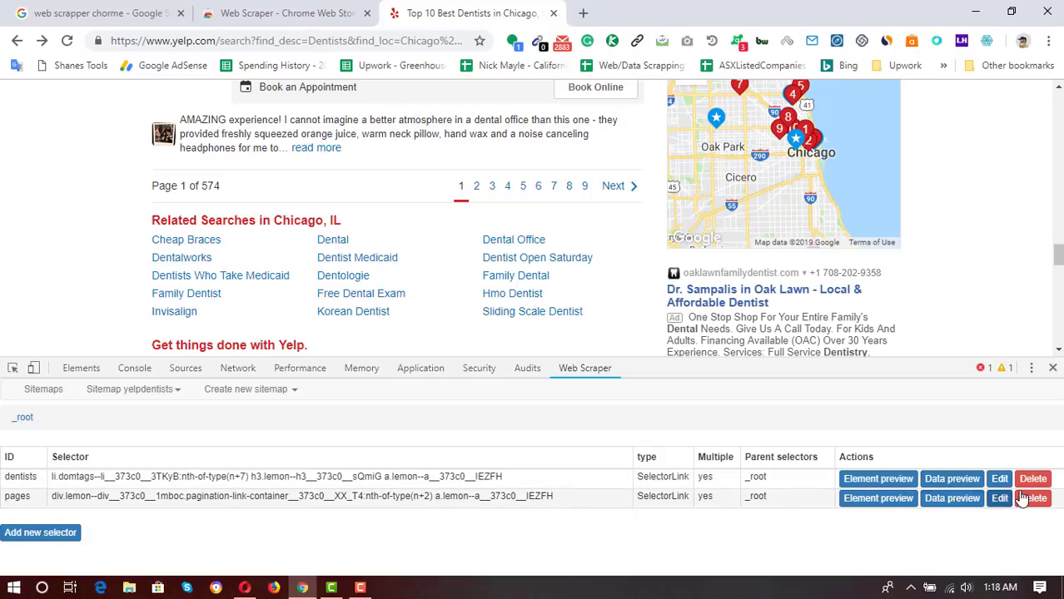
Step: Set both _root and pages as parent selectors of the dentists selector and save it
click(1000, 480)
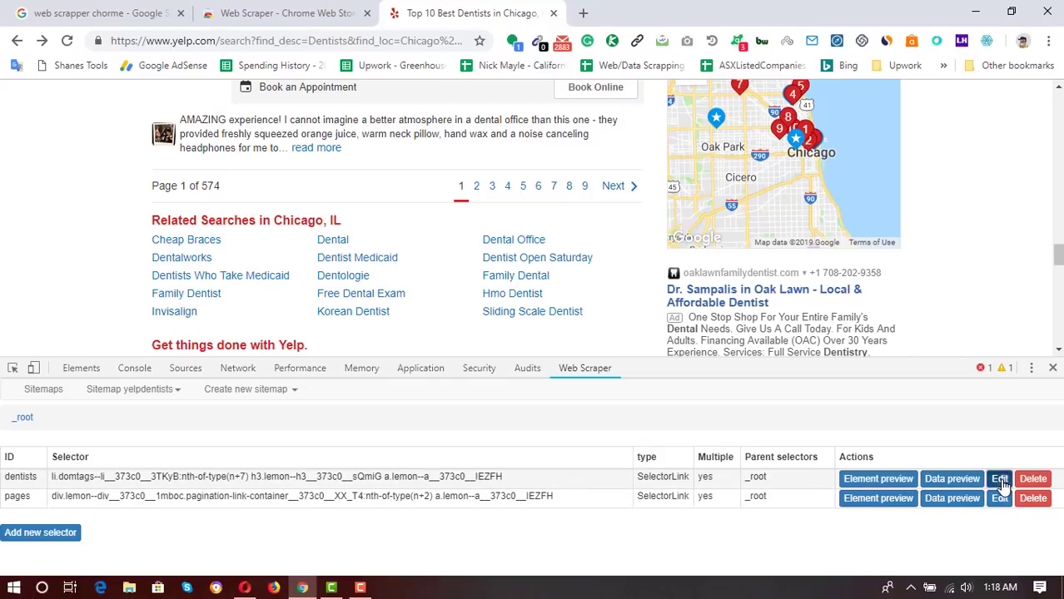
scroll(162, 508, down, 1)
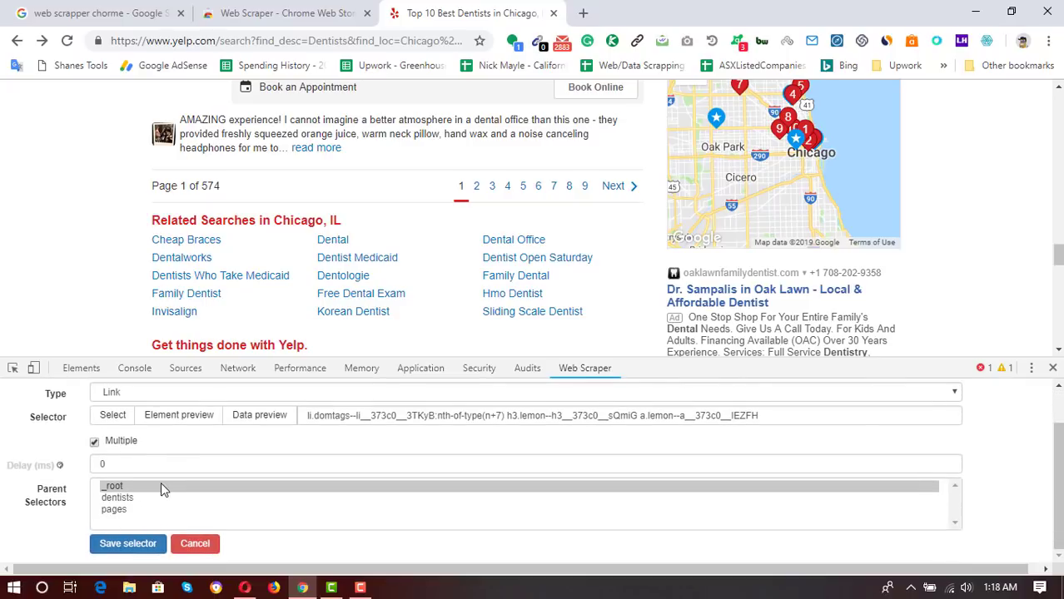
click(169, 489)
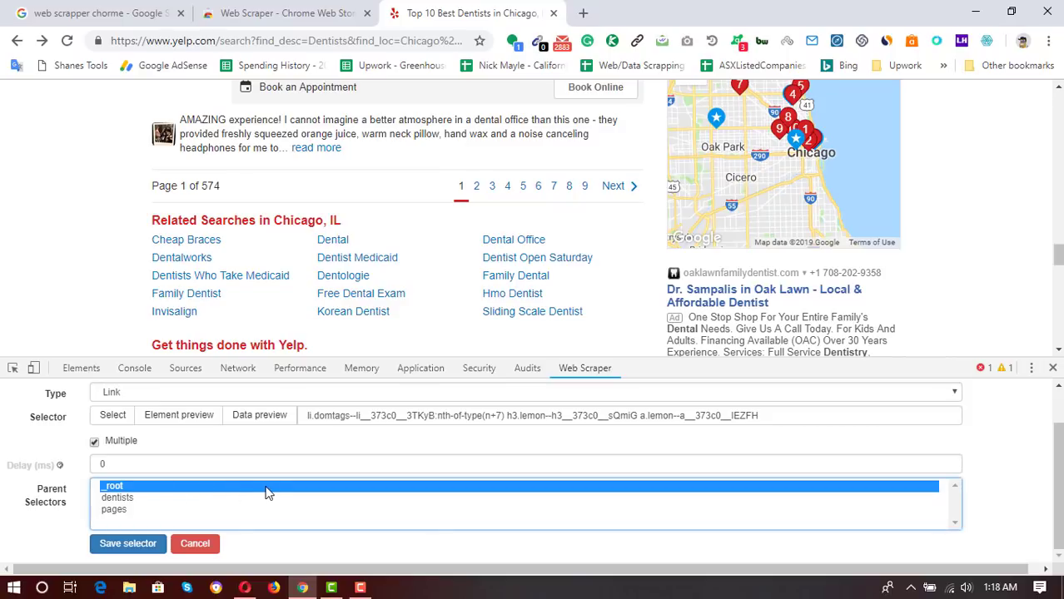
ctrl+click(120, 512)
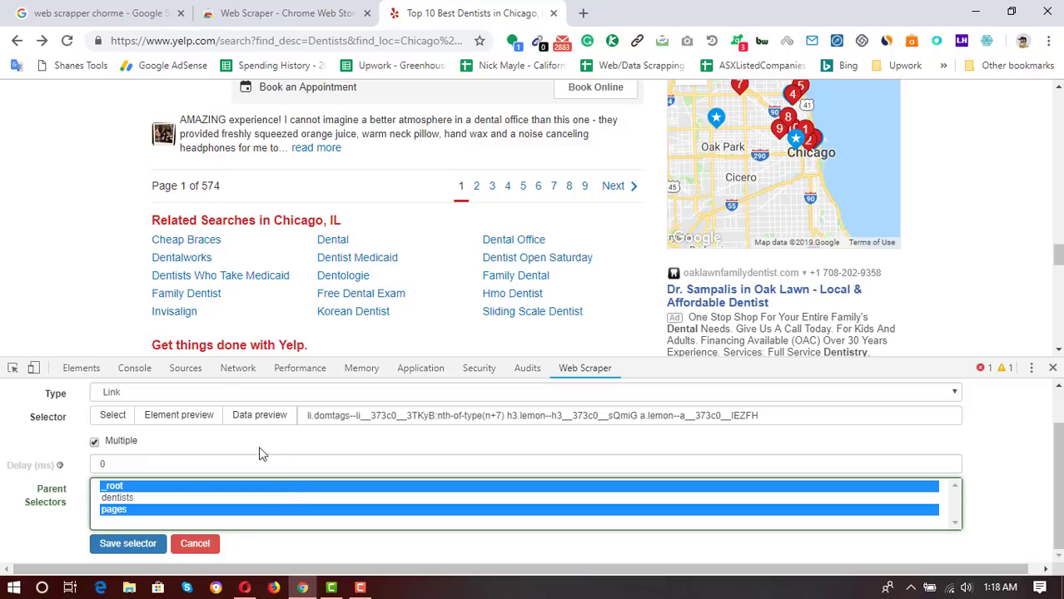
click(110, 547)
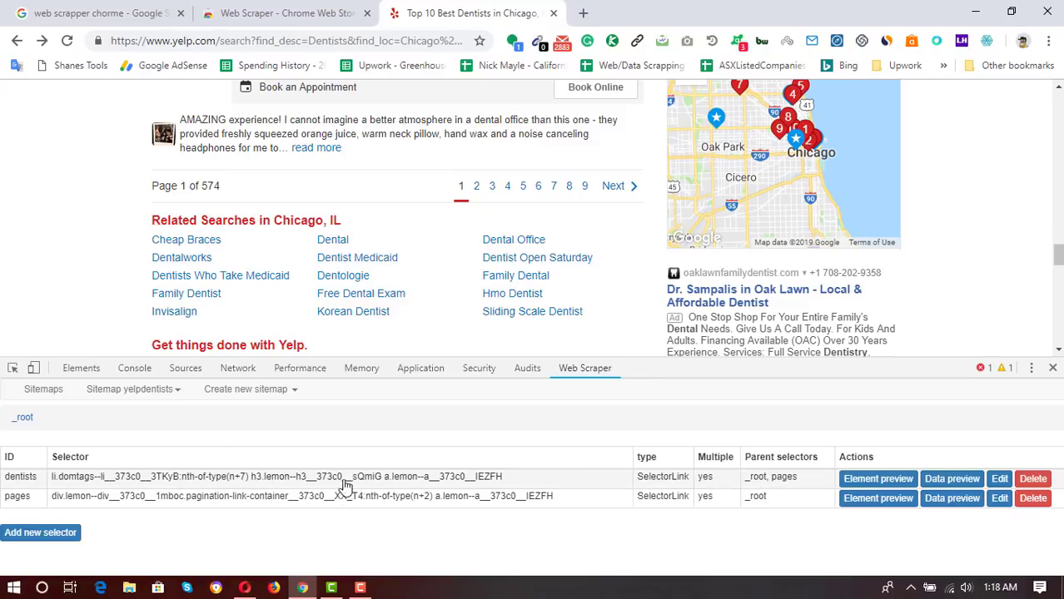
Step: Show the yelpdentists selector graph and expand _root, both dentists nodes and pages to review the selector hierarchy
click(150, 390)
click(111, 435)
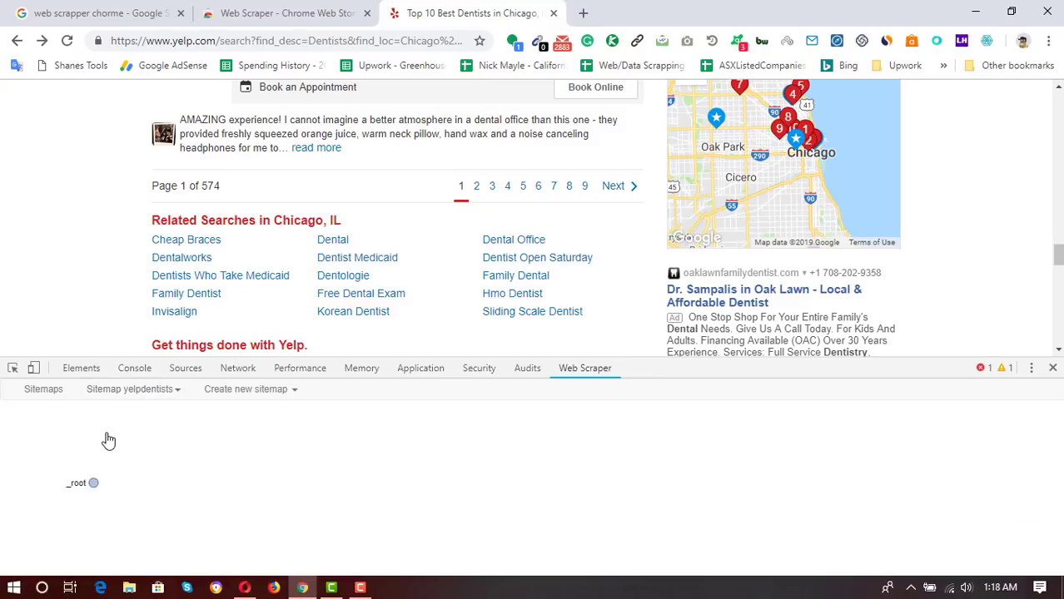
click(93, 485)
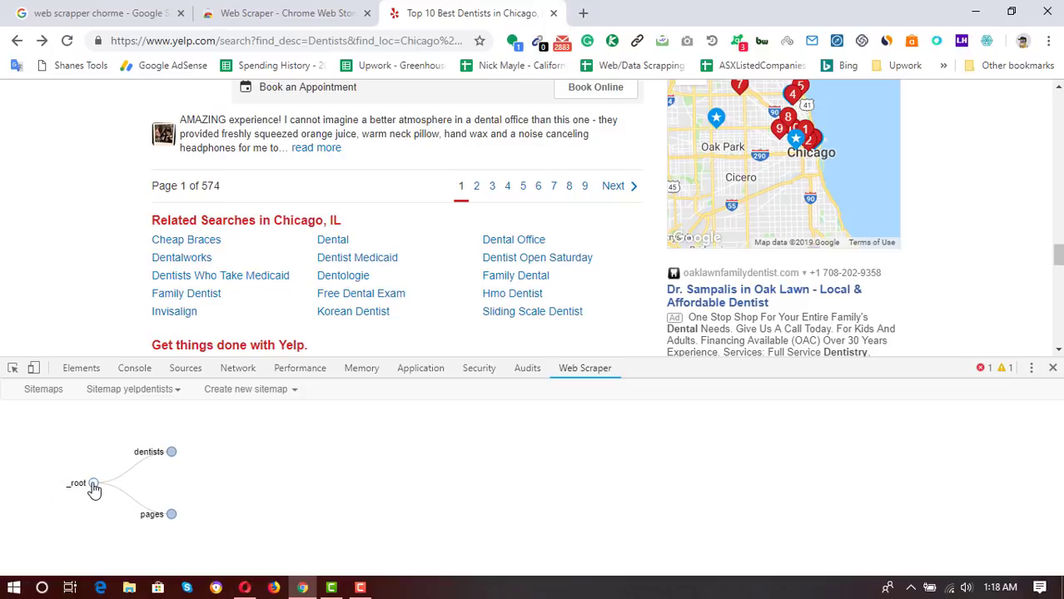
click(171, 454)
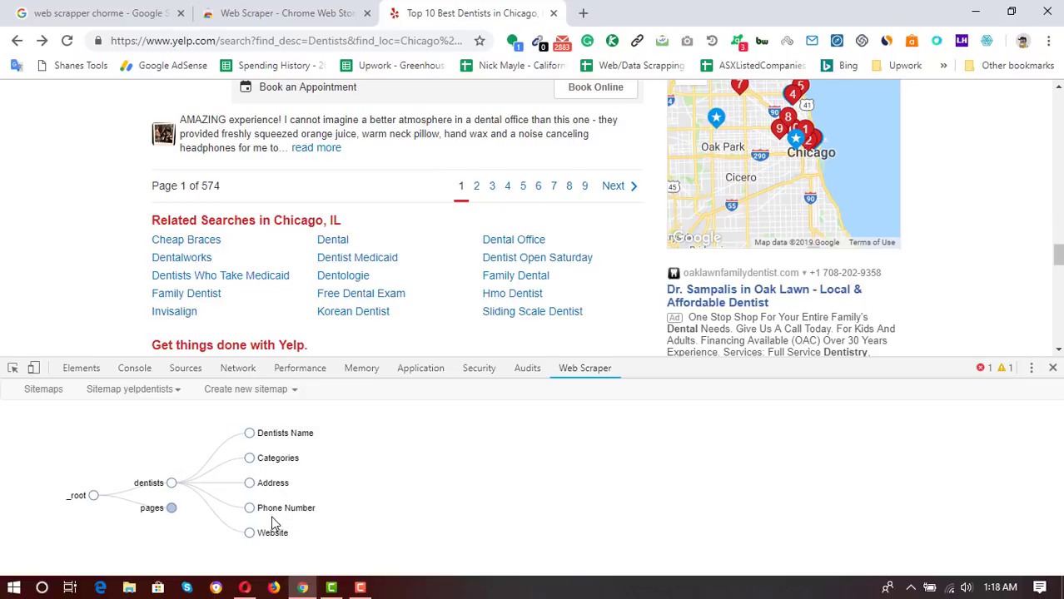
click(172, 508)
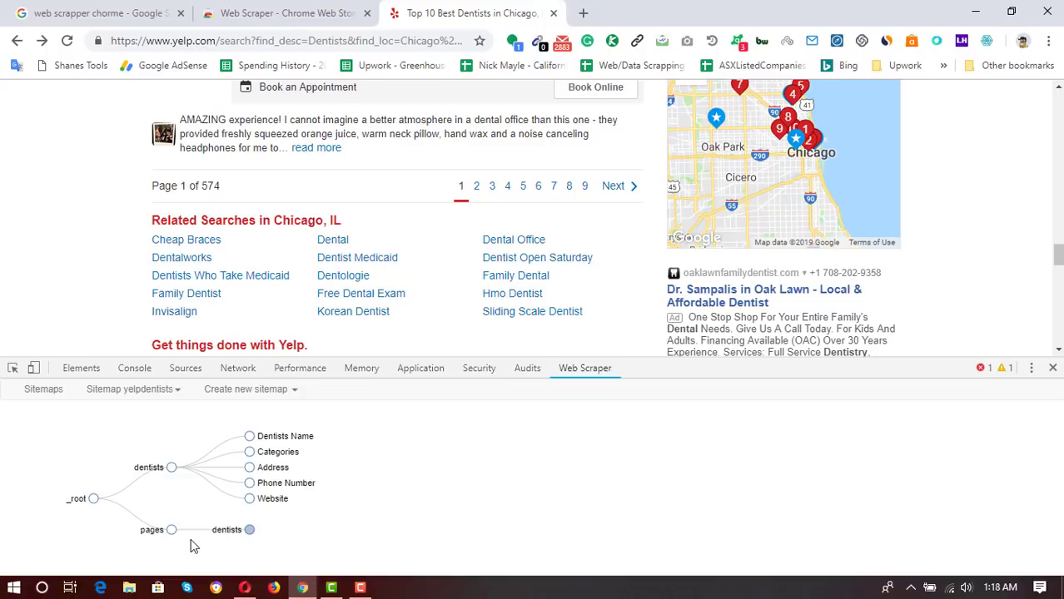
click(249, 532)
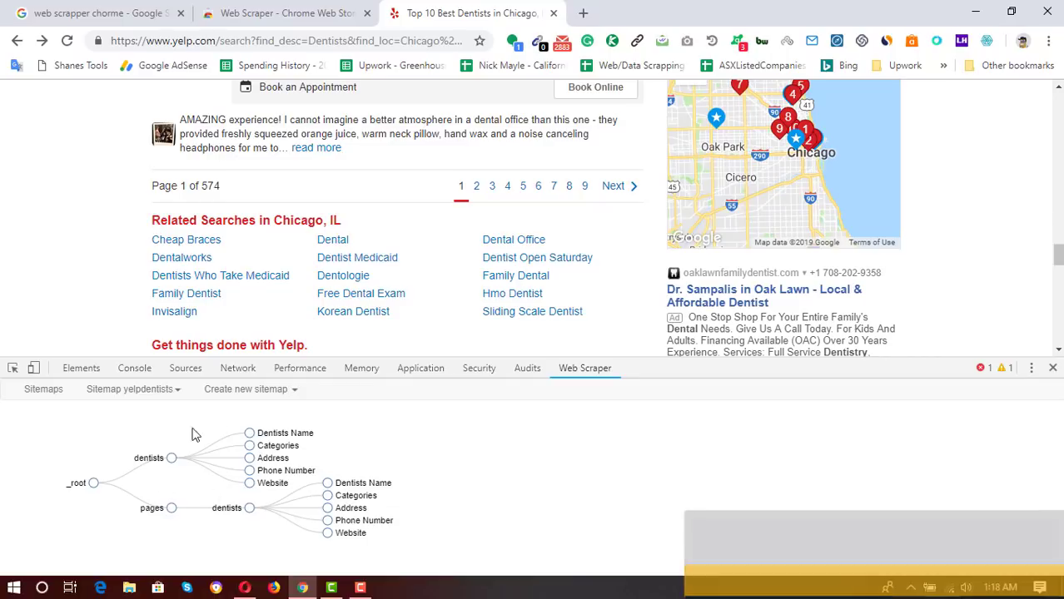
Step: Start scraping the yelpdentists sitemap with a 2000 ms request interval and a 2000 ms page load delay
click(126, 398)
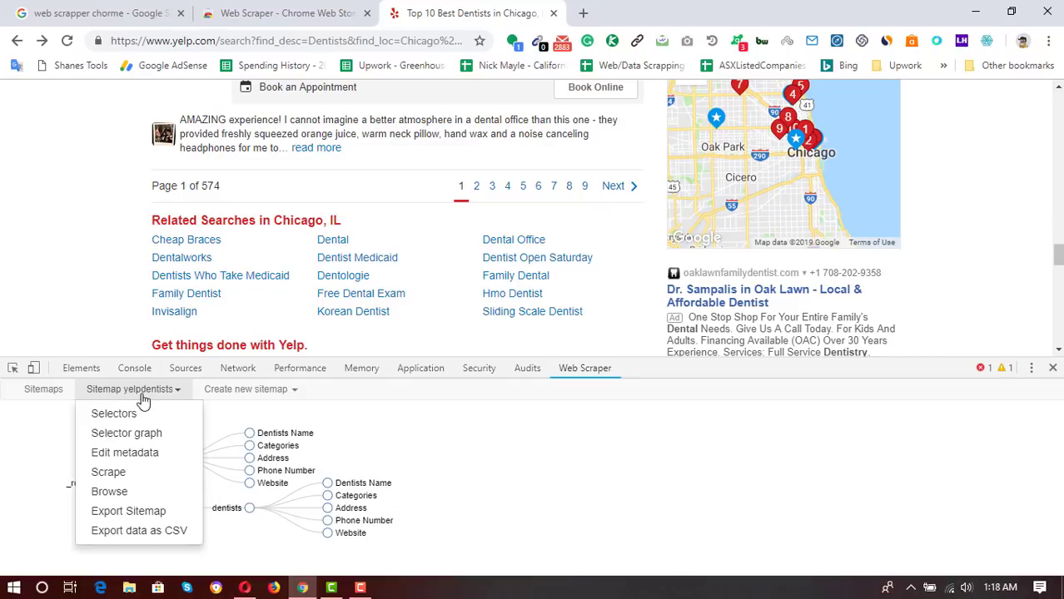
click(106, 472)
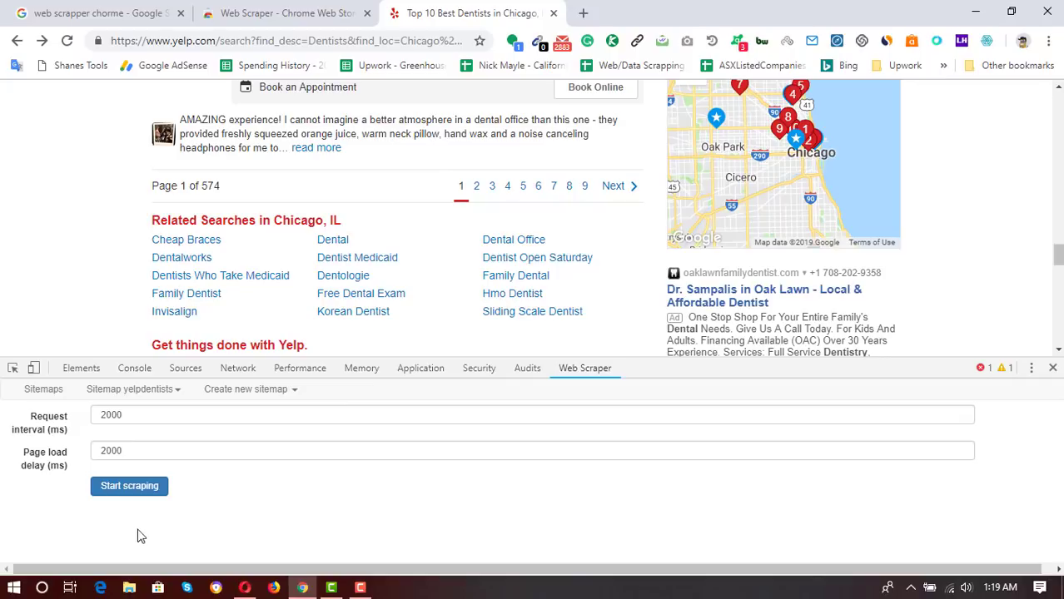
click(131, 487)
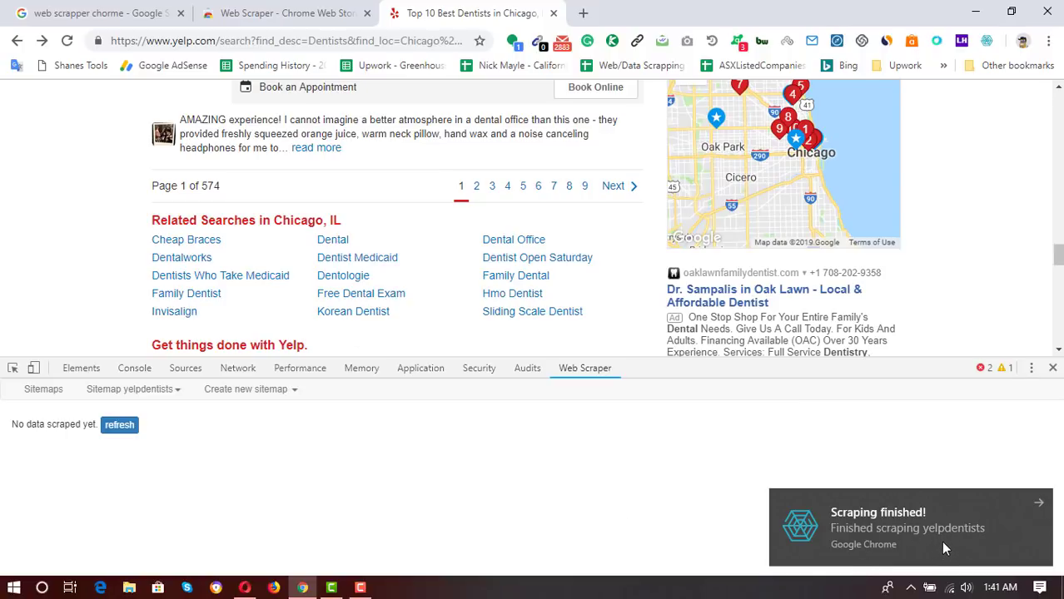
Step: Refresh the scraped data and look through the dentist rows down to the end of the table
click(119, 425)
scroll(337, 506, down, 10)
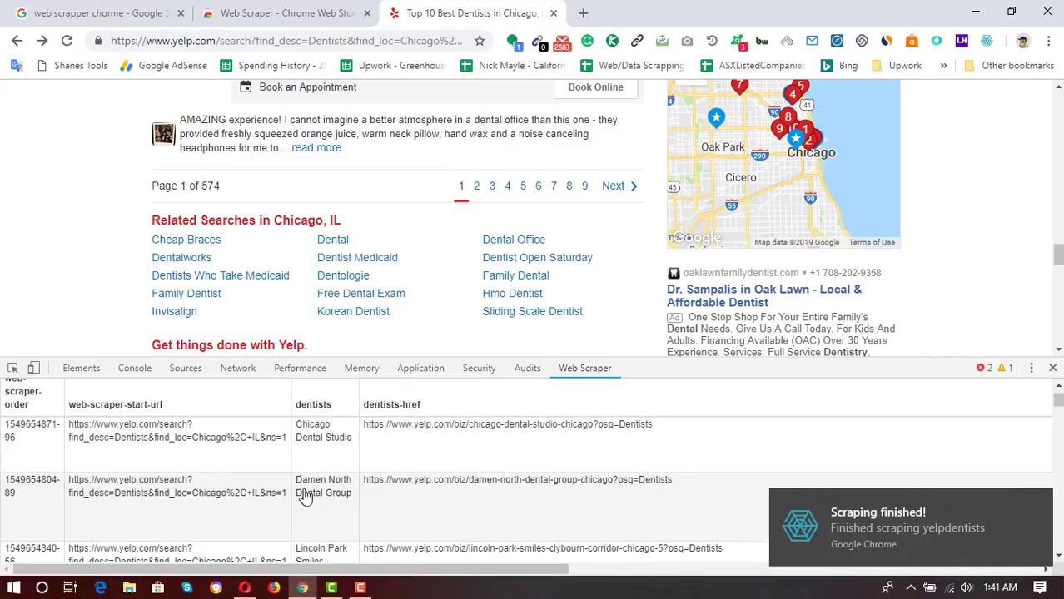
scroll(302, 497, down, 10)
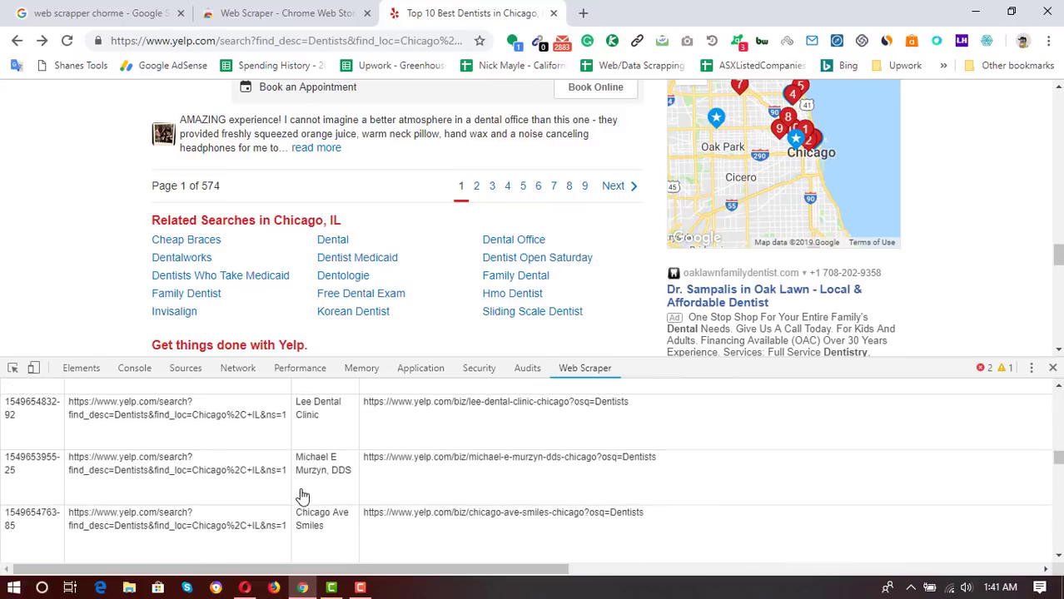
scroll(257, 507, down, 10)
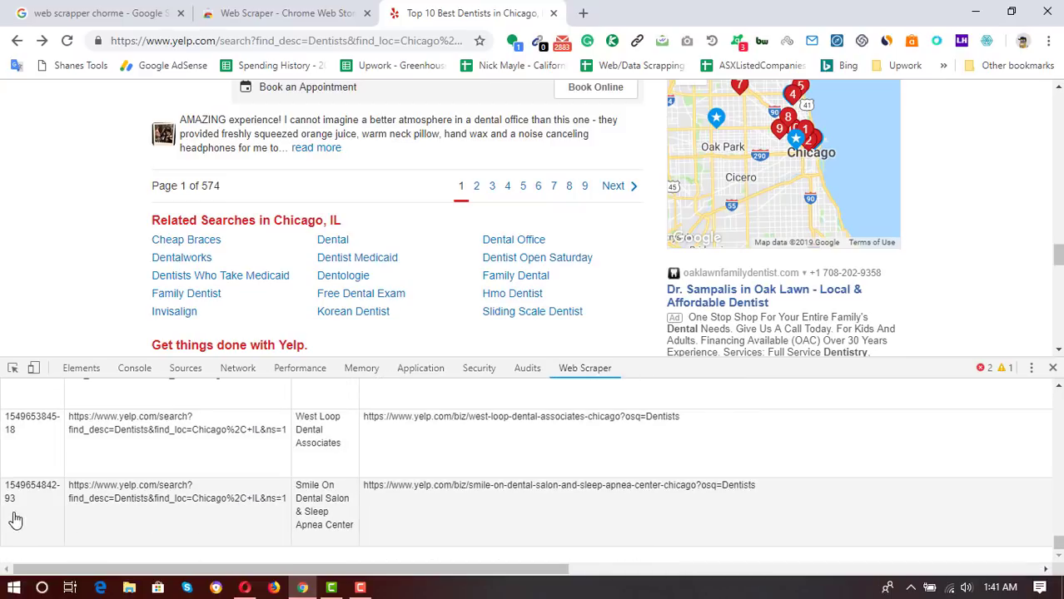
scroll(21, 515, up, 1)
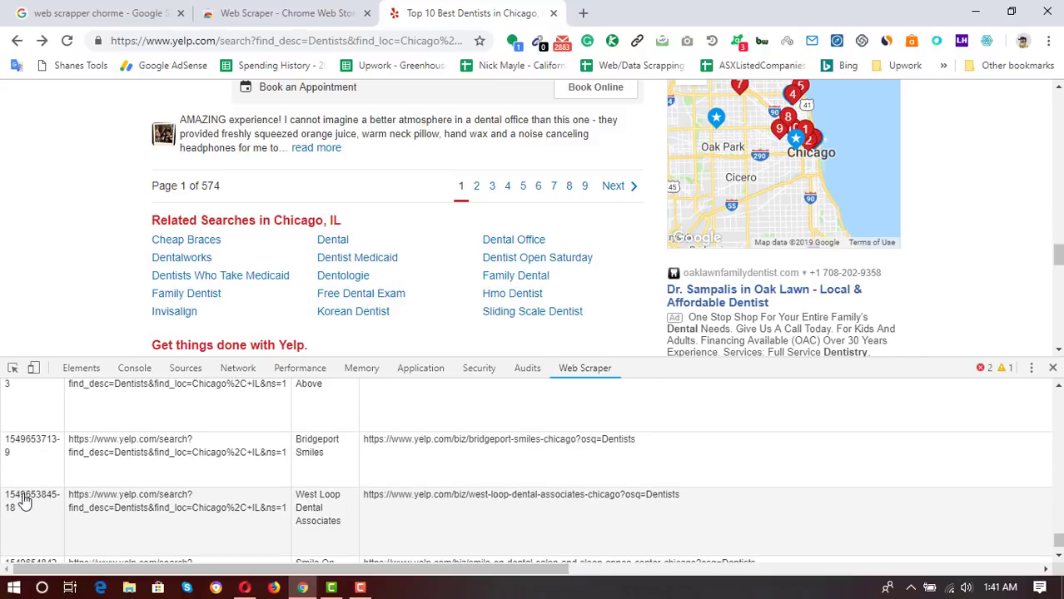
scroll(25, 500, down, 8)
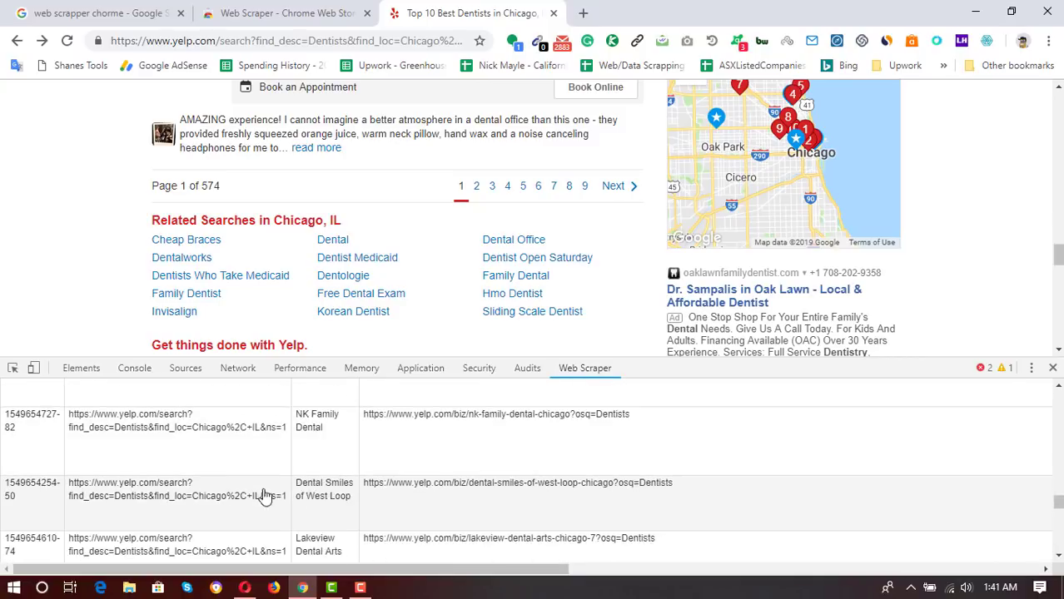
scroll(265, 496, up, 15)
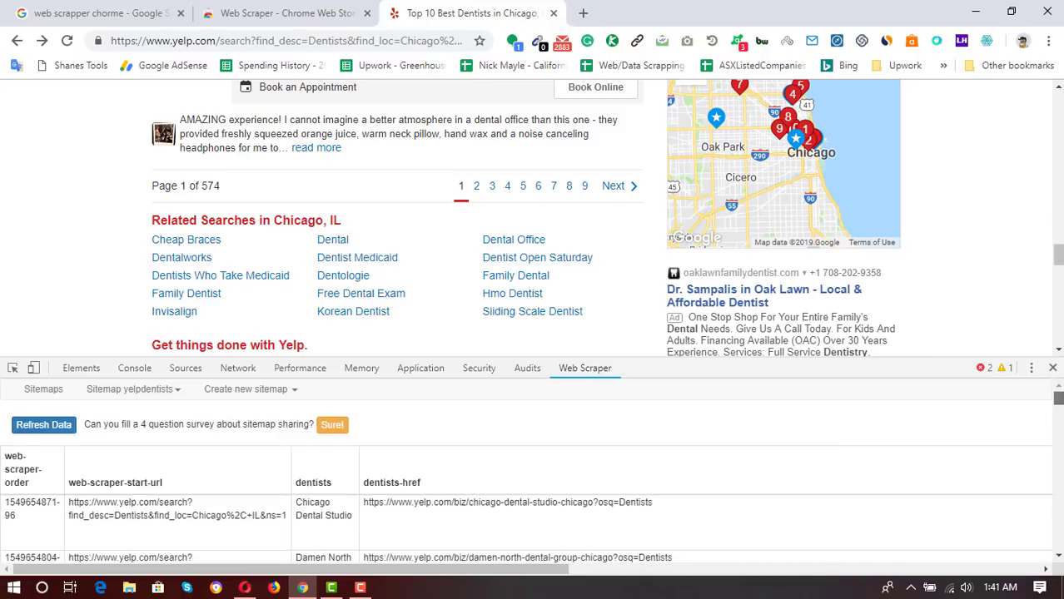
Step: Export the scraped yelpdentists data as CSV and save it as yelpdentists.csv in the Documents folder
click(140, 398)
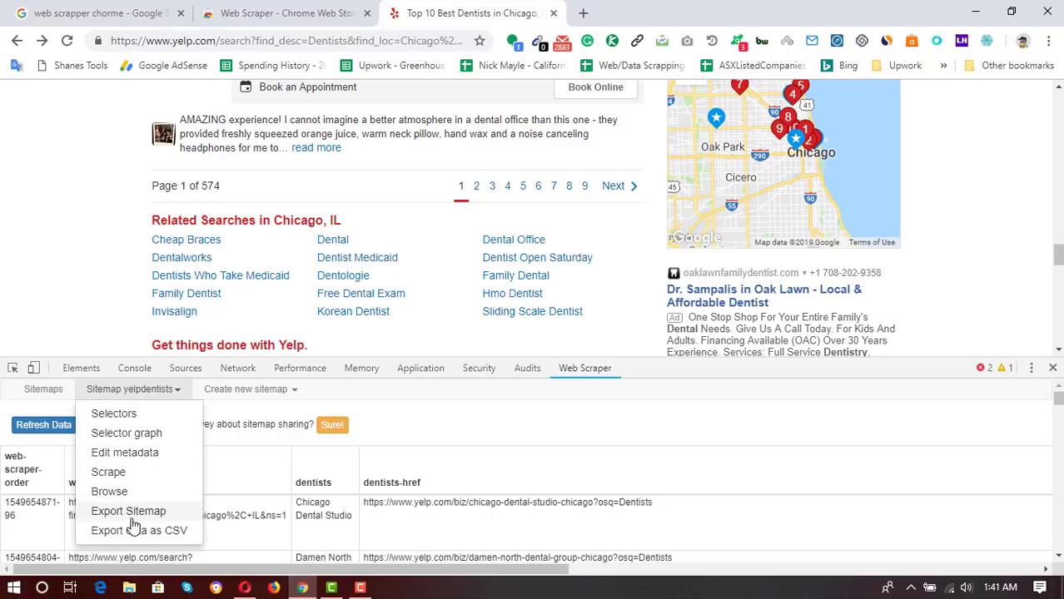
click(174, 533)
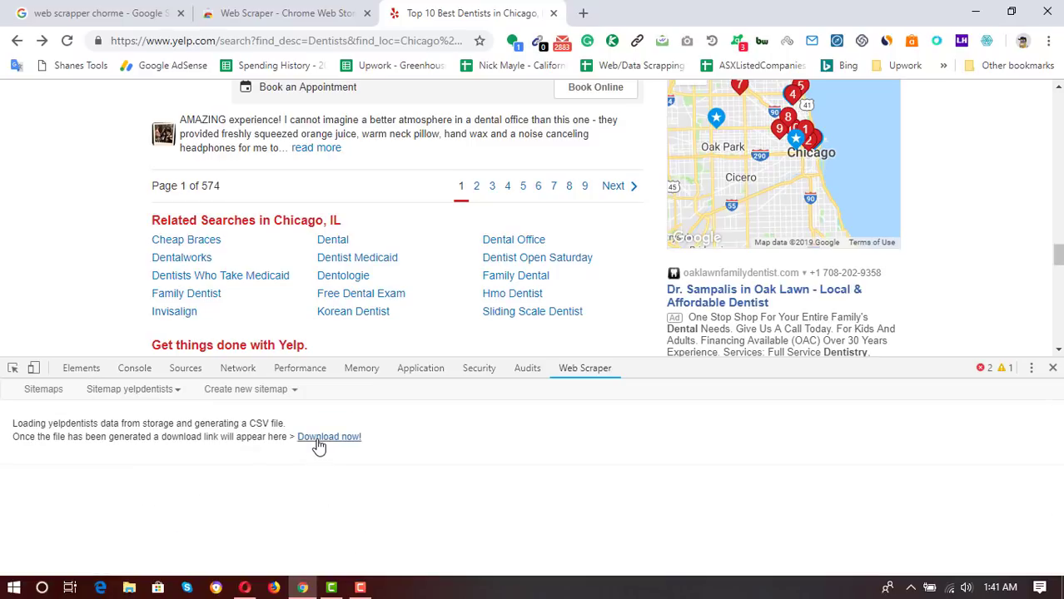
click(317, 439)
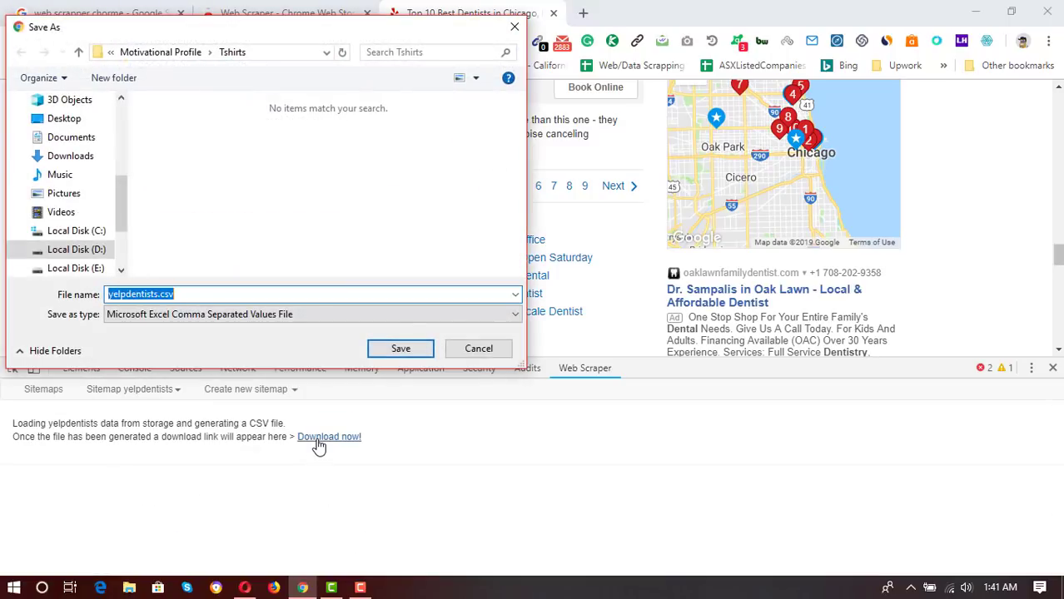
scroll(66, 175, up, 5)
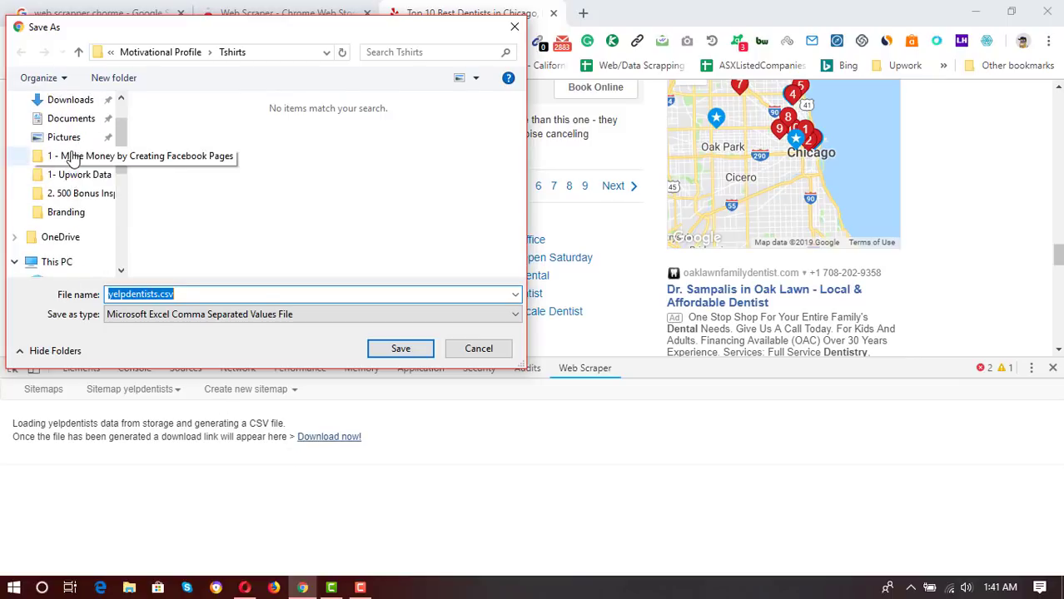
click(74, 171)
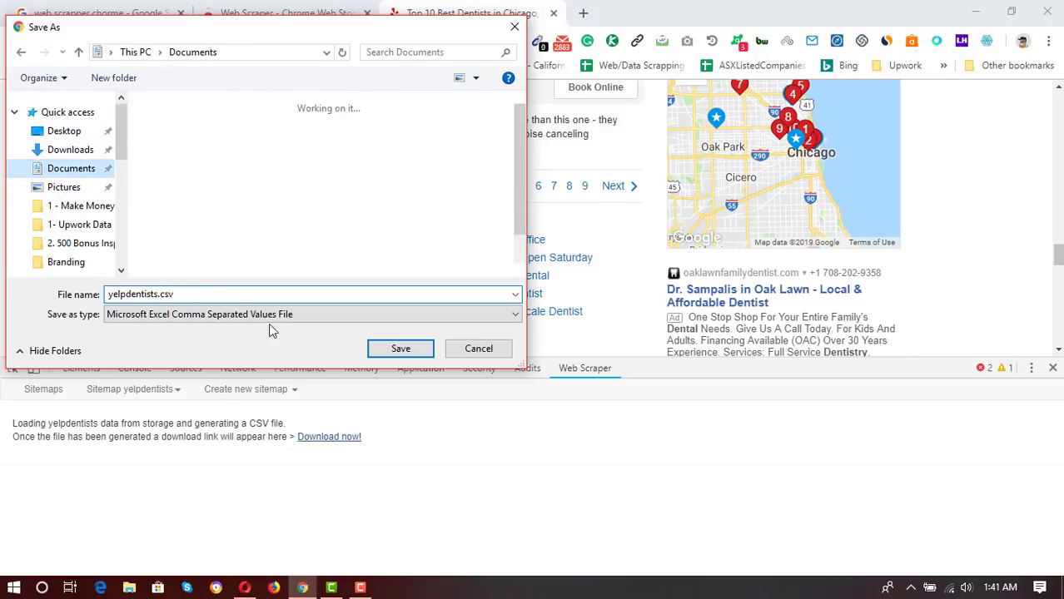
click(401, 349)
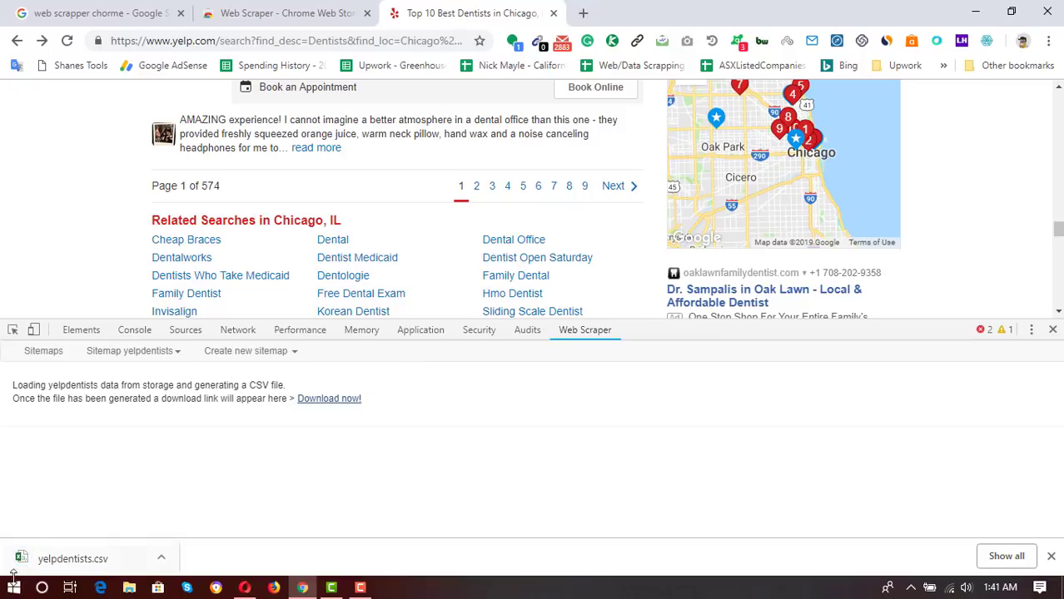
Step: Open the downloaded yelpdentists.csv in Excel, maximize its window, and widen columns A to C so their contents are readable
click(73, 560)
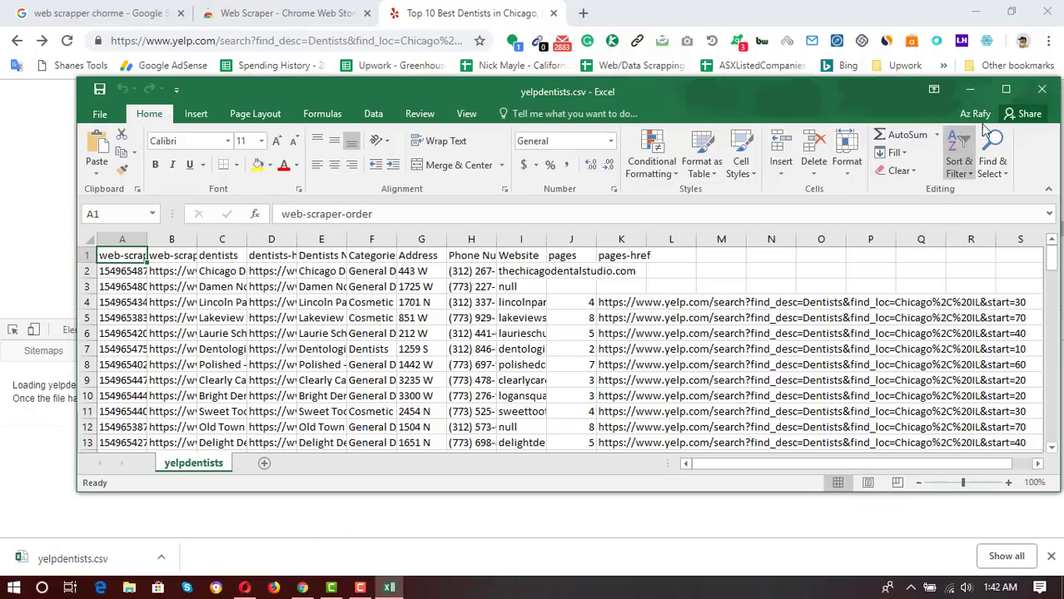
click(1006, 89)
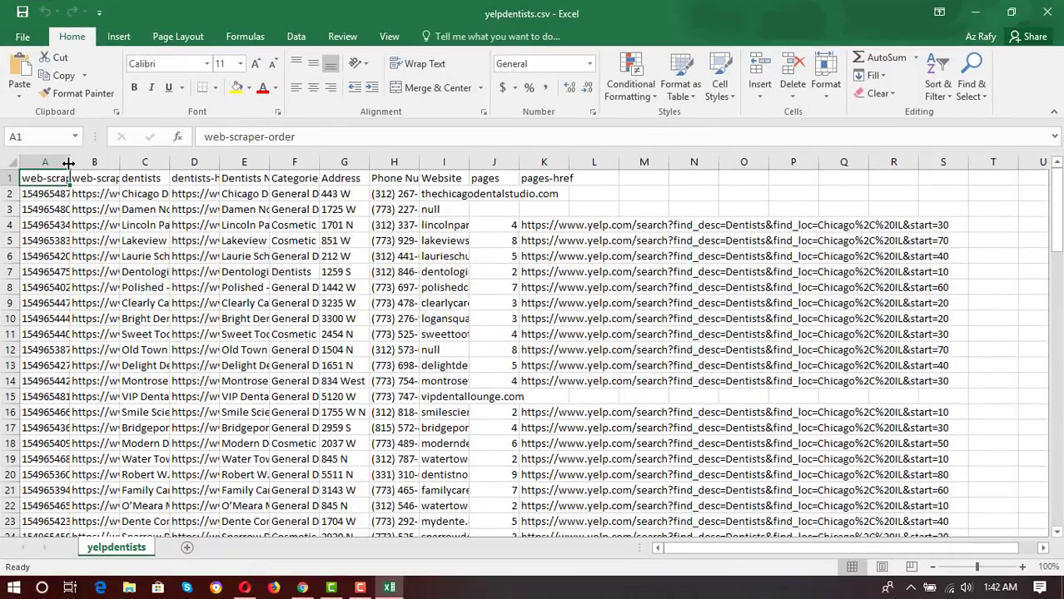
drag(69, 164, 447, 161)
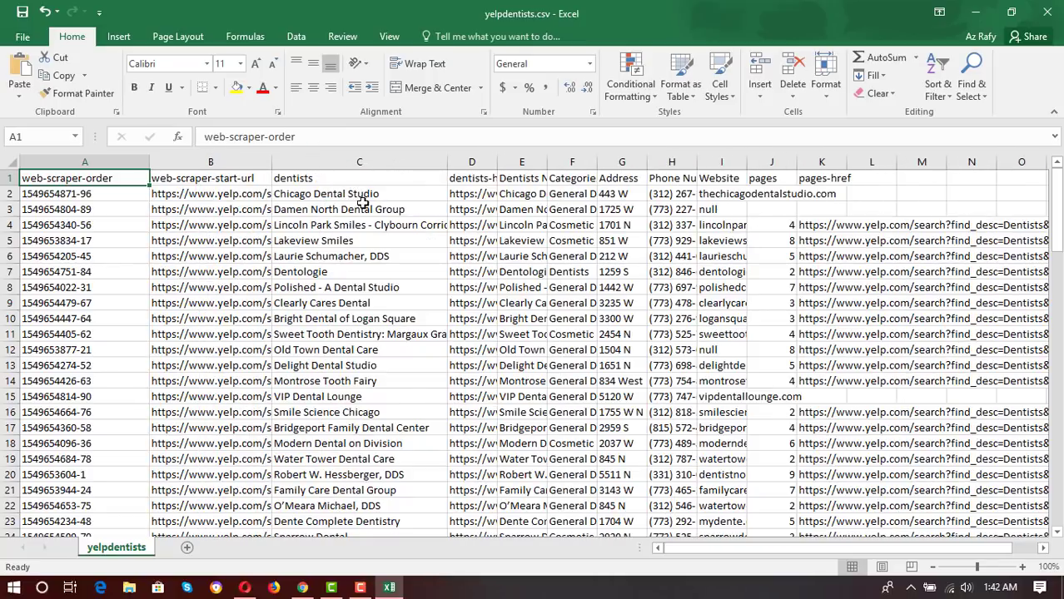
Step: Skim the scraped rows and widen the Dentists Name column to compare it with the dentists column
scroll(366, 225, down, 13)
scroll(361, 307, up, 7)
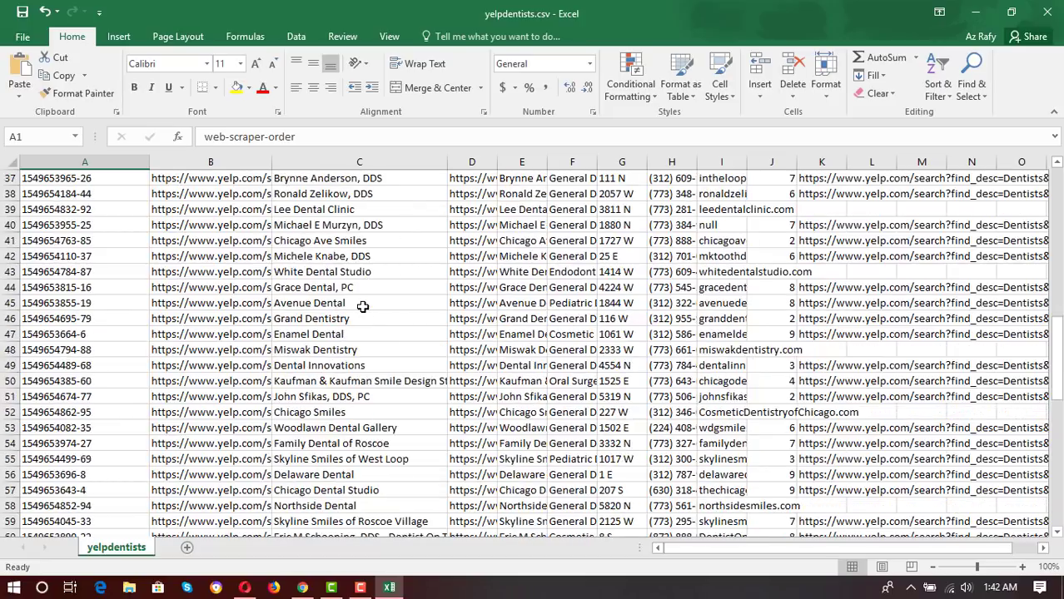
scroll(475, 233, up, 6)
drag(547, 162, 633, 162)
click(542, 179)
click(351, 193)
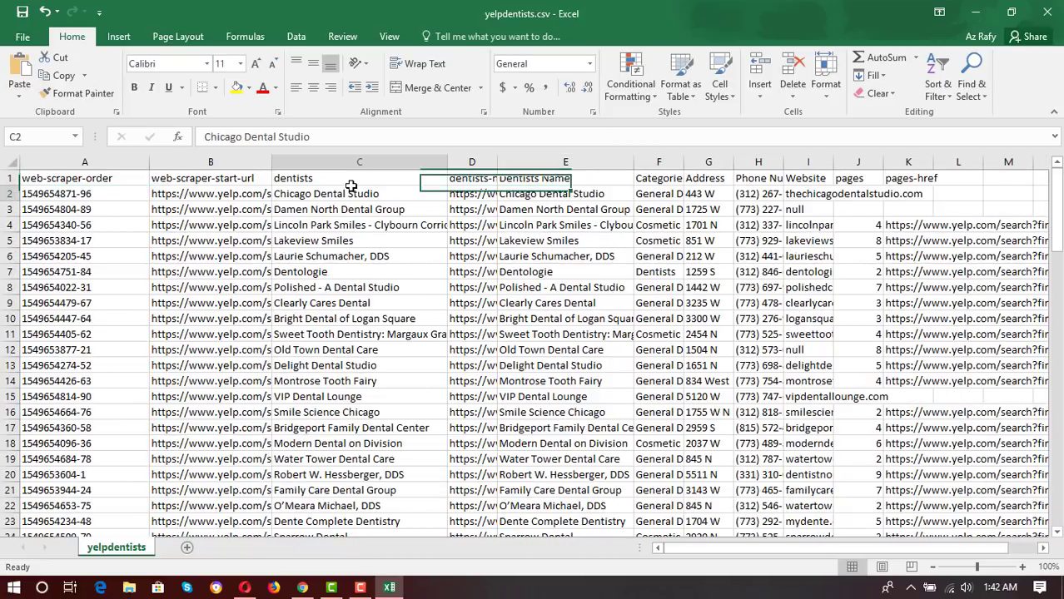
Step: Delete the web-scraper-order, web-scraper-start-url and dentists columns from the sheet
click(333, 161)
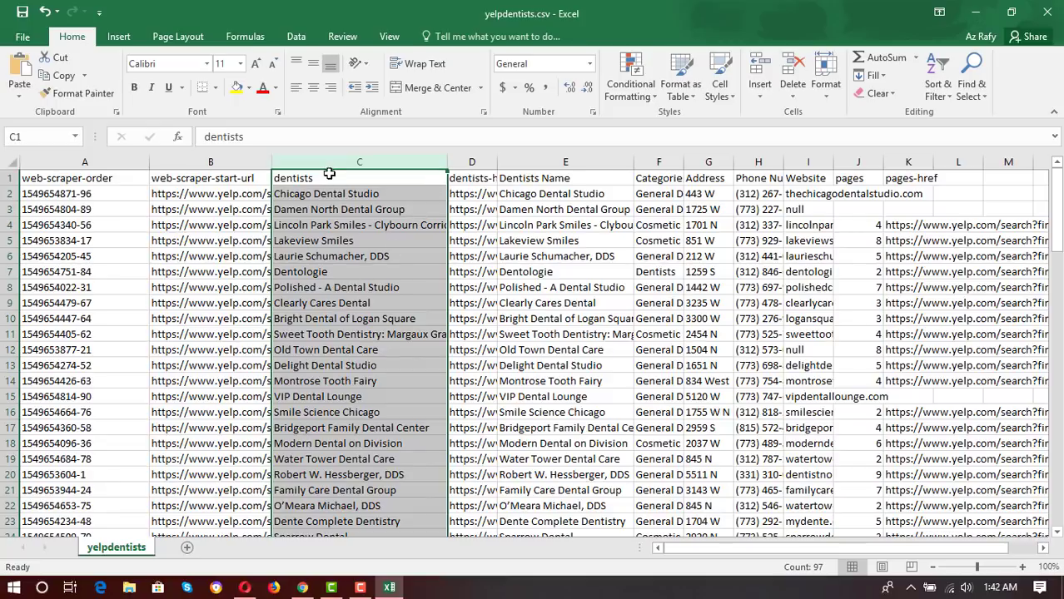
drag(346, 164, 17, 158)
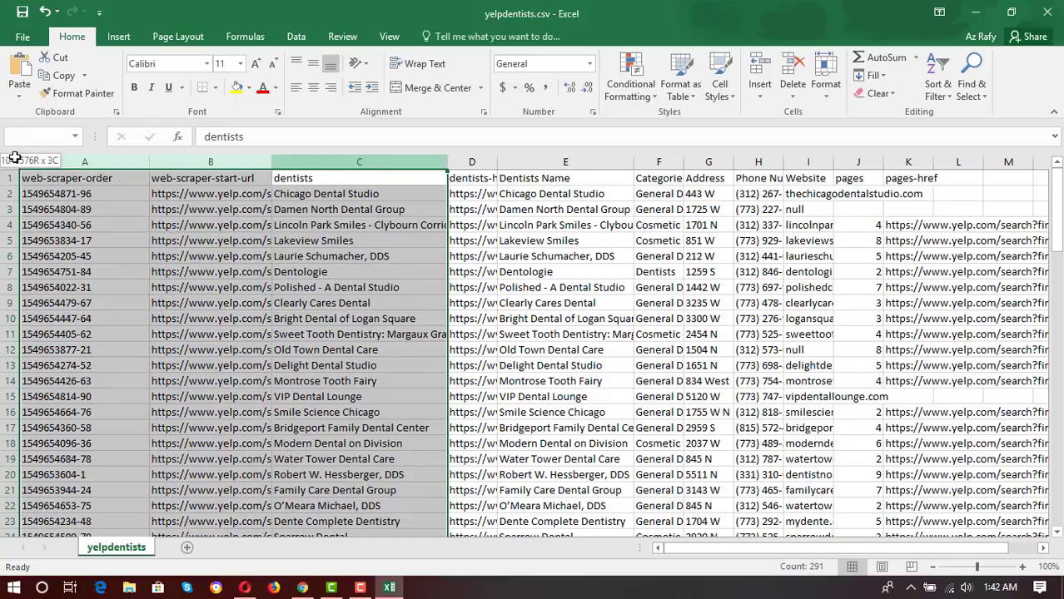
right_click(71, 158)
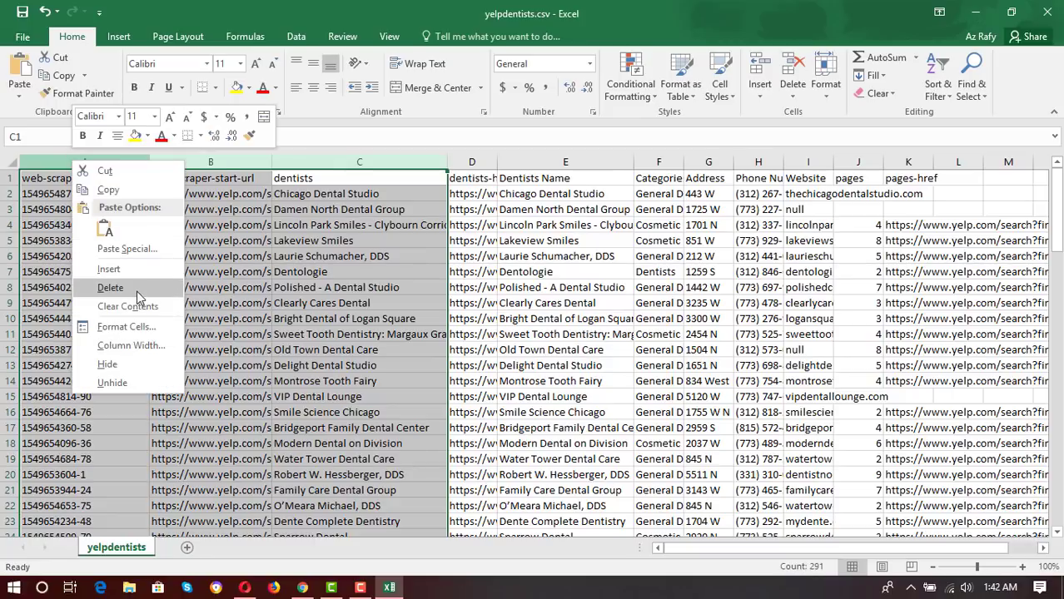
click(137, 291)
click(48, 161)
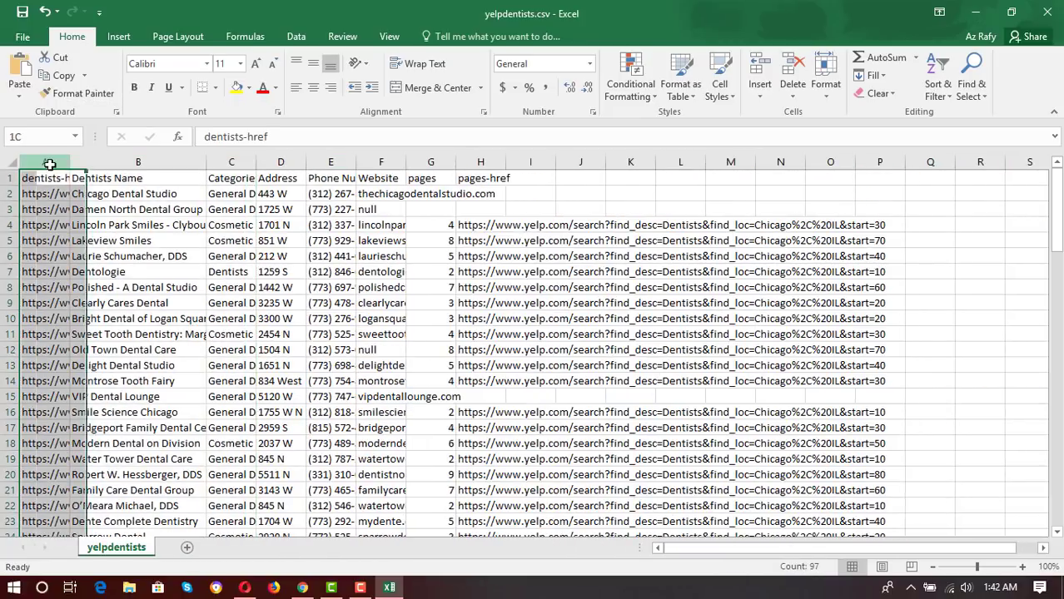
right_click(49, 164)
key(Escape)
click(51, 215)
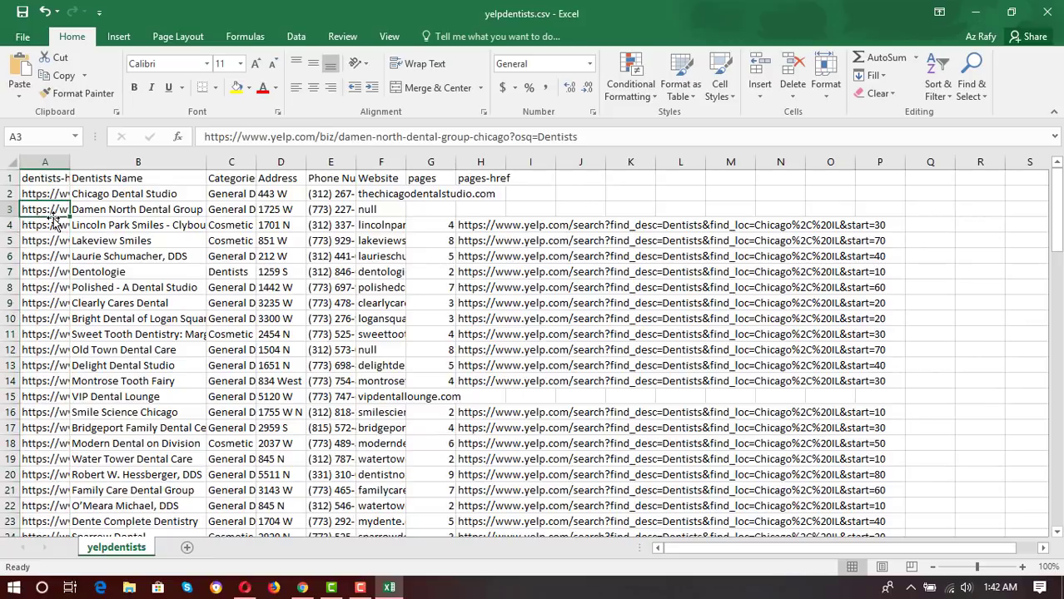
Step: Autofit the Categories column to the width of its contents
click(130, 212)
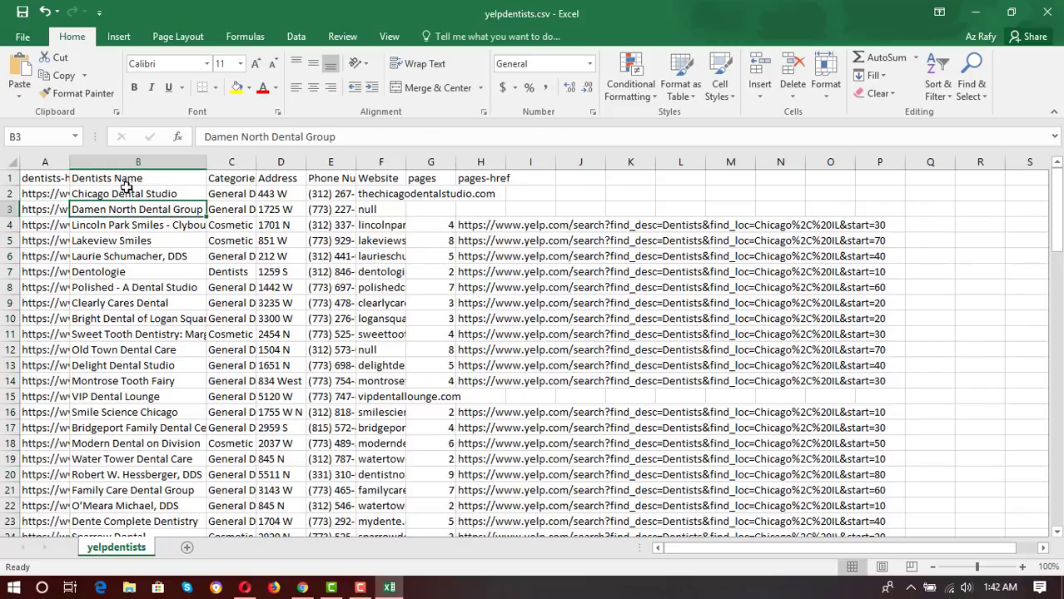
double_click(256, 162)
click(280, 195)
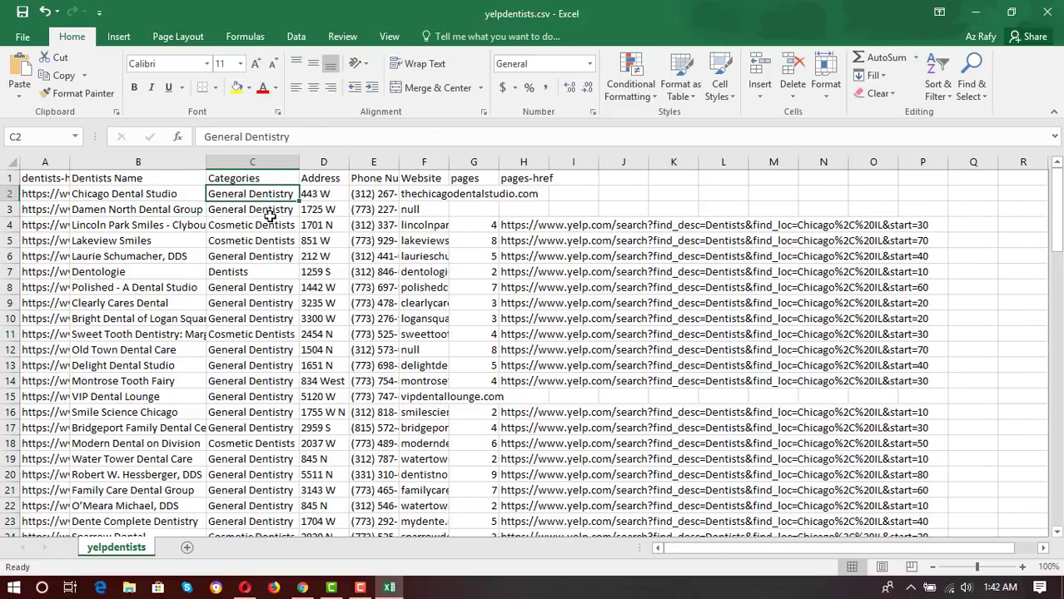
Step: Check the first address and the Categories entries down to the last data row, and return to the sheet's beginning
click(333, 195)
double_click(263, 196)
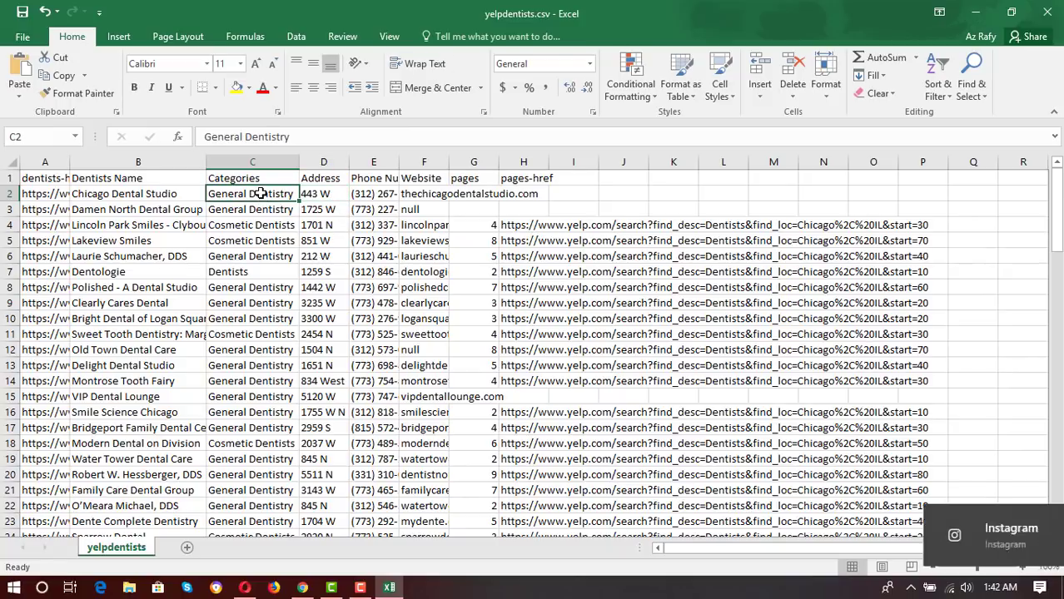
click(278, 225)
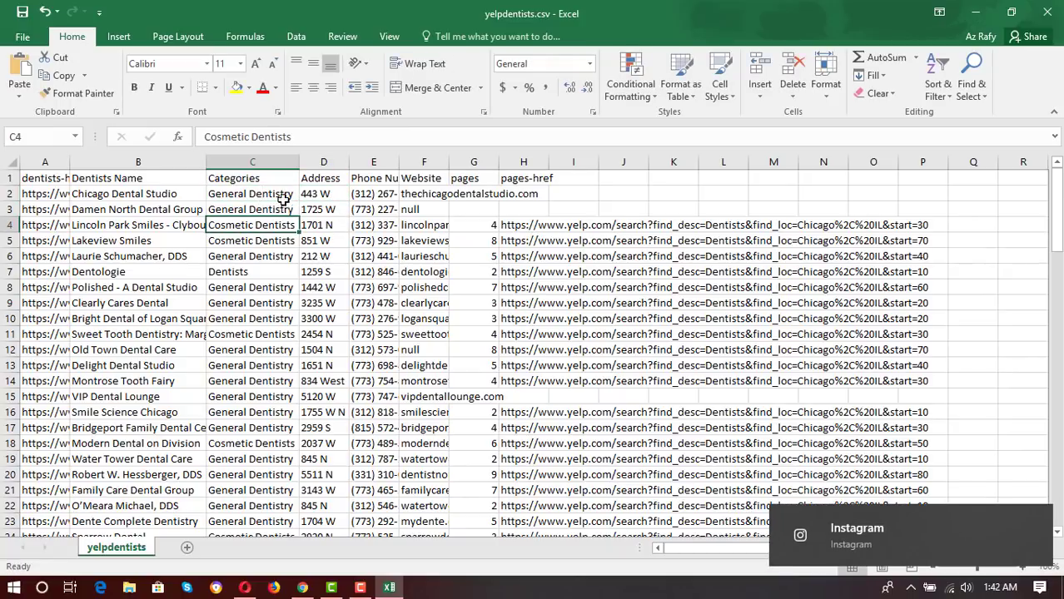
key(ctrl+Down)
scroll(245, 293, up, 20)
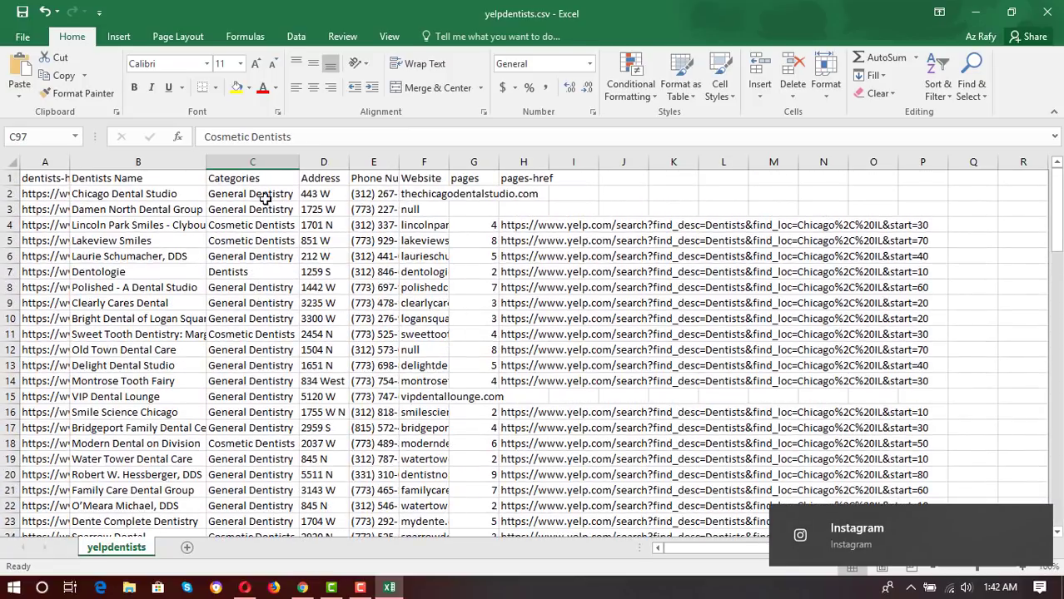
click(263, 196)
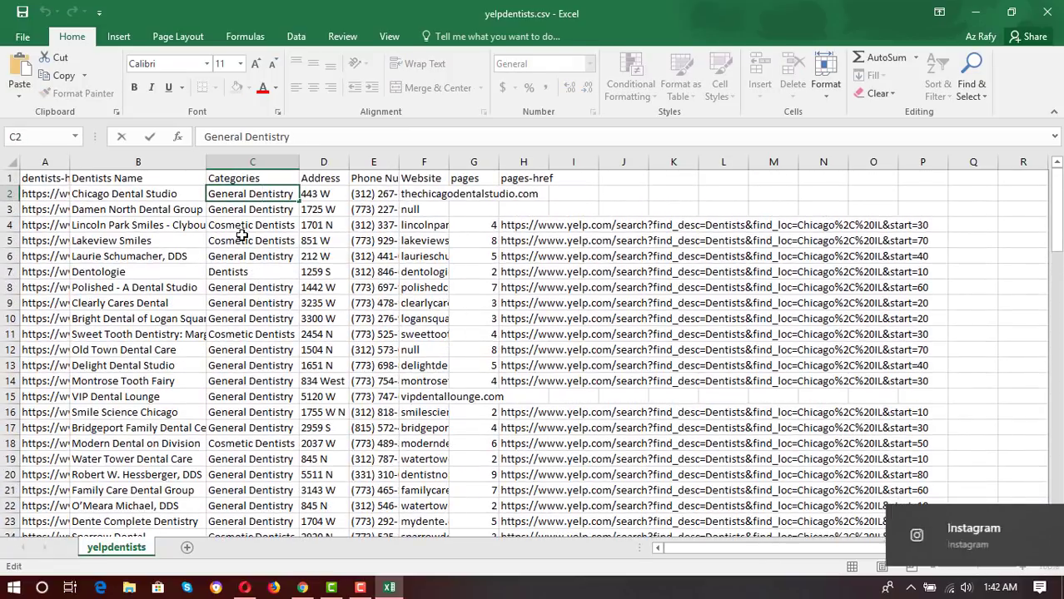
click(250, 225)
key(ctrl+c)
click(259, 191)
click(264, 213)
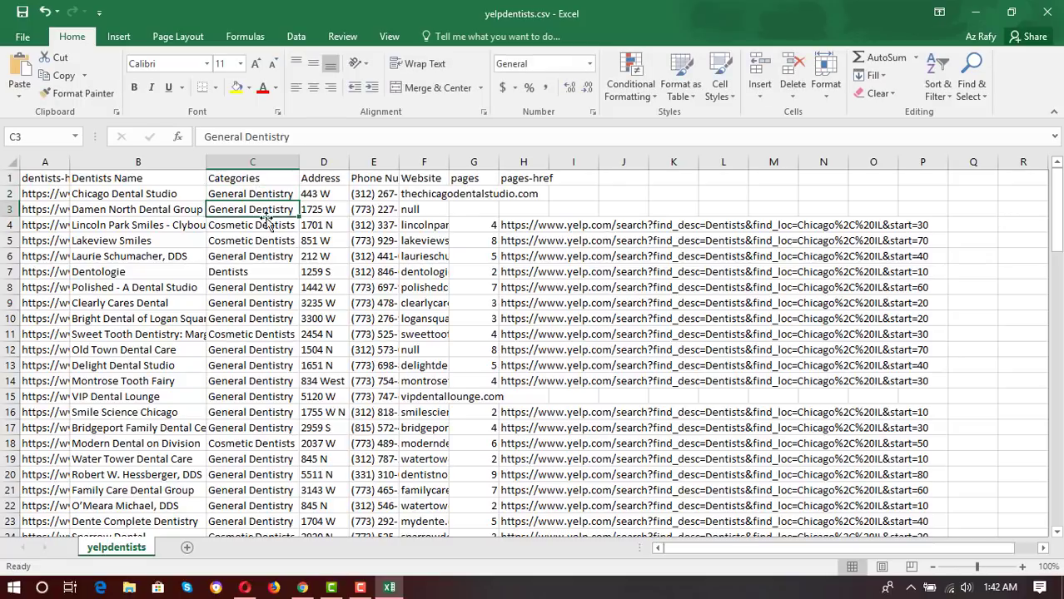
Step: Autofit the Address column to the width of its contents
click(327, 194)
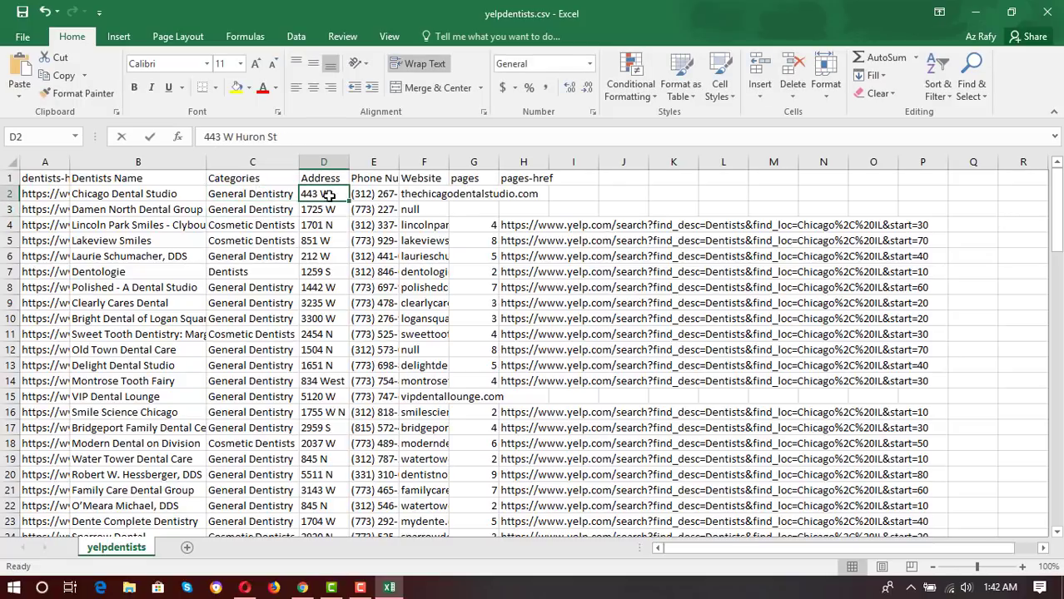
drag(325, 271, 329, 225)
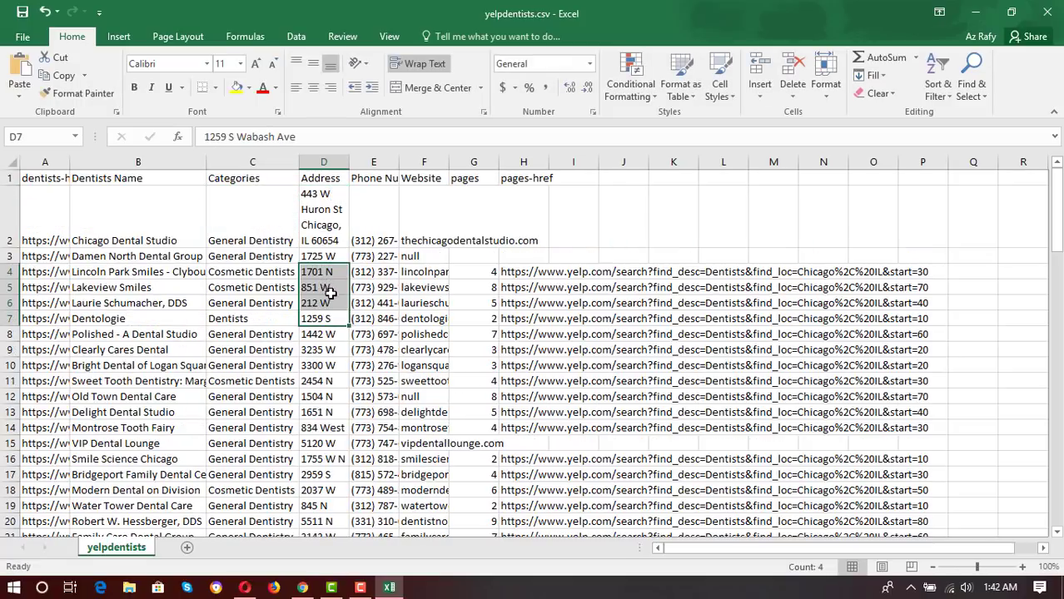
double_click(351, 165)
click(382, 320)
click(398, 381)
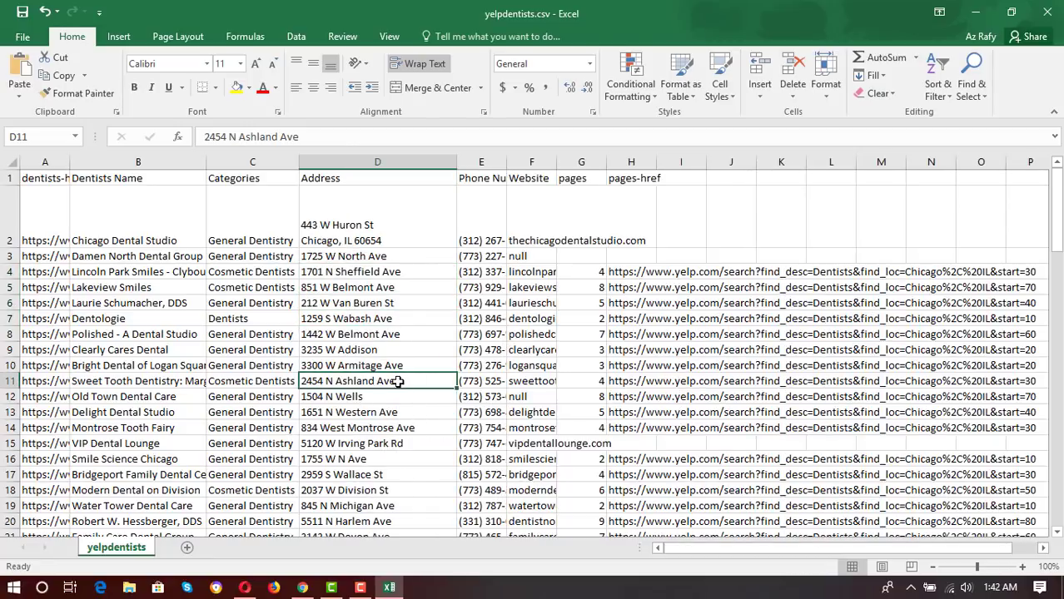
Step: Turn off text wrapping for the whole sheet so each address sits on a single line
click(11, 162)
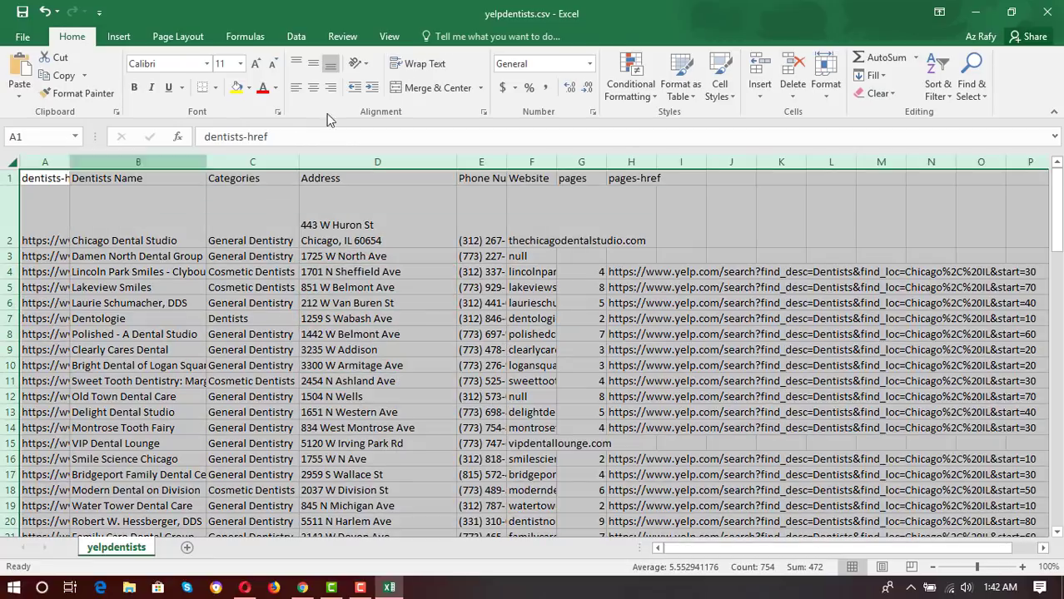
click(420, 69)
click(419, 69)
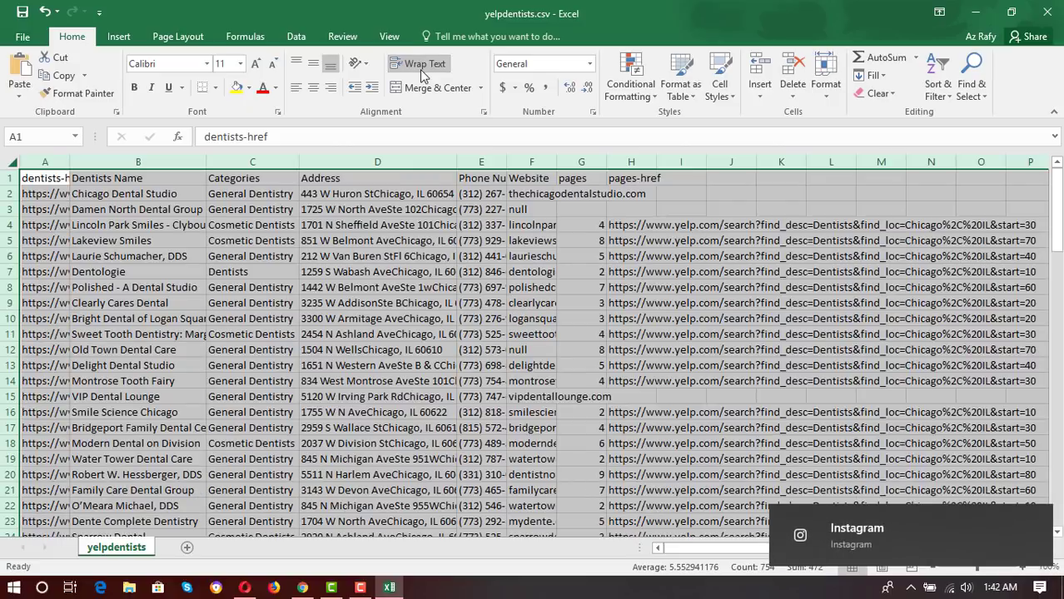
click(411, 246)
Step: Widen the Address, Phone Number and Website columns to show their entries, and look over the rows
drag(460, 159, 825, 165)
click(422, 200)
click(547, 197)
click(651, 271)
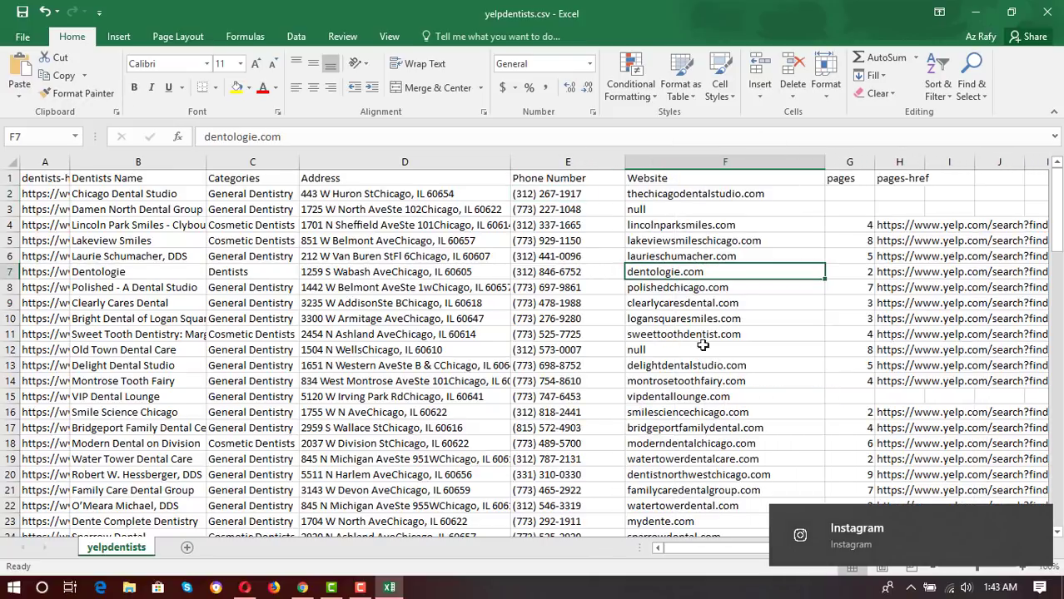
scroll(738, 419, down, 11)
scroll(737, 418, up, 2)
scroll(738, 419, up, 9)
Step: Delete the pages and pages-href columns with the empty column beside them, and check the remaining rows down to the last record
drag(849, 161, 938, 161)
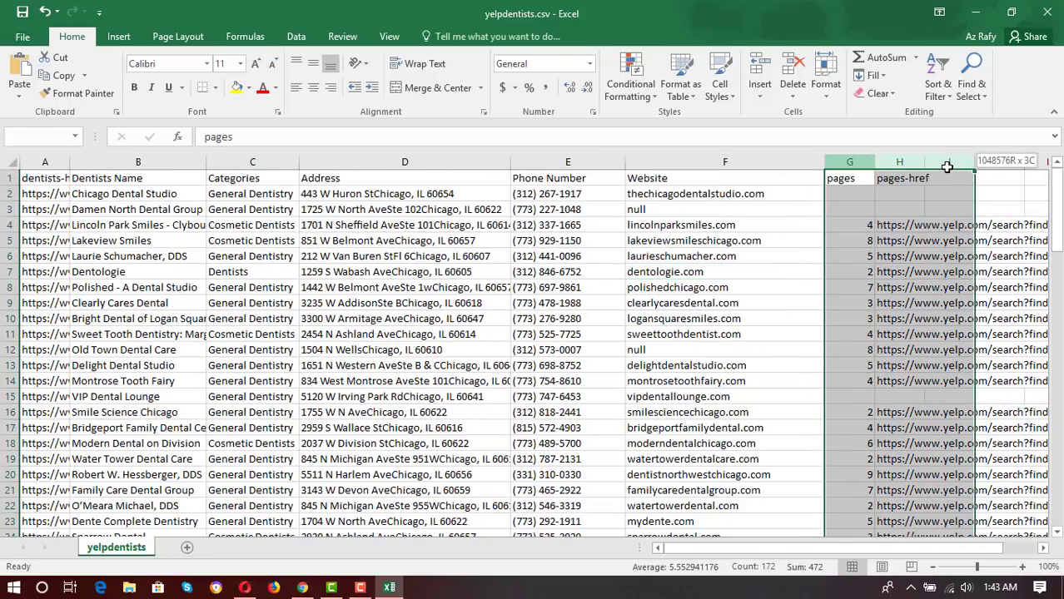
right_click(900, 162)
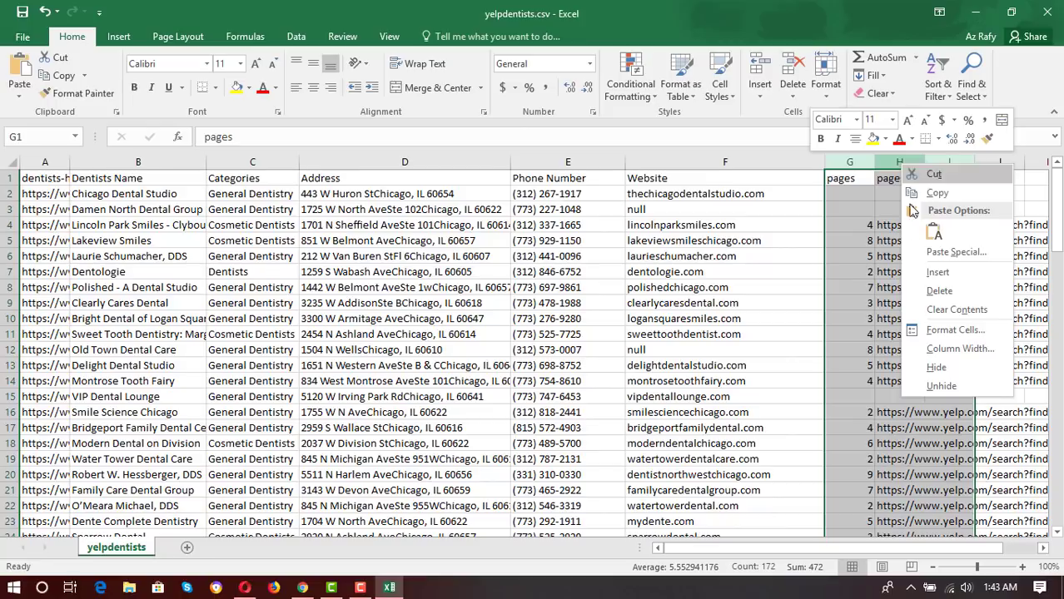
click(926, 291)
scroll(444, 365, down, 20)
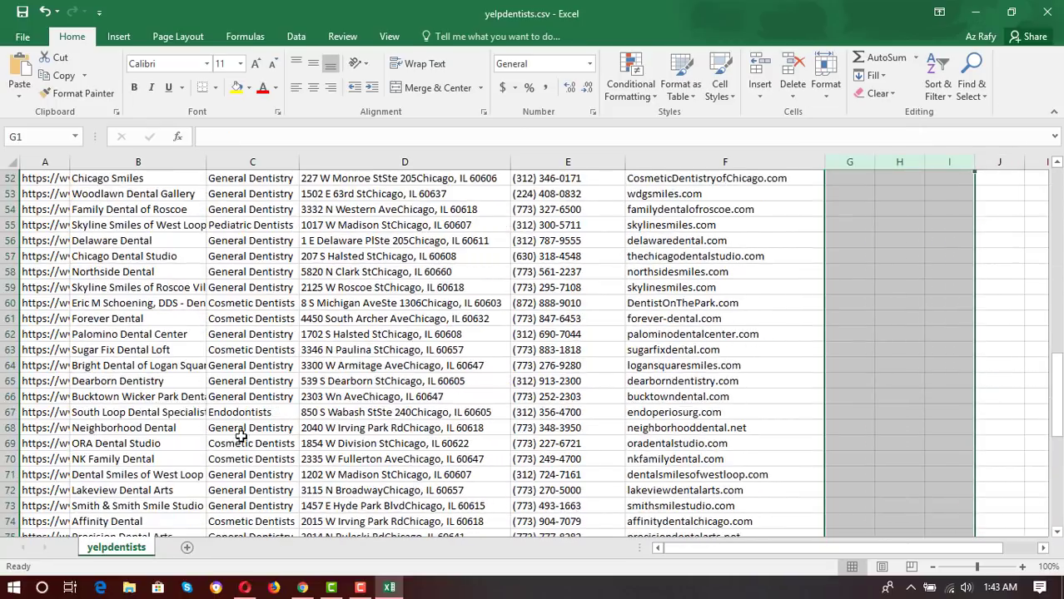
scroll(240, 442, up, 5)
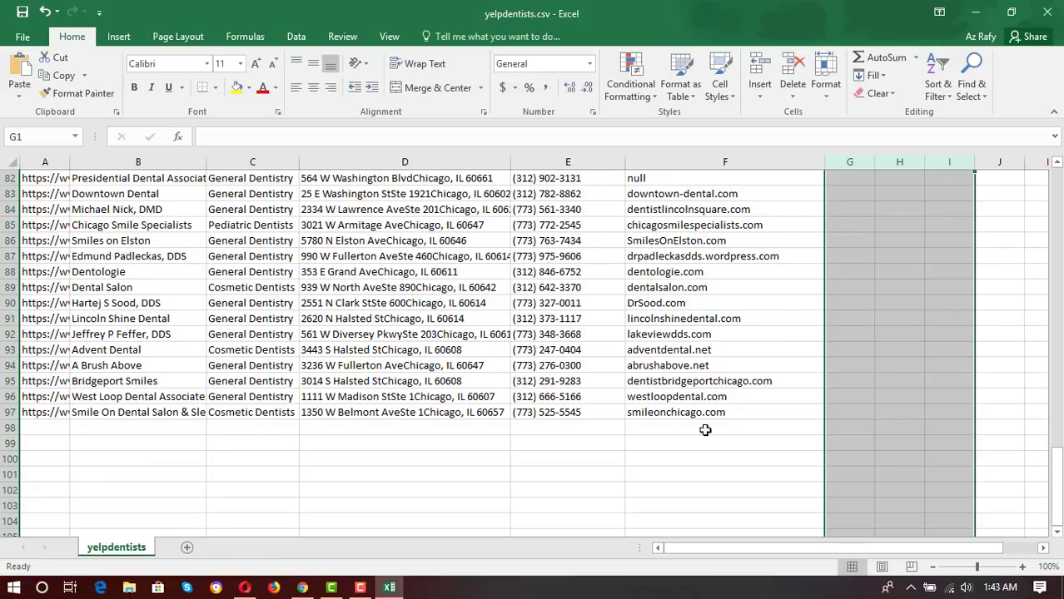
scroll(705, 430, up, 20)
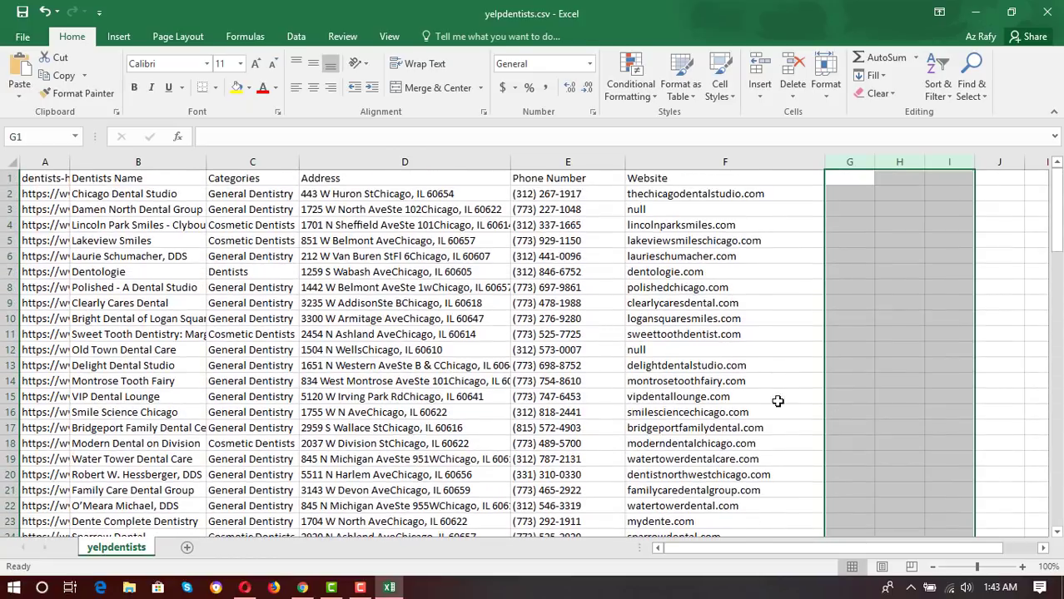
Step: Switch to Chrome and look through the Yelp search results for dentists in Chicago, from the first listing to the page numbers
click(975, 12)
scroll(308, 299, up, 8)
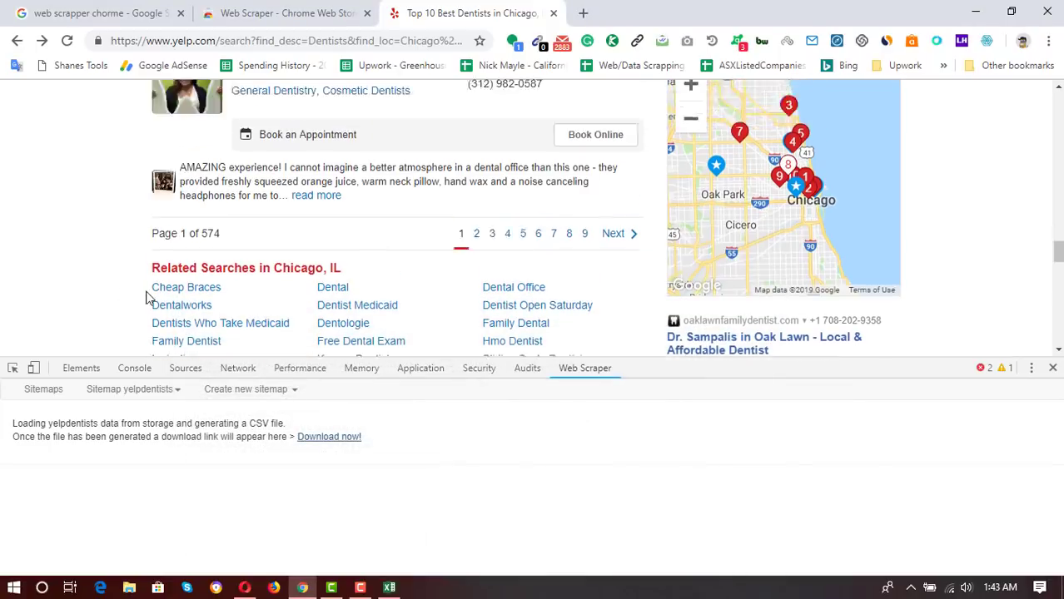
scroll(308, 300, up, 10)
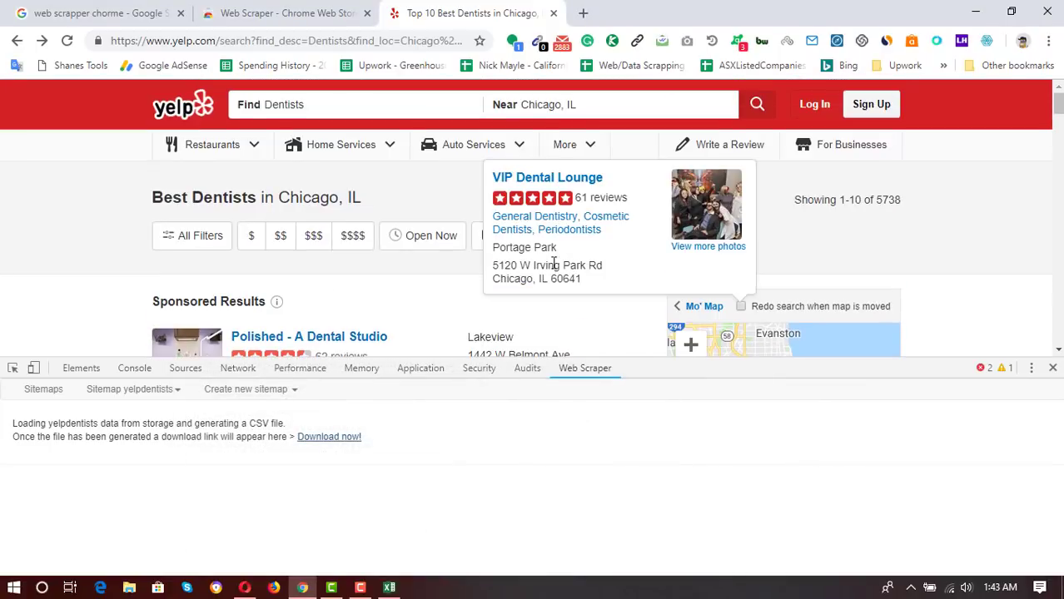
scroll(632, 283, down, 12)
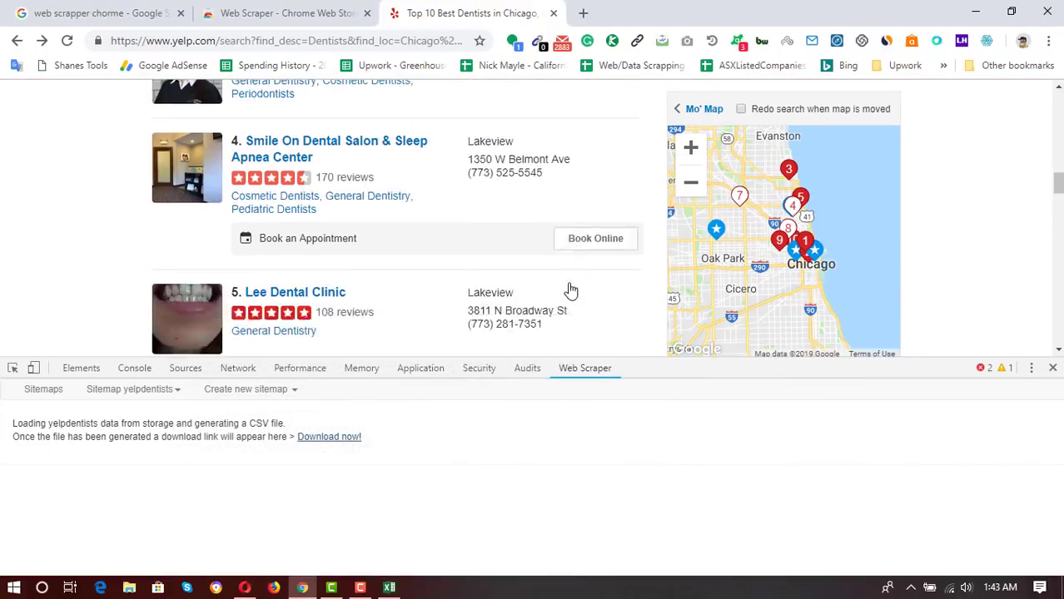
scroll(580, 283, down, 7)
scroll(477, 244, up, 3)
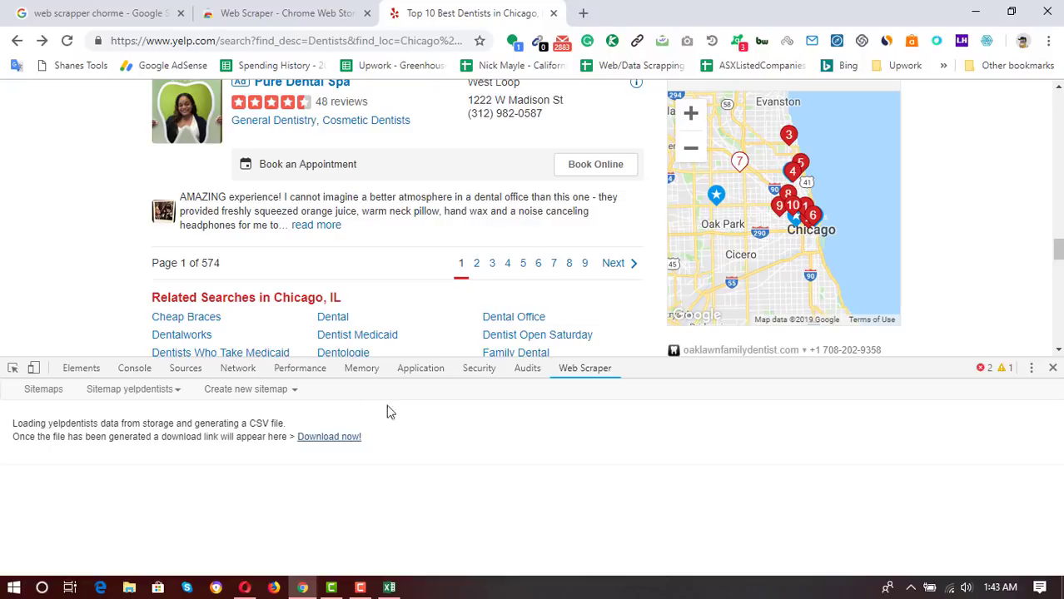
Step: Close the developer tools with Web Scraper and return to the beginning of the Yelp results page
click(1051, 369)
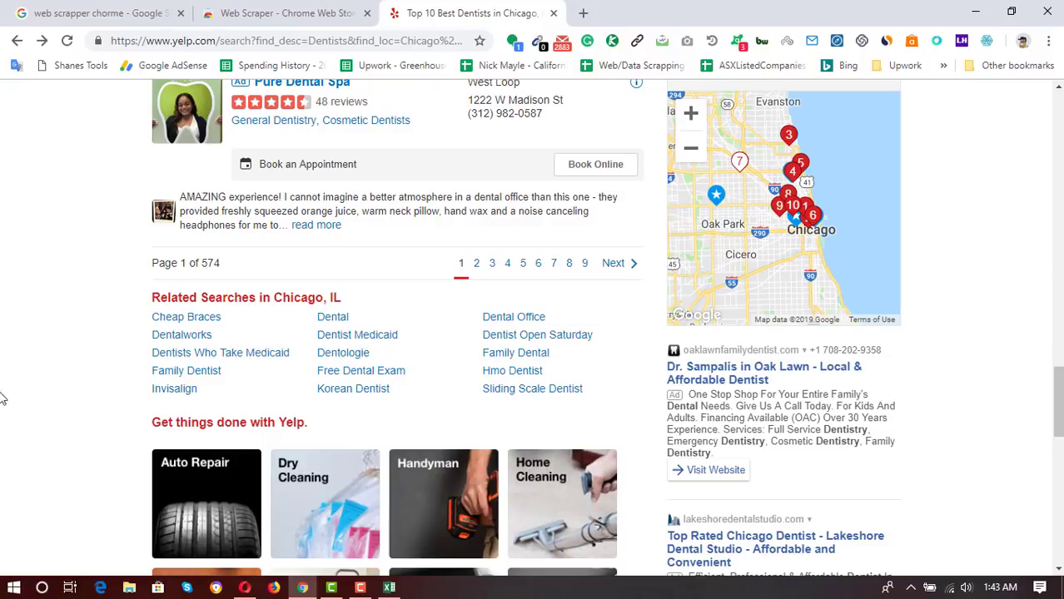
scroll(4, 383, up, 20)
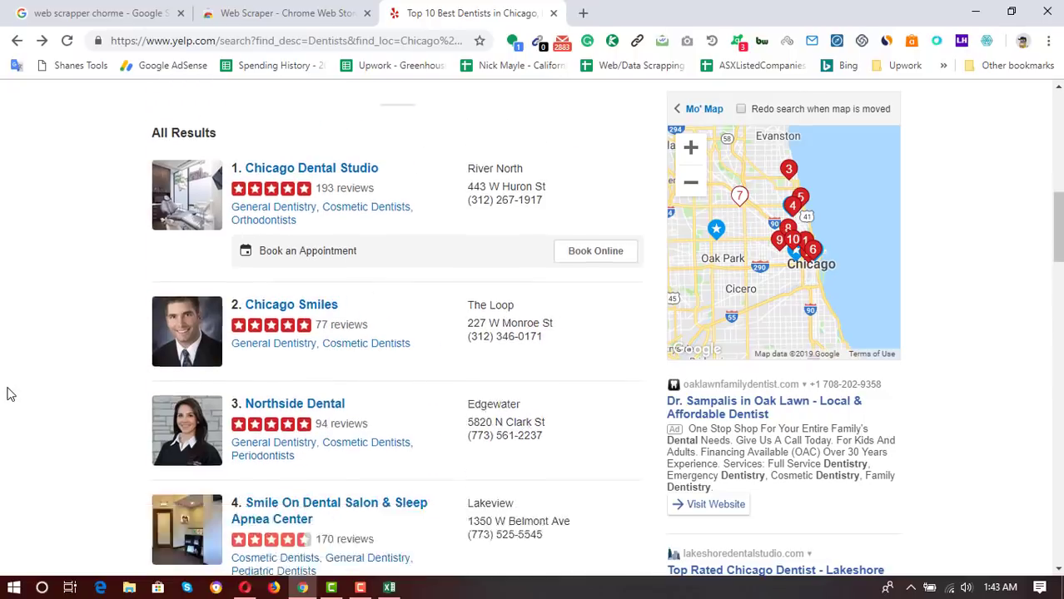
scroll(10, 397, up, 3)
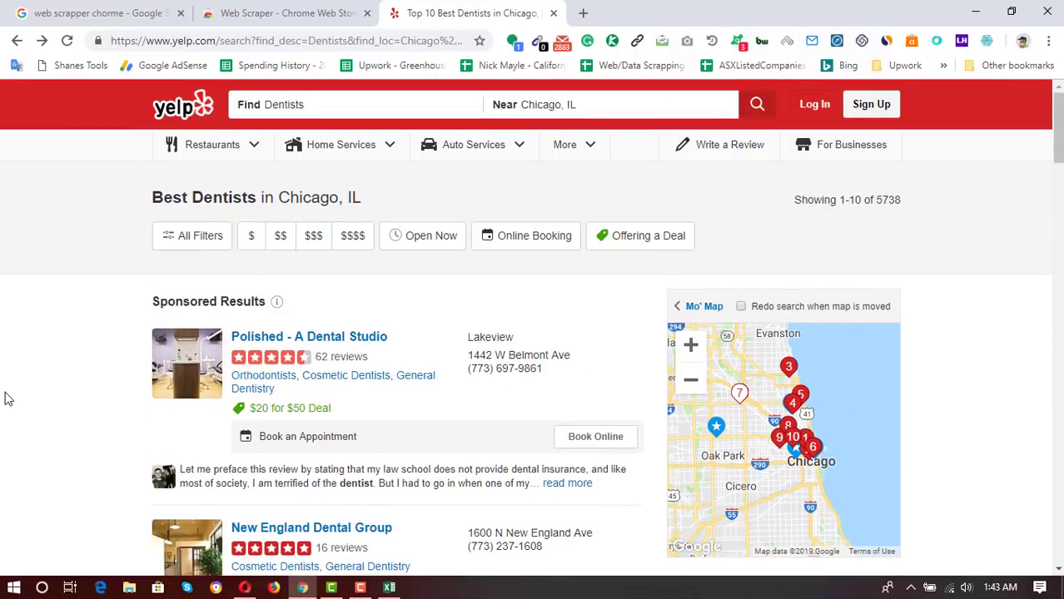